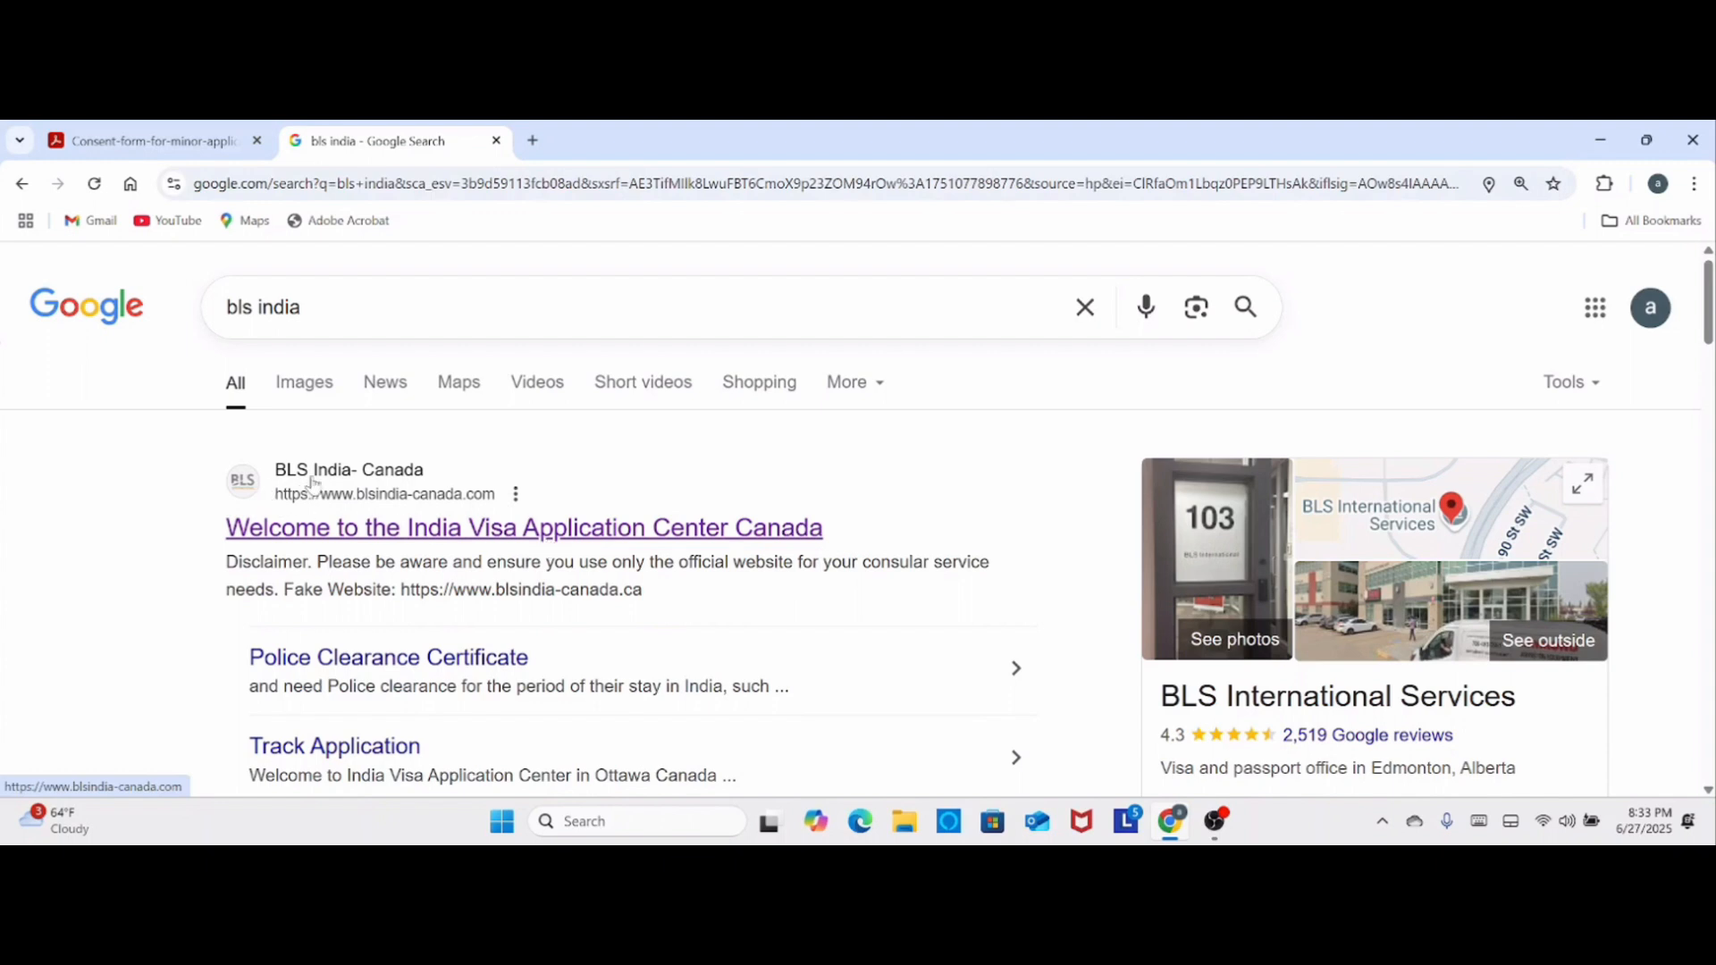
- Open the BLS India-Canada website from the search results, proceed to the Vancouver jurisdiction, and dismiss the notice
left_click(434, 536)
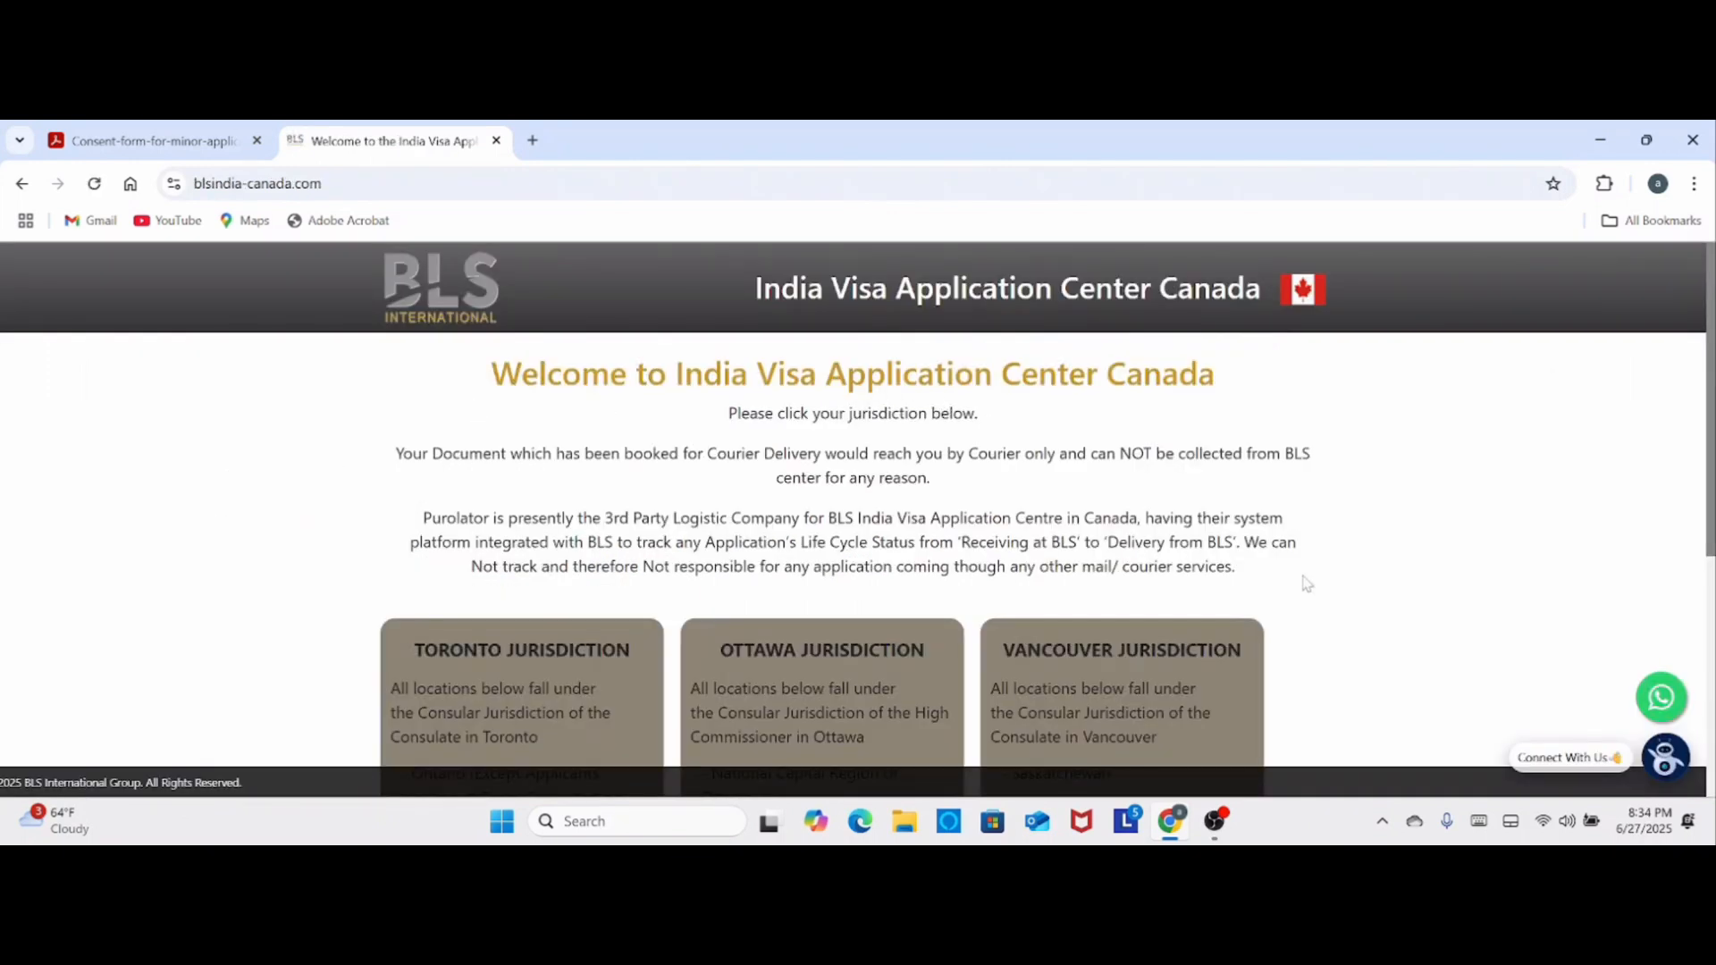
scroll(1305, 583, "down", 2)
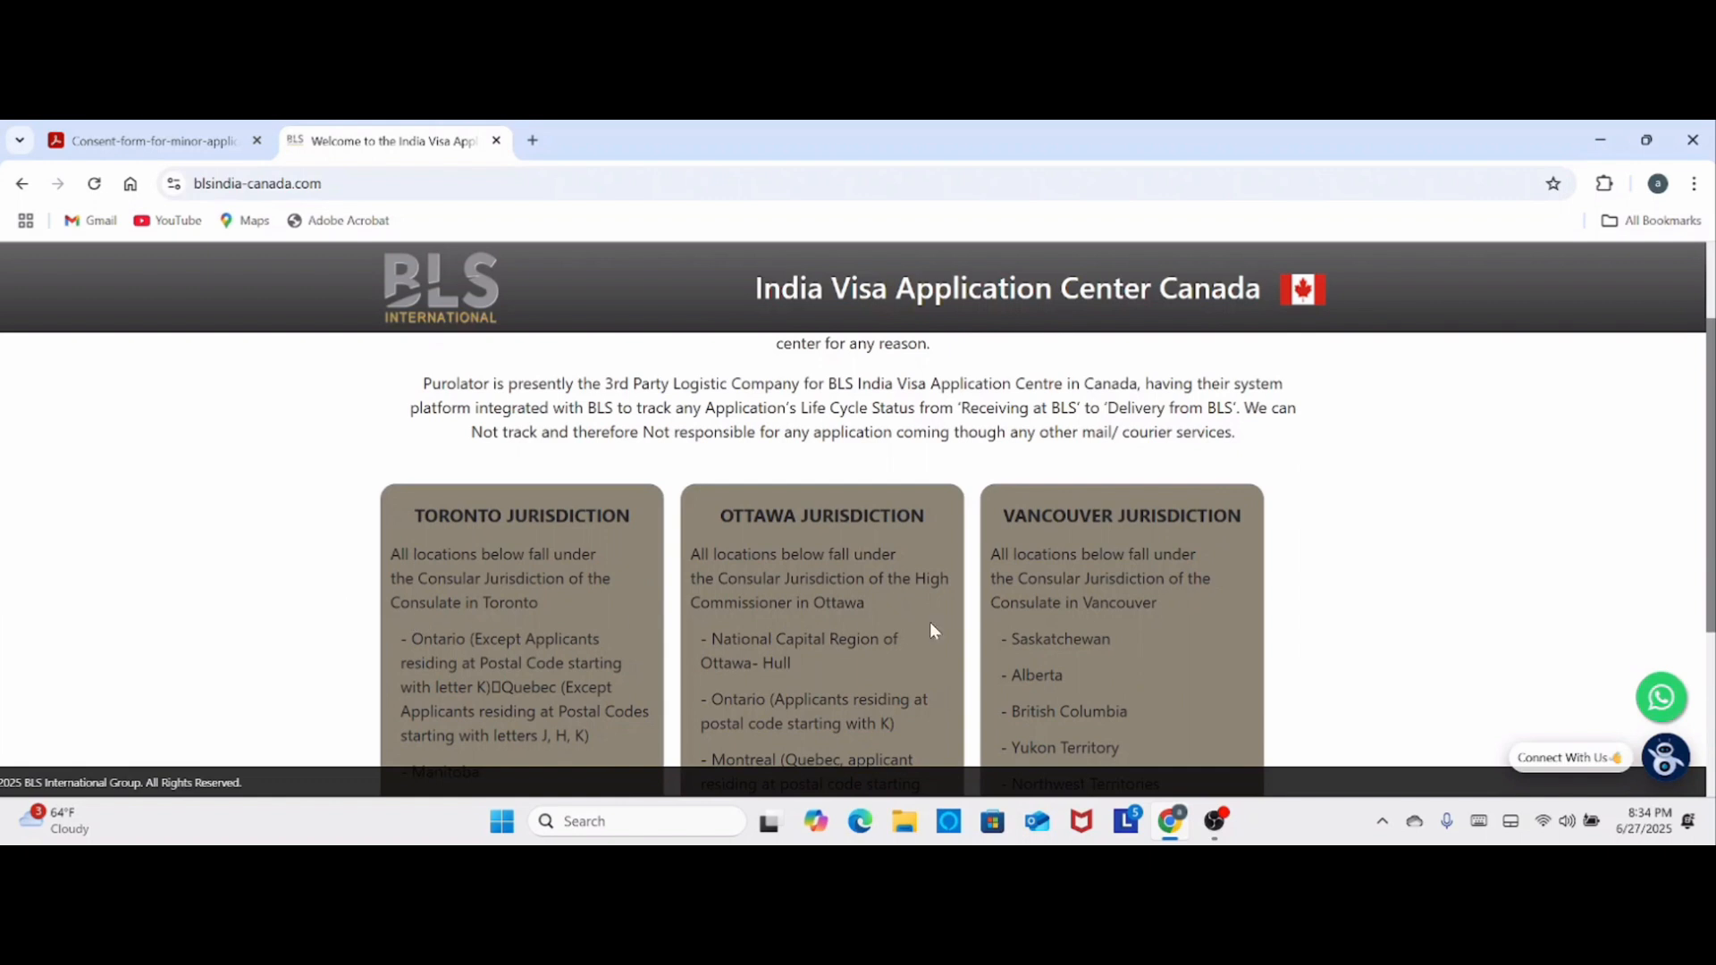
scroll(1201, 623, "down", 3)
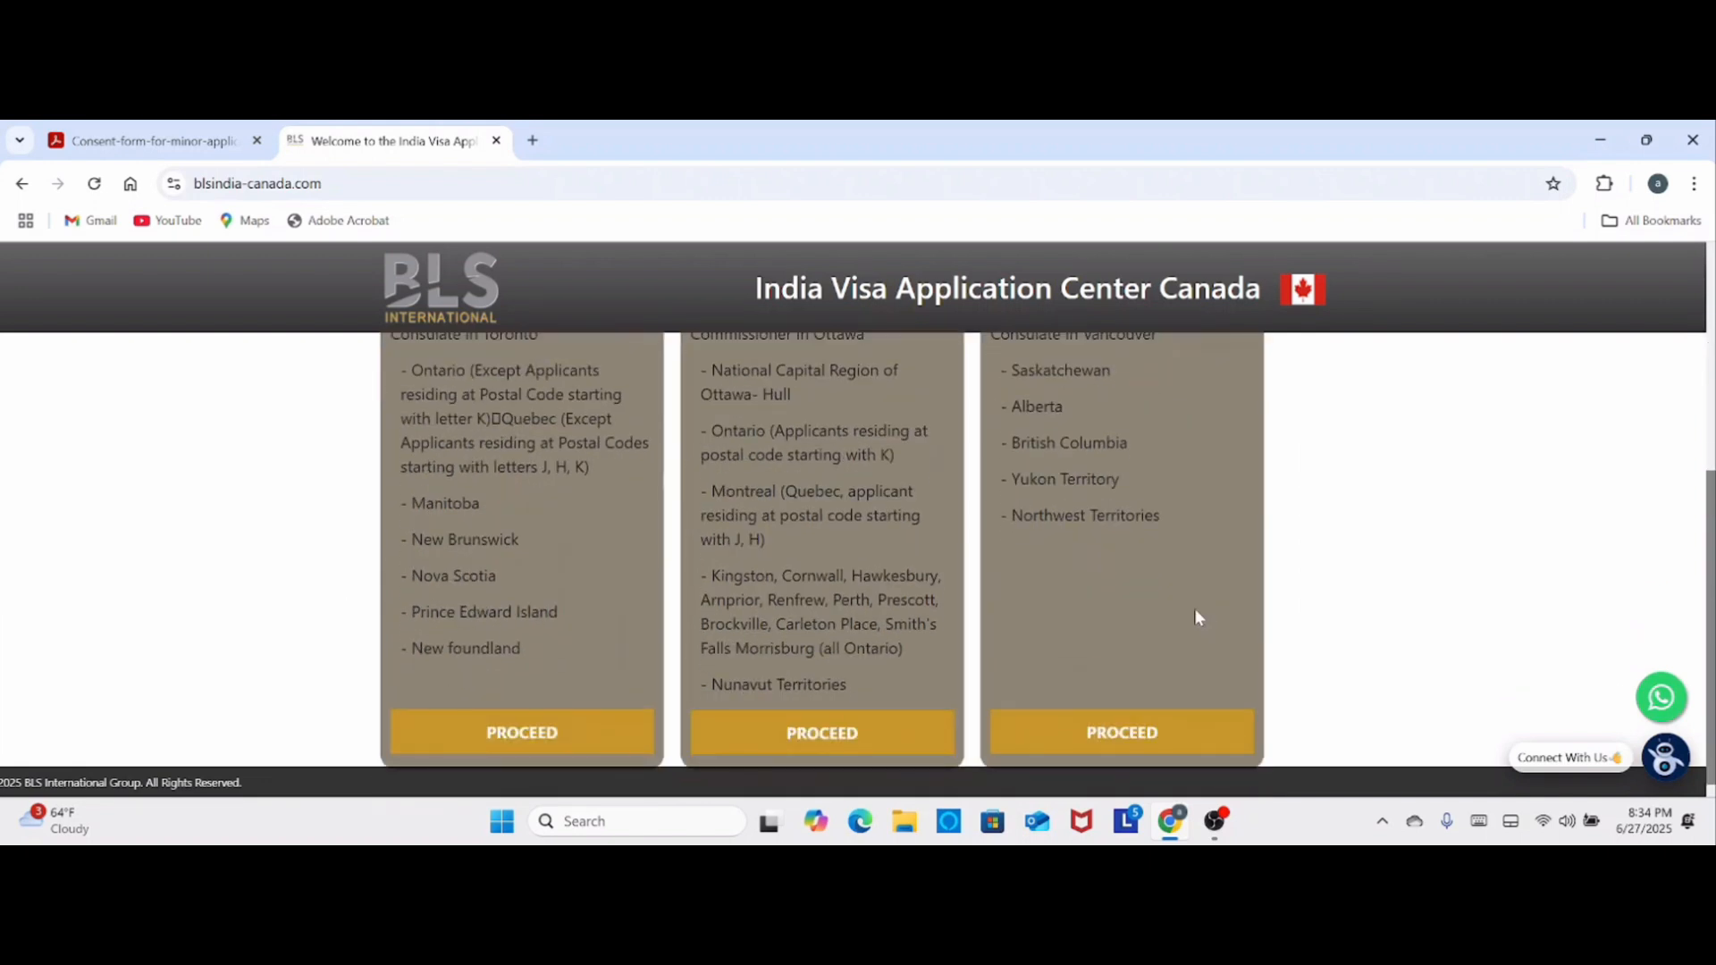
left_click(1123, 735)
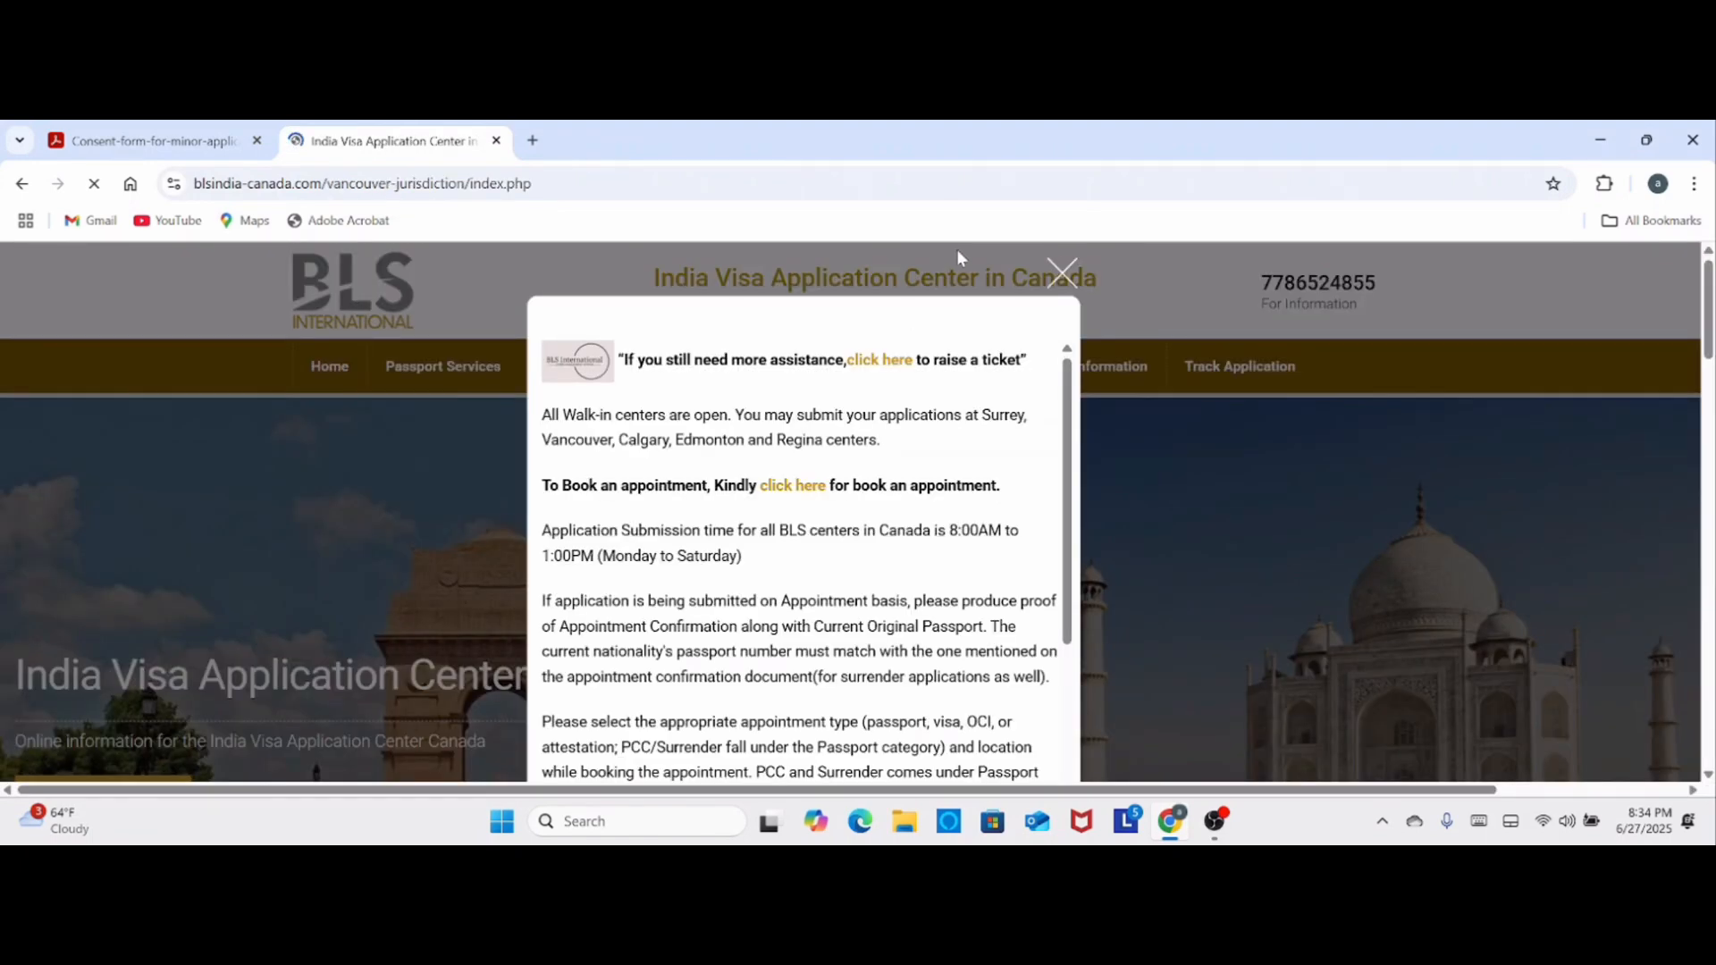
left_click(1059, 275)
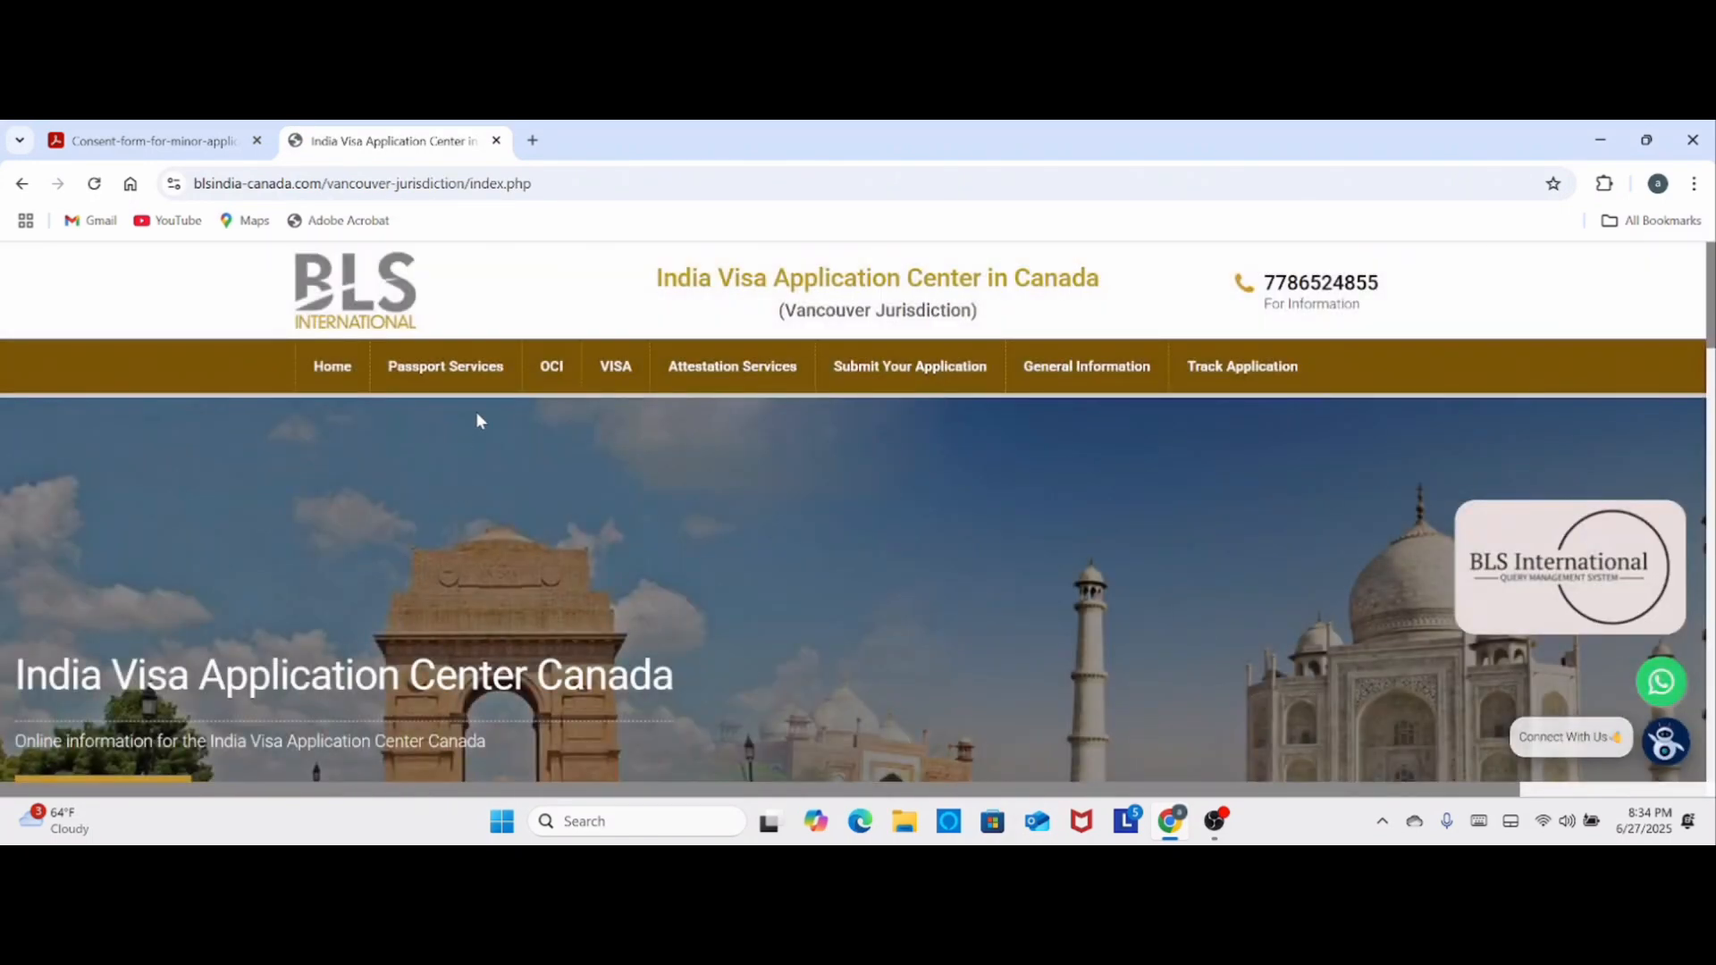
- View the OCI General Information page, and open the HCI Vancouver OCI Checklist document
mouse_move(554, 384)
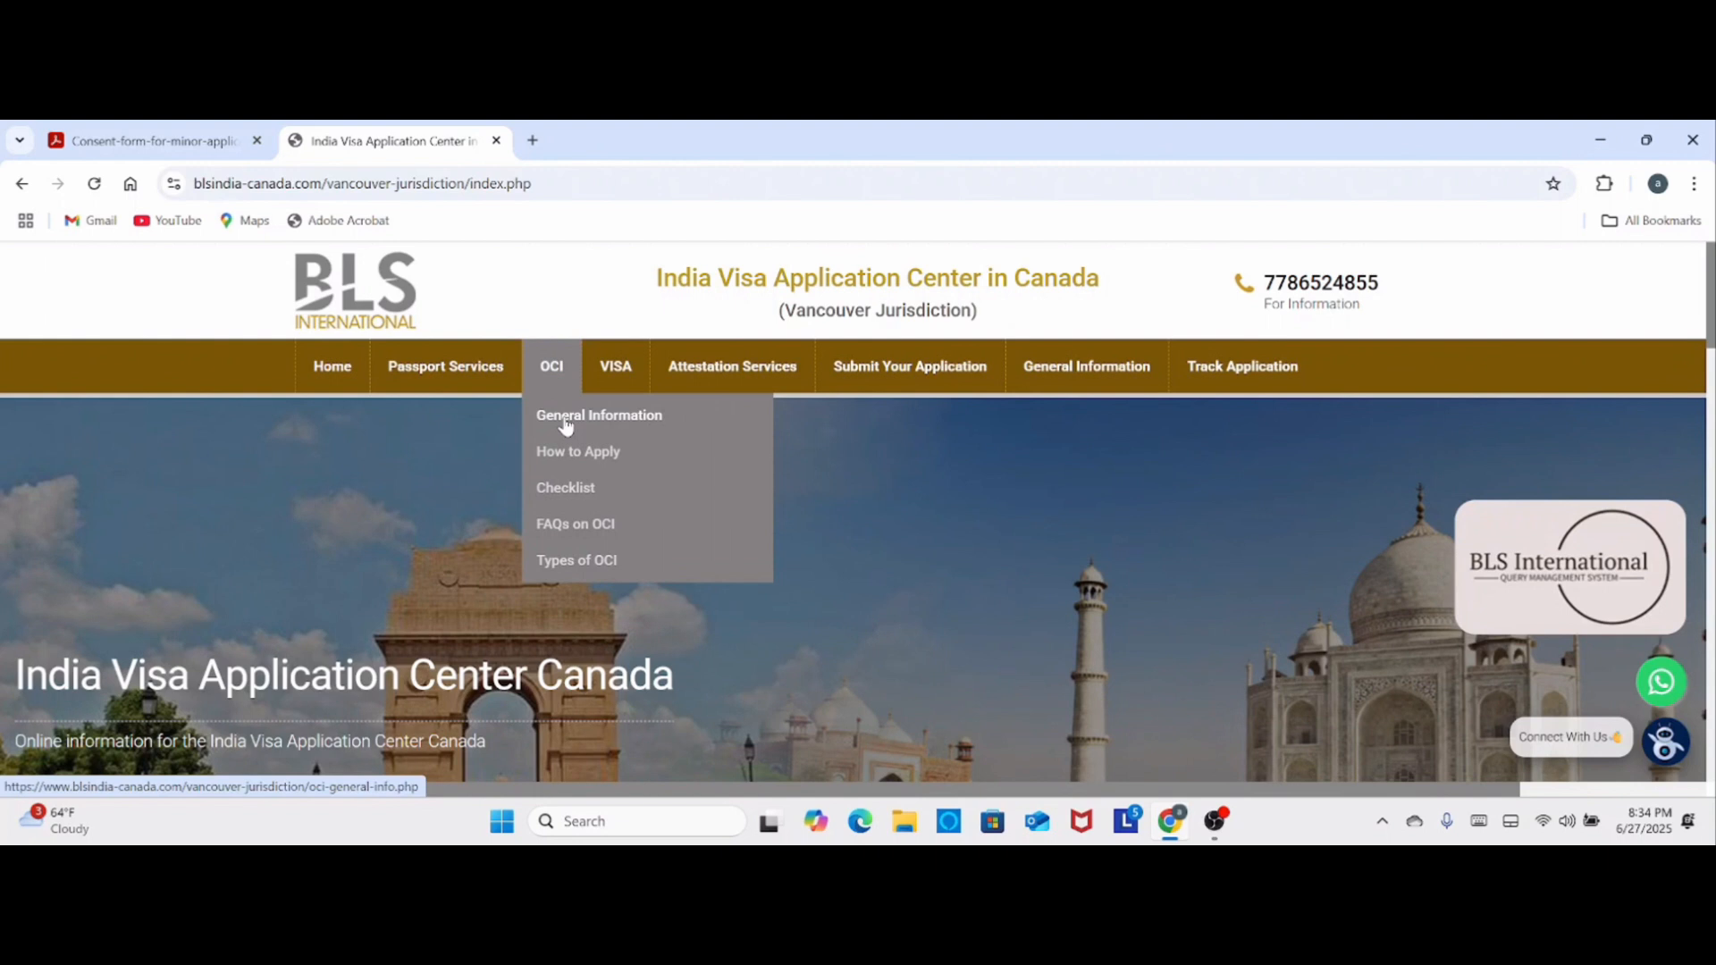
left_click(565, 420)
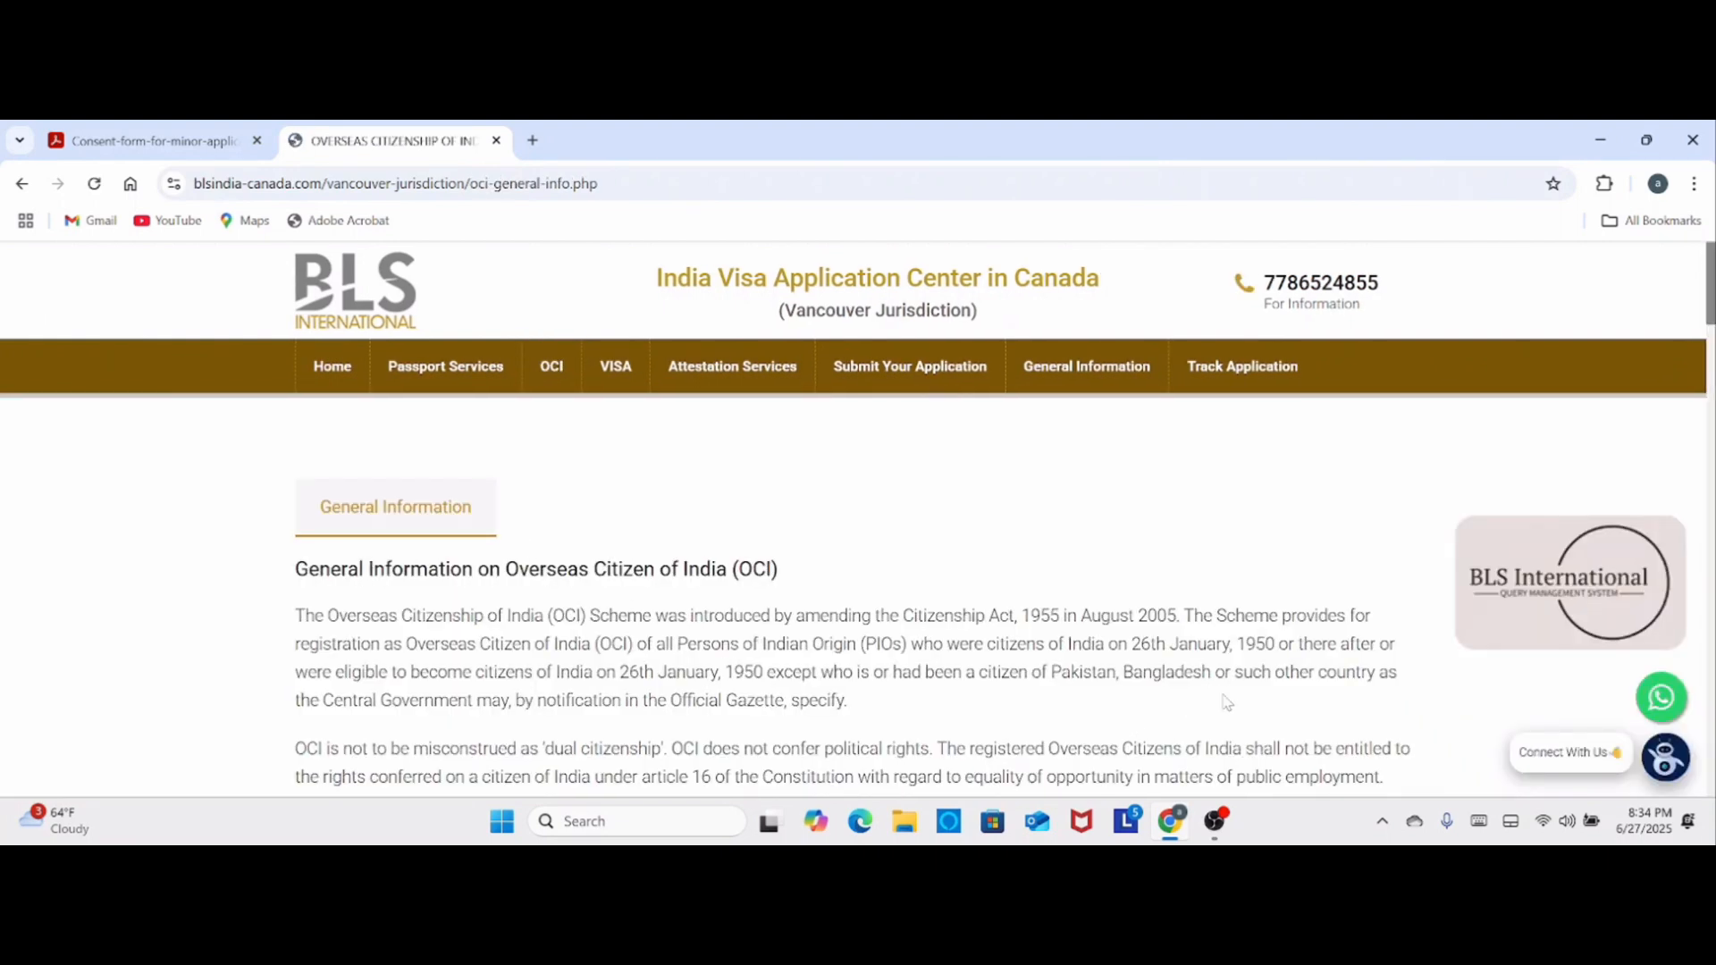
mouse_move(555, 372)
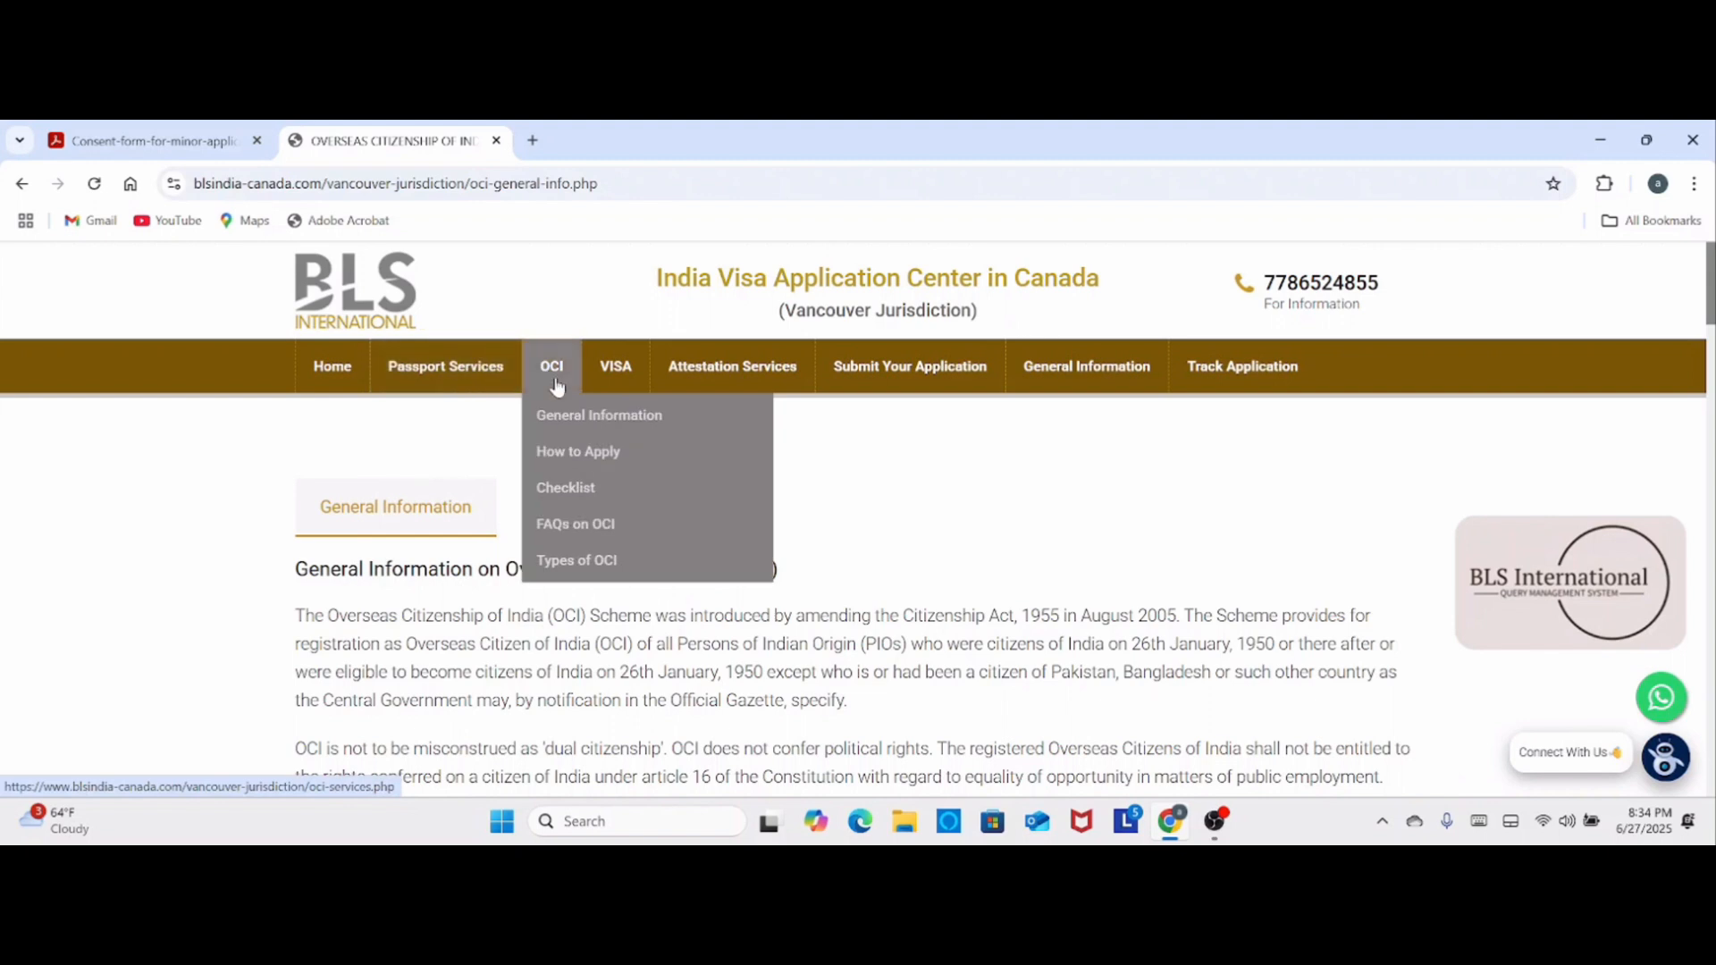
left_click(569, 492)
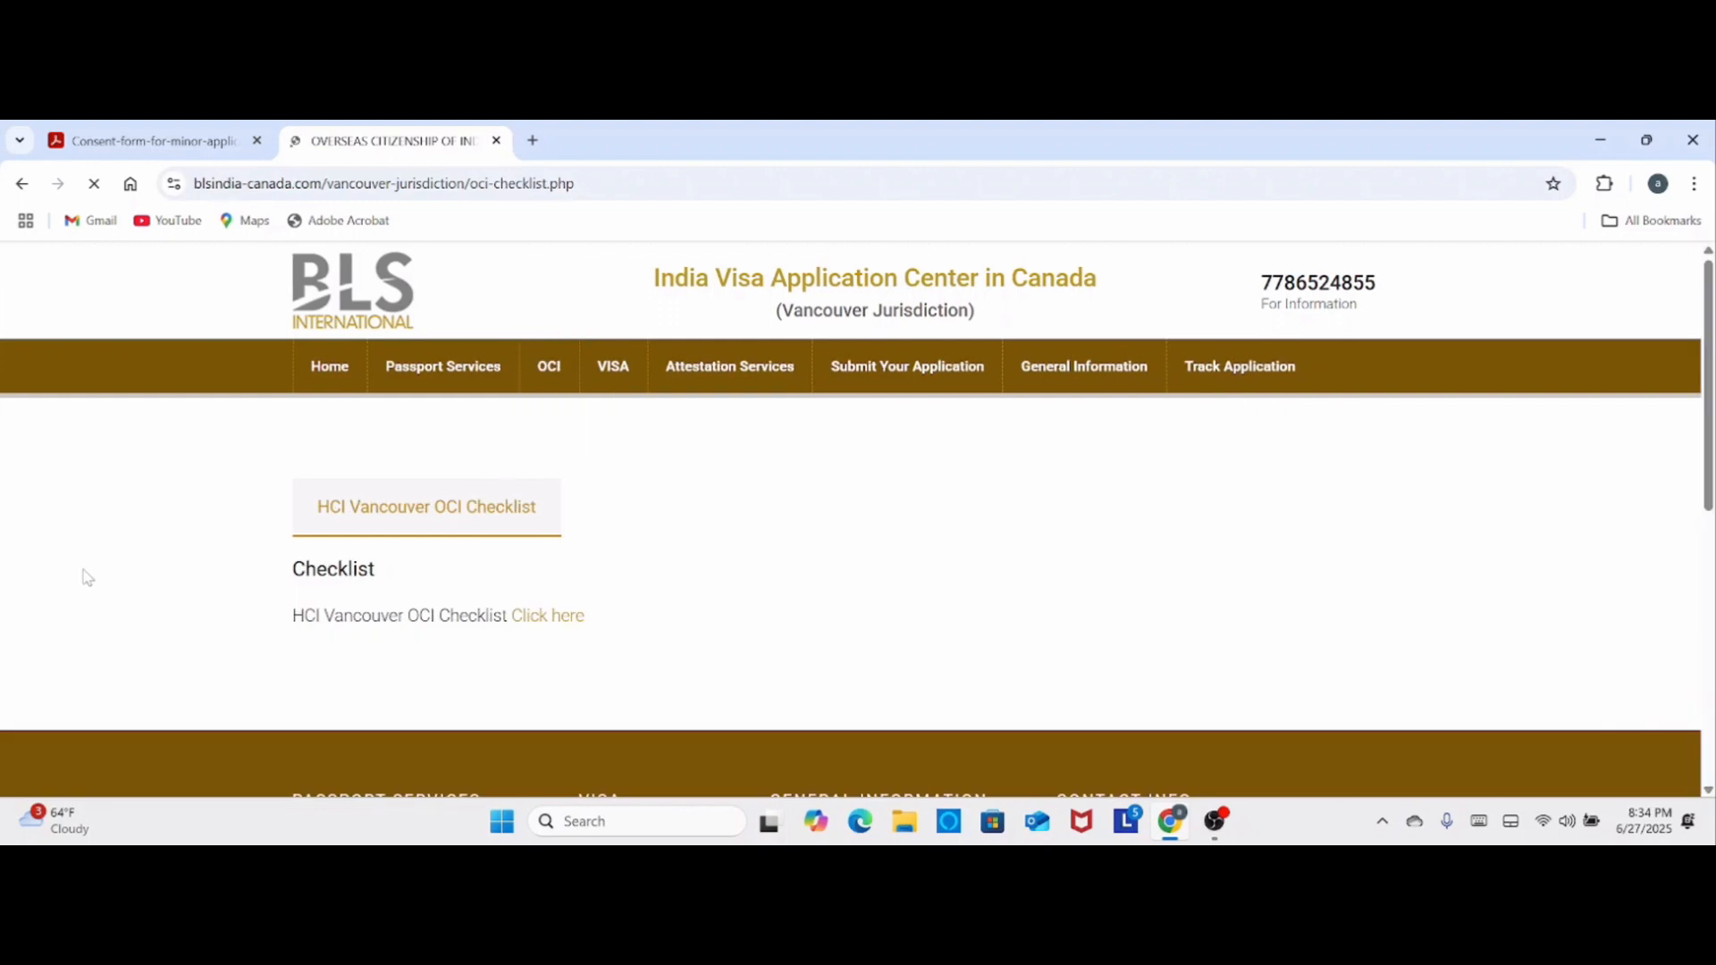
left_click(555, 619)
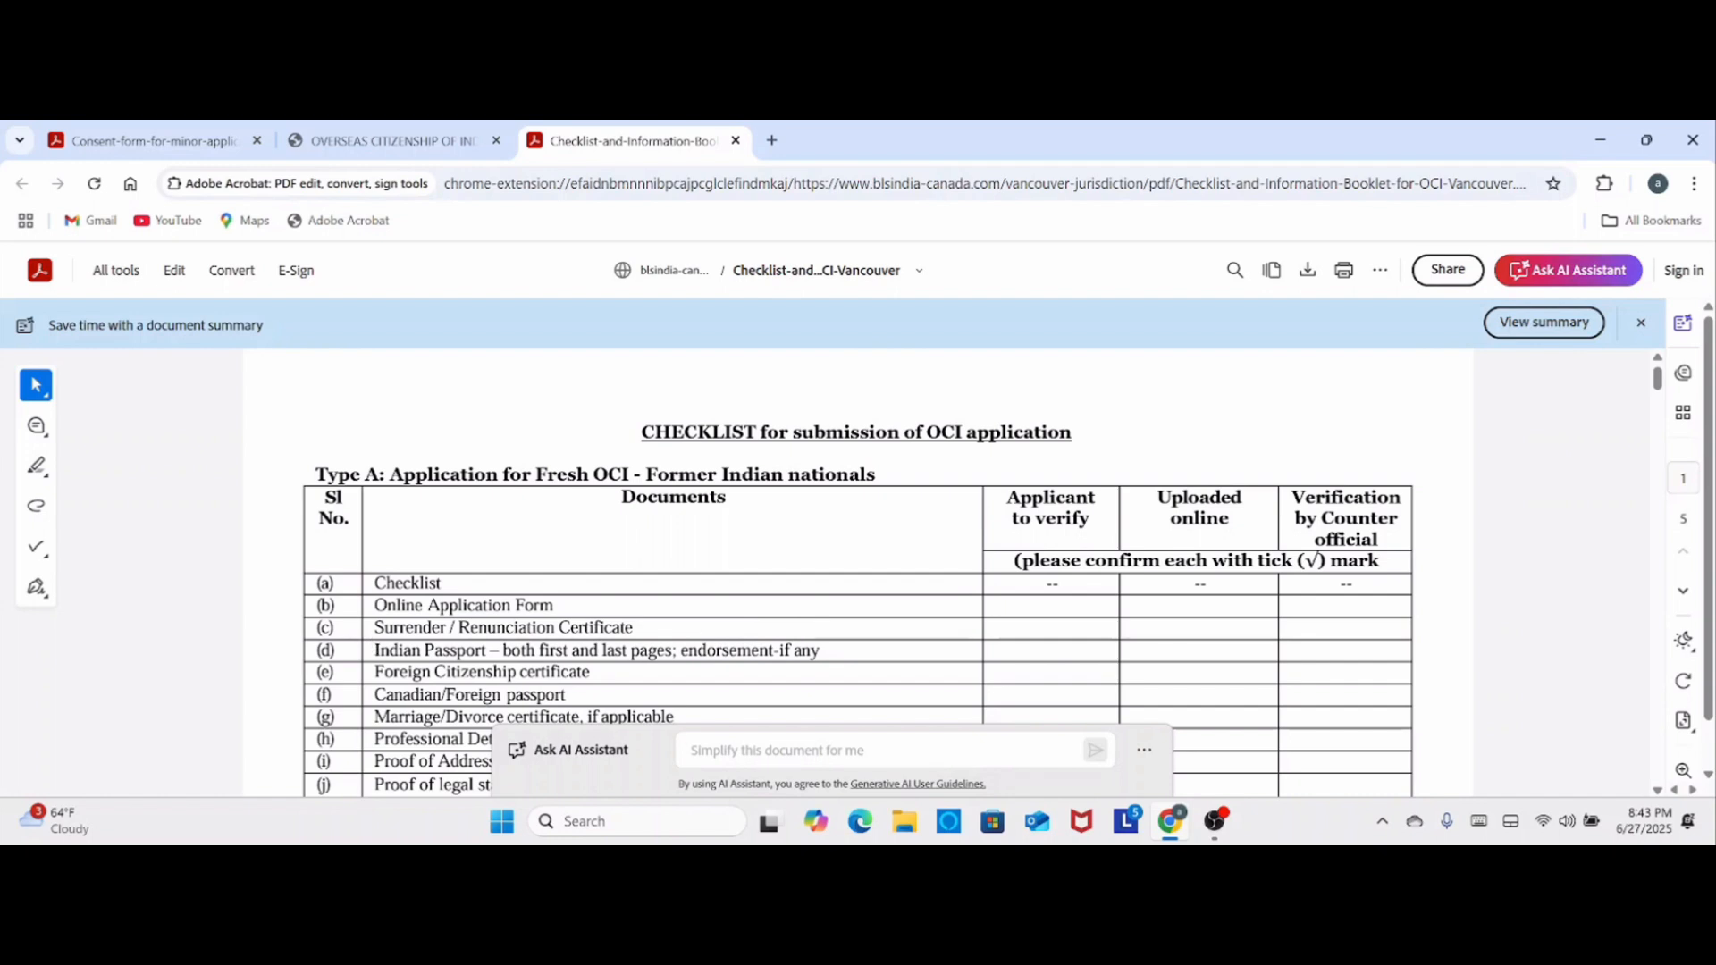
- Review the OCI checklist from the Type A documents through Types B, C and D to the applicant's signature line
scroll(295, 552, "down", 3)
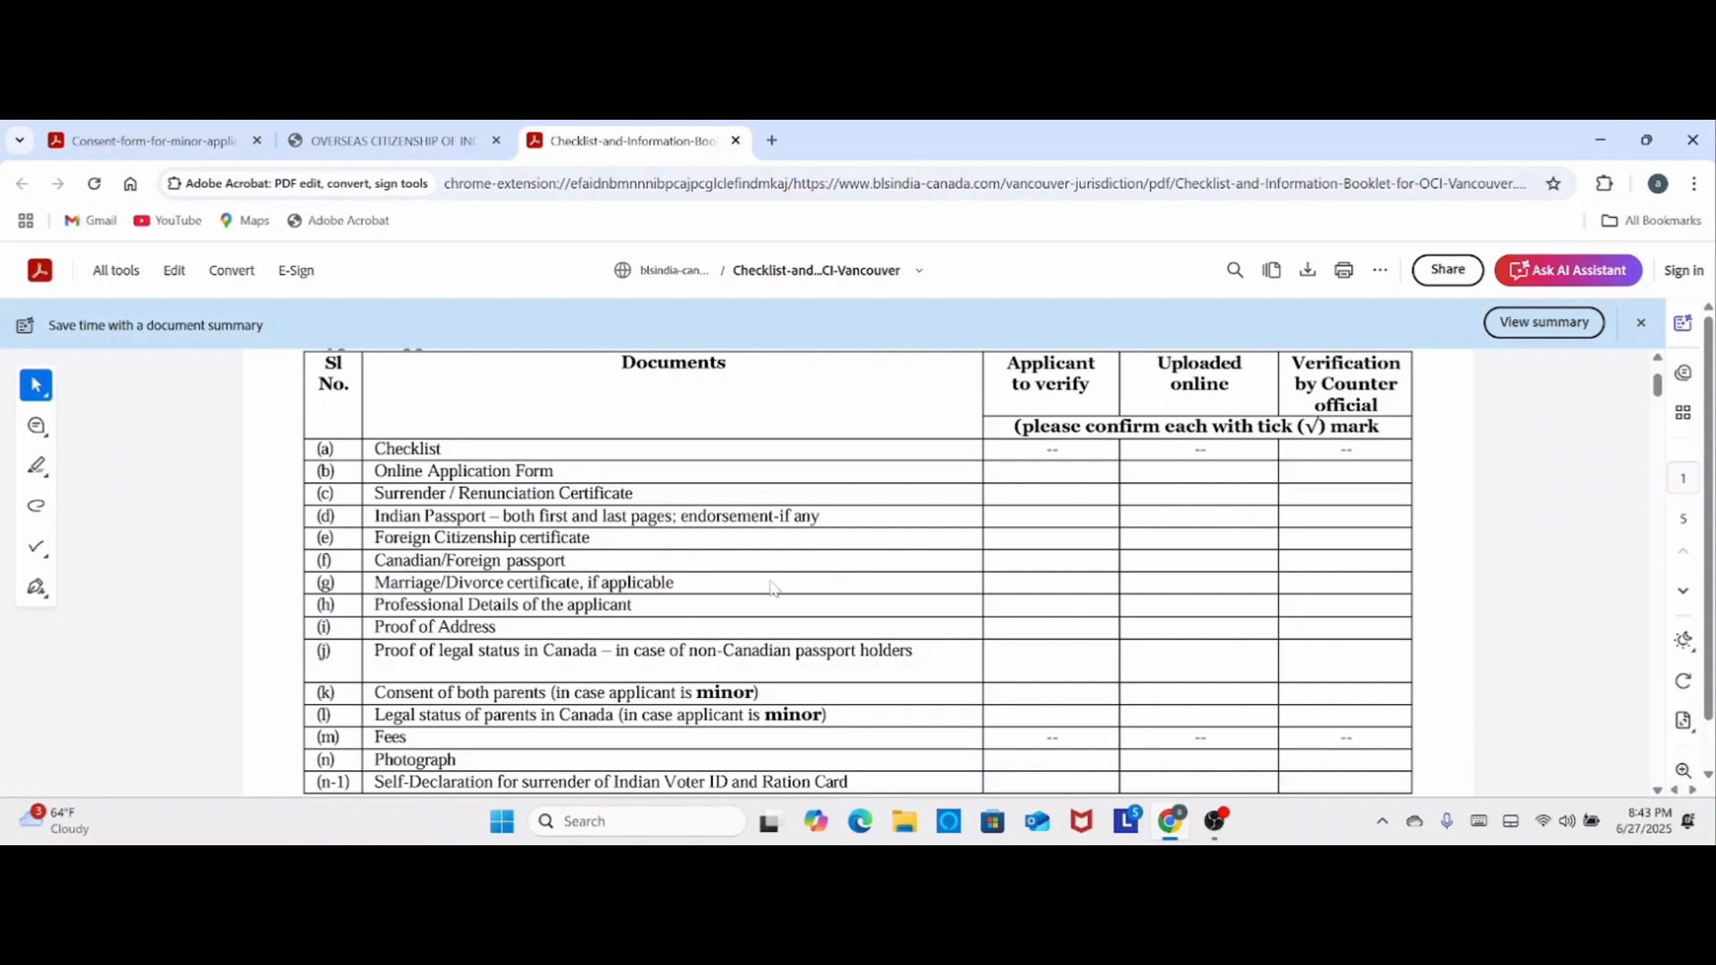
scroll(774, 588, "down", 2)
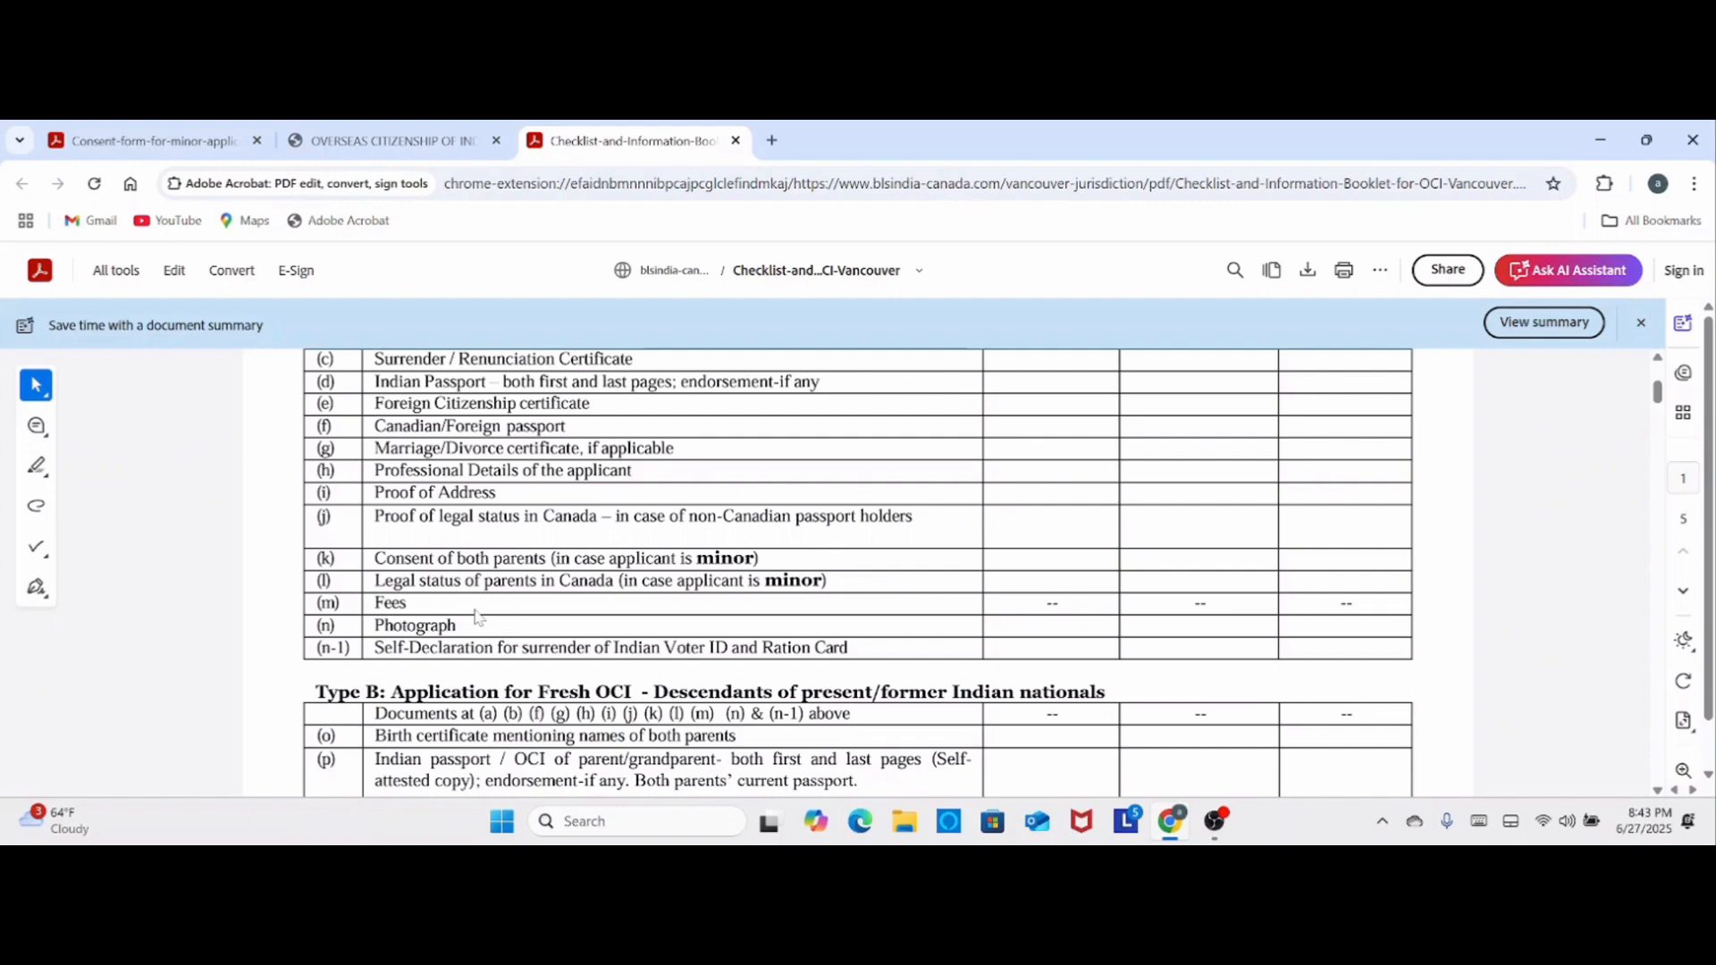
scroll(1064, 625, "down", 3)
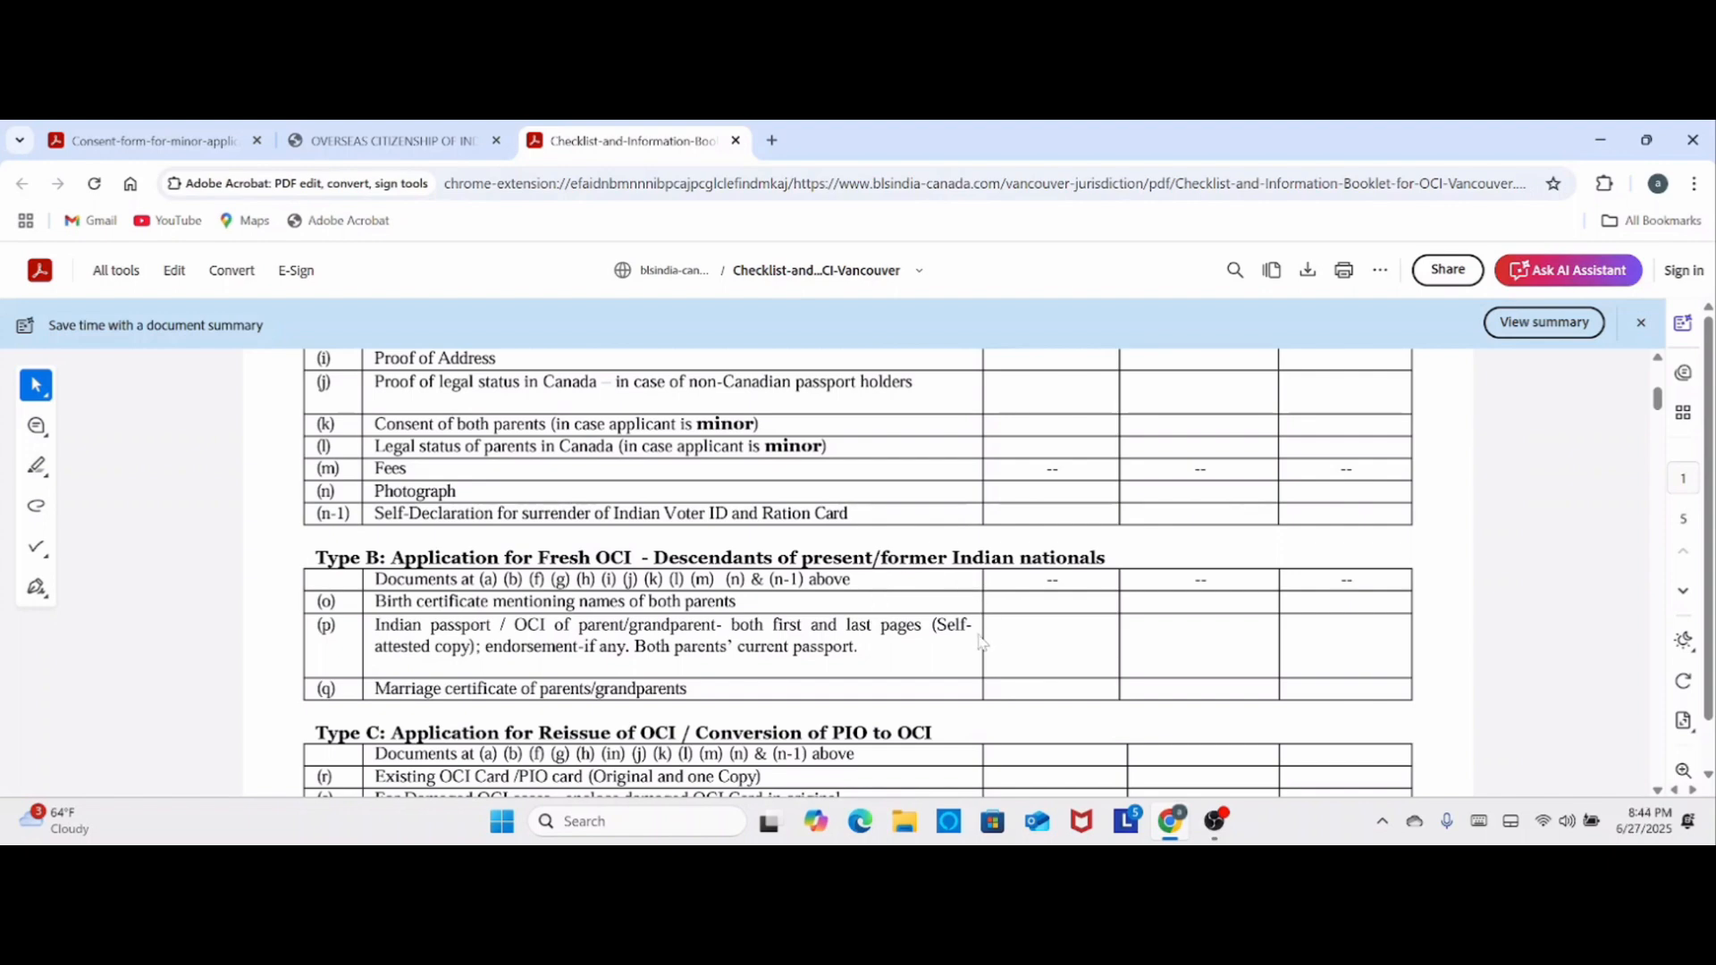
scroll(980, 642, "down", 6)
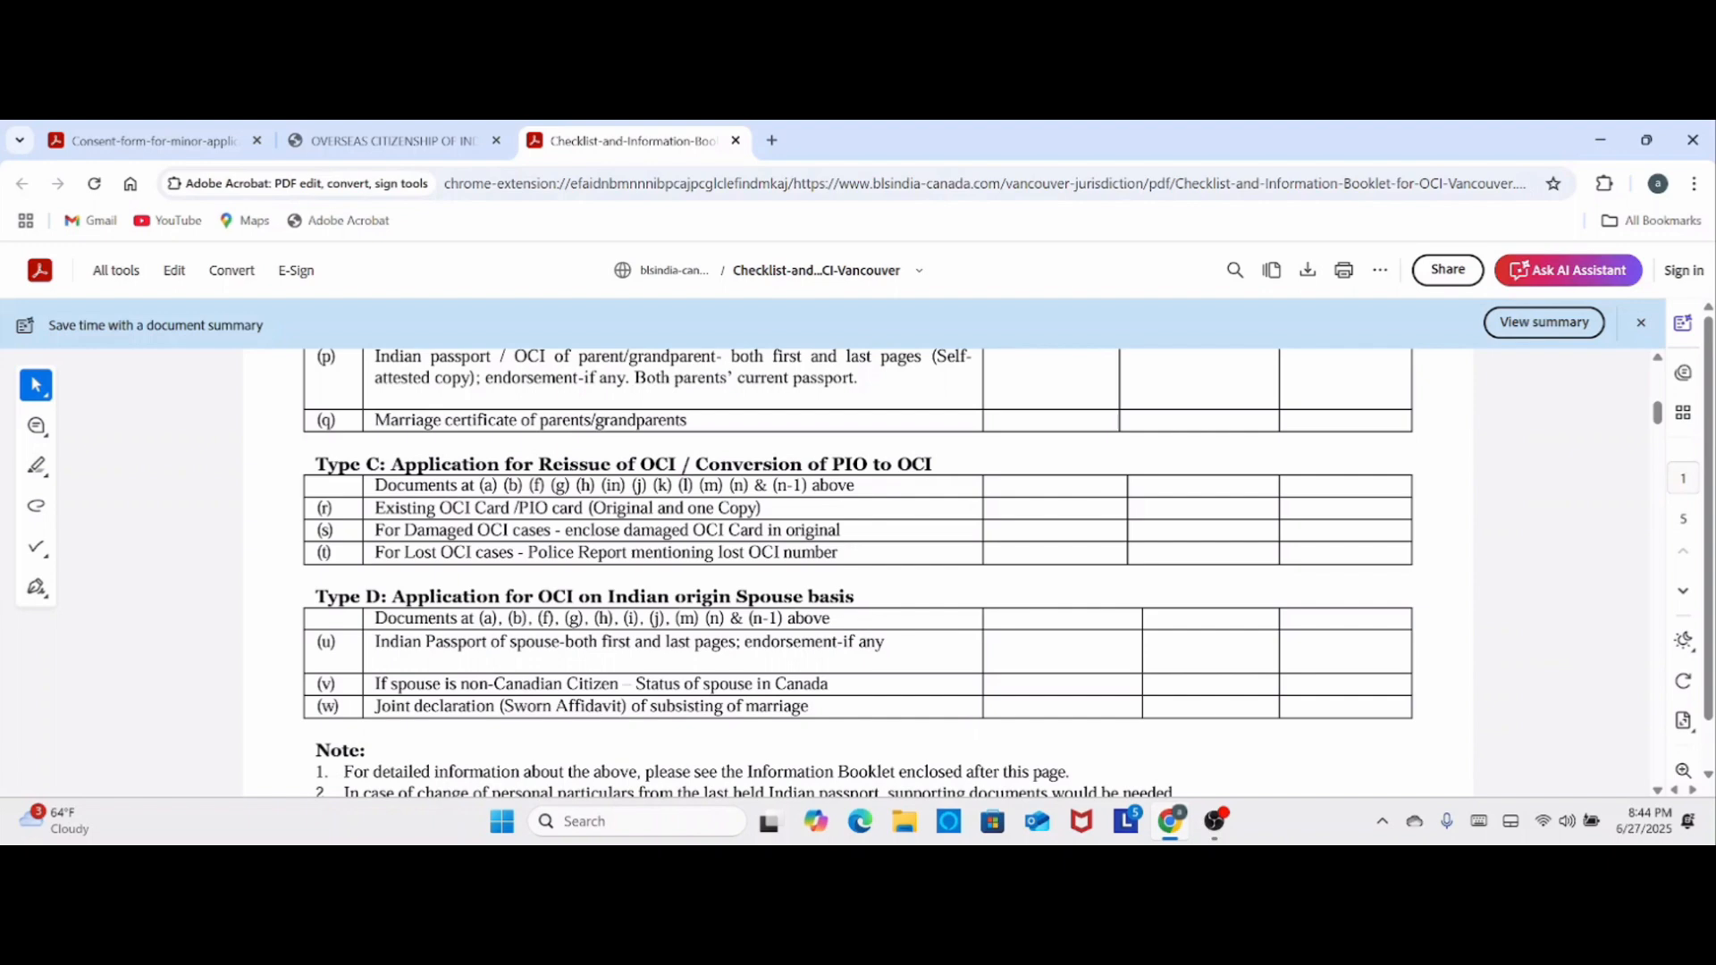
scroll(864, 614, "down", 9)
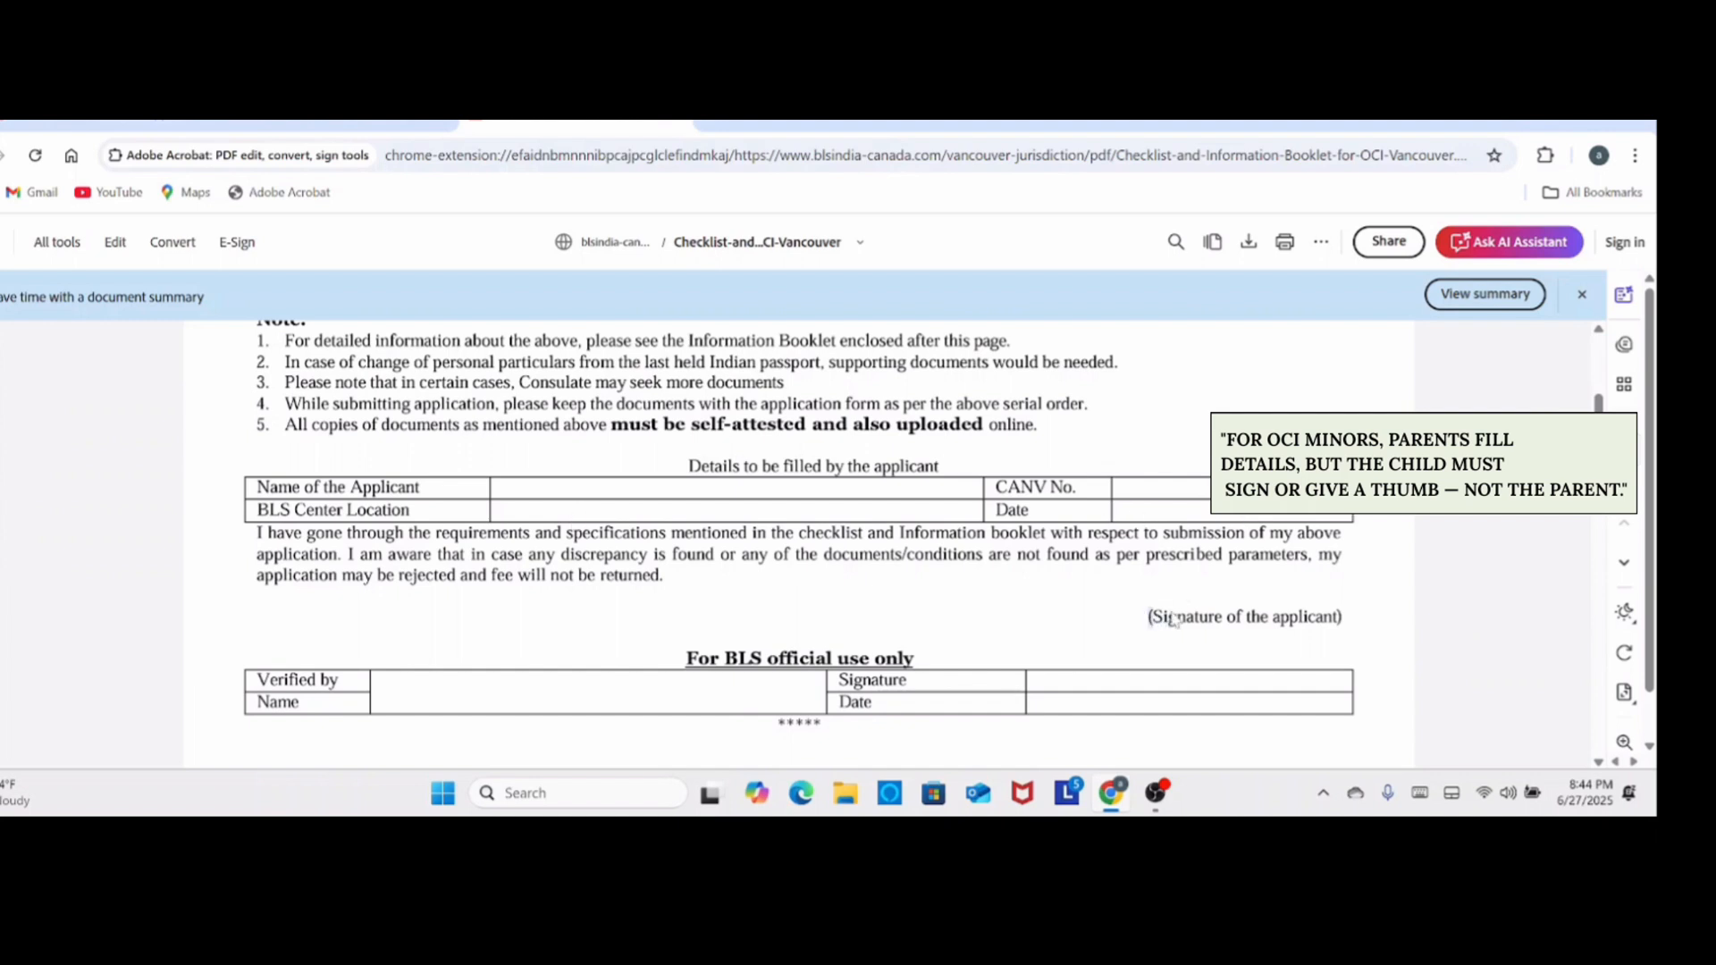
left_click_drag(1144, 617, 1353, 620)
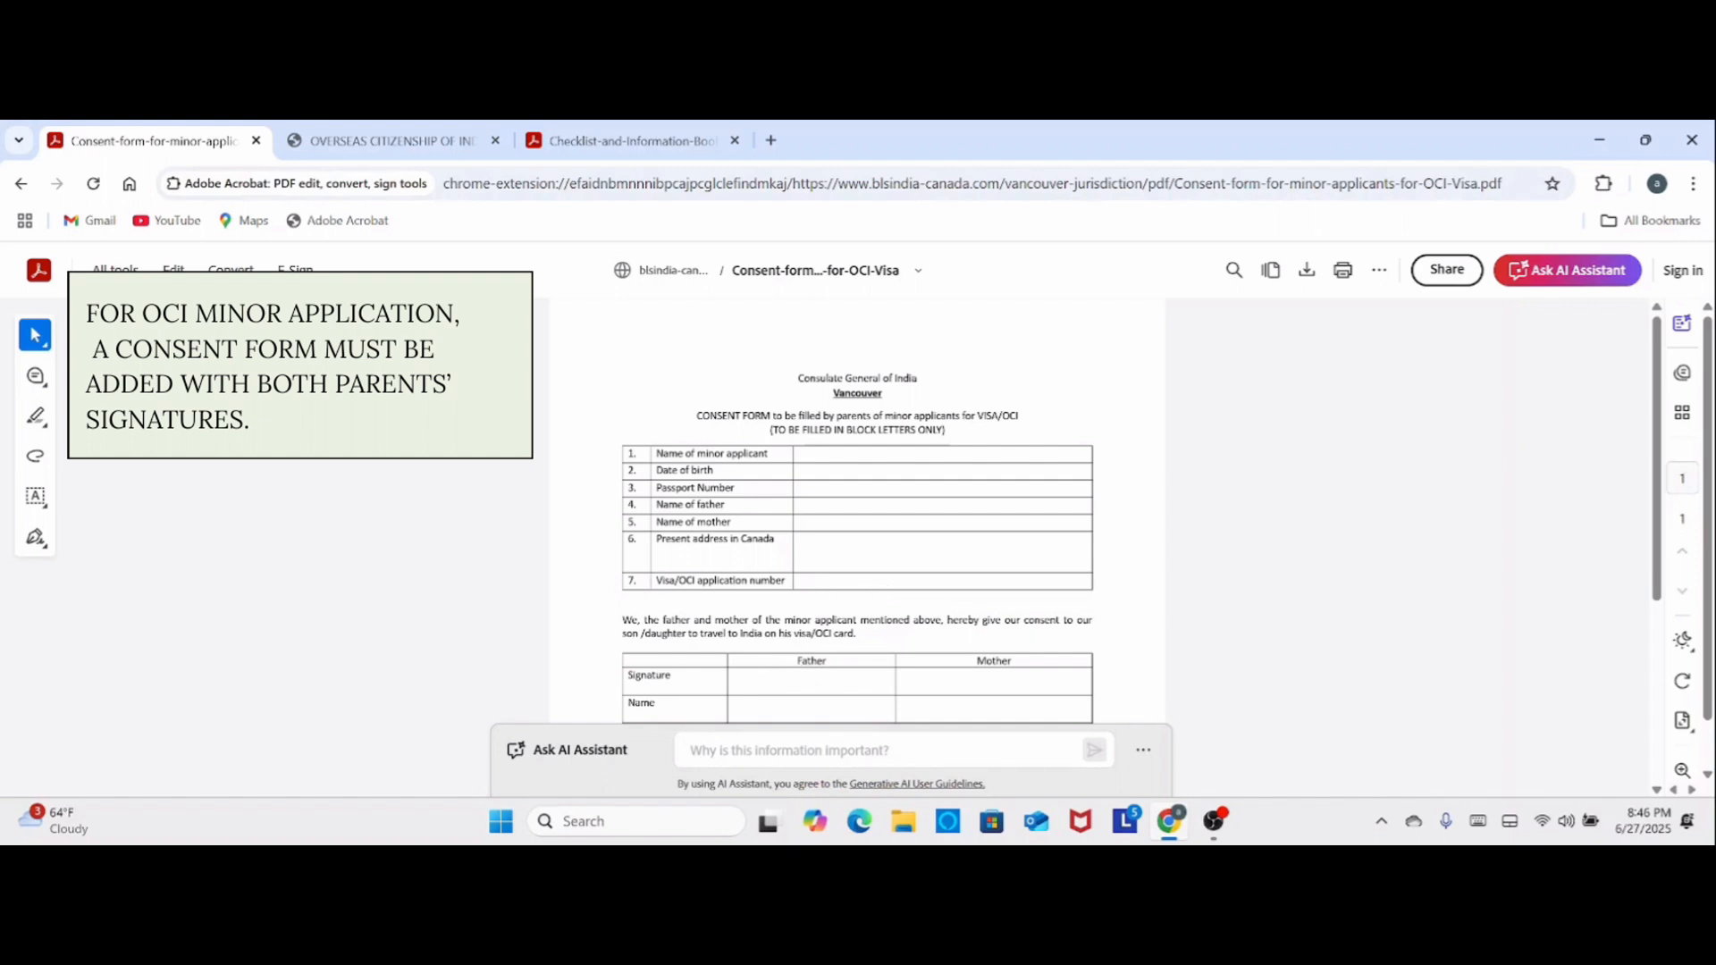
- Review the consent form for minor applicants, including the applicant details and both parents' signature table
scroll(680, 556, "down", 2)
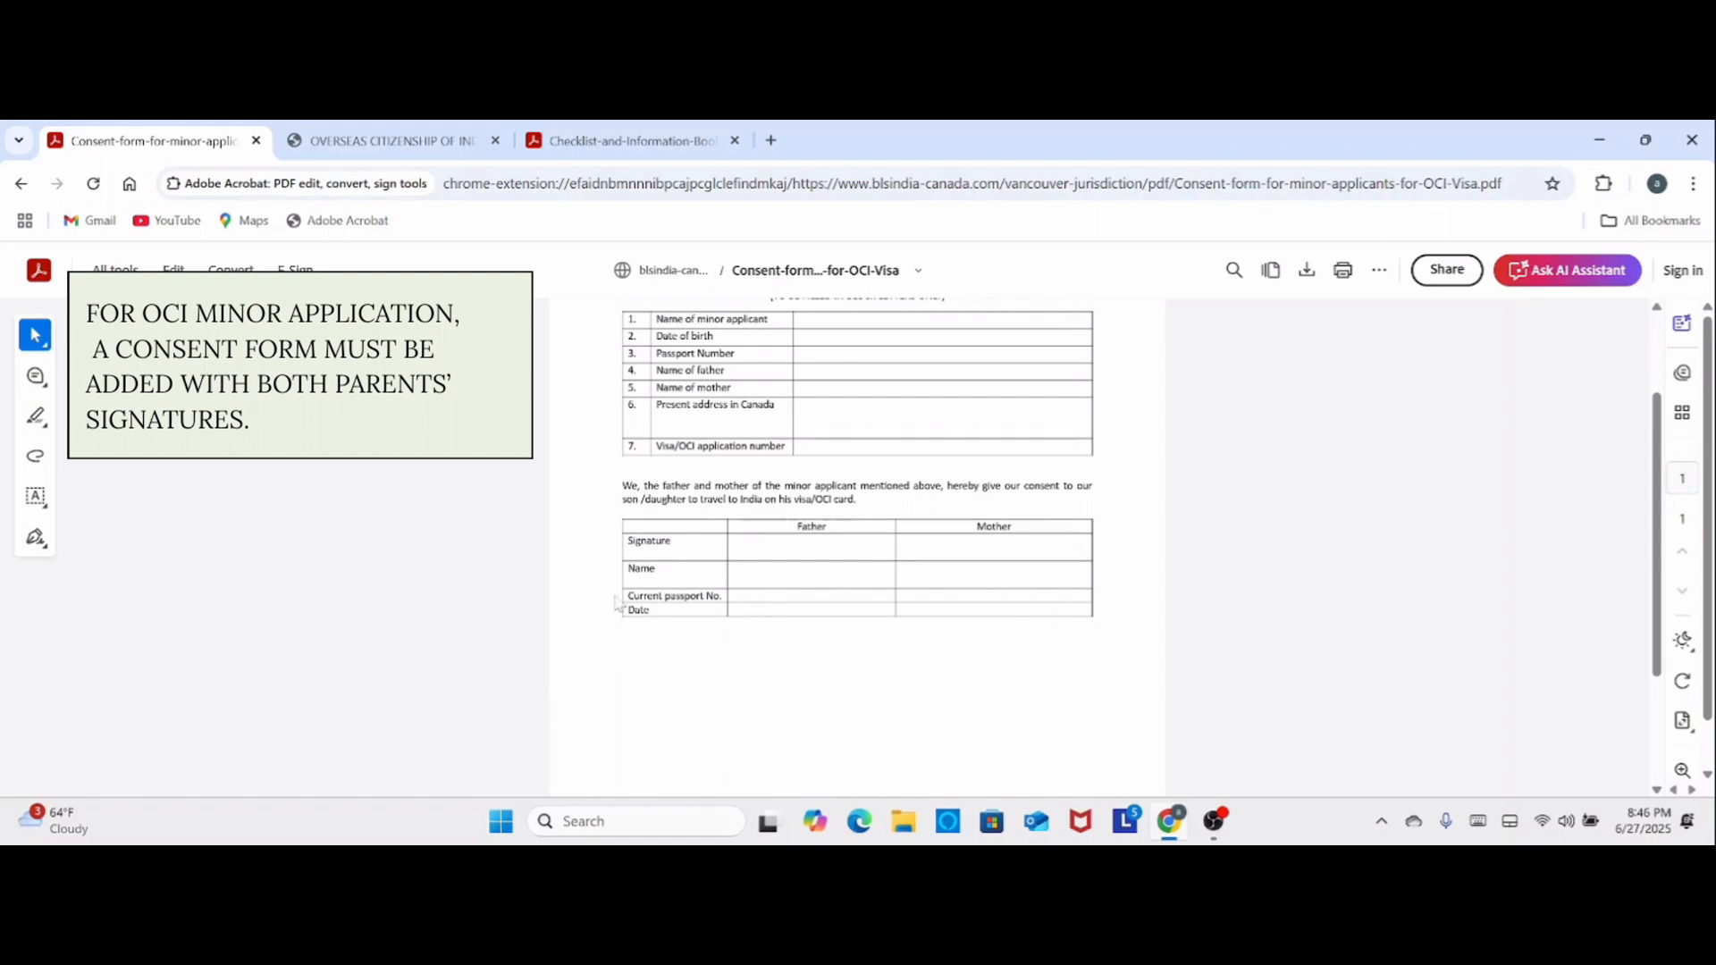
scroll(890, 655, "down", 2)
scroll(891, 656, "up", 4)
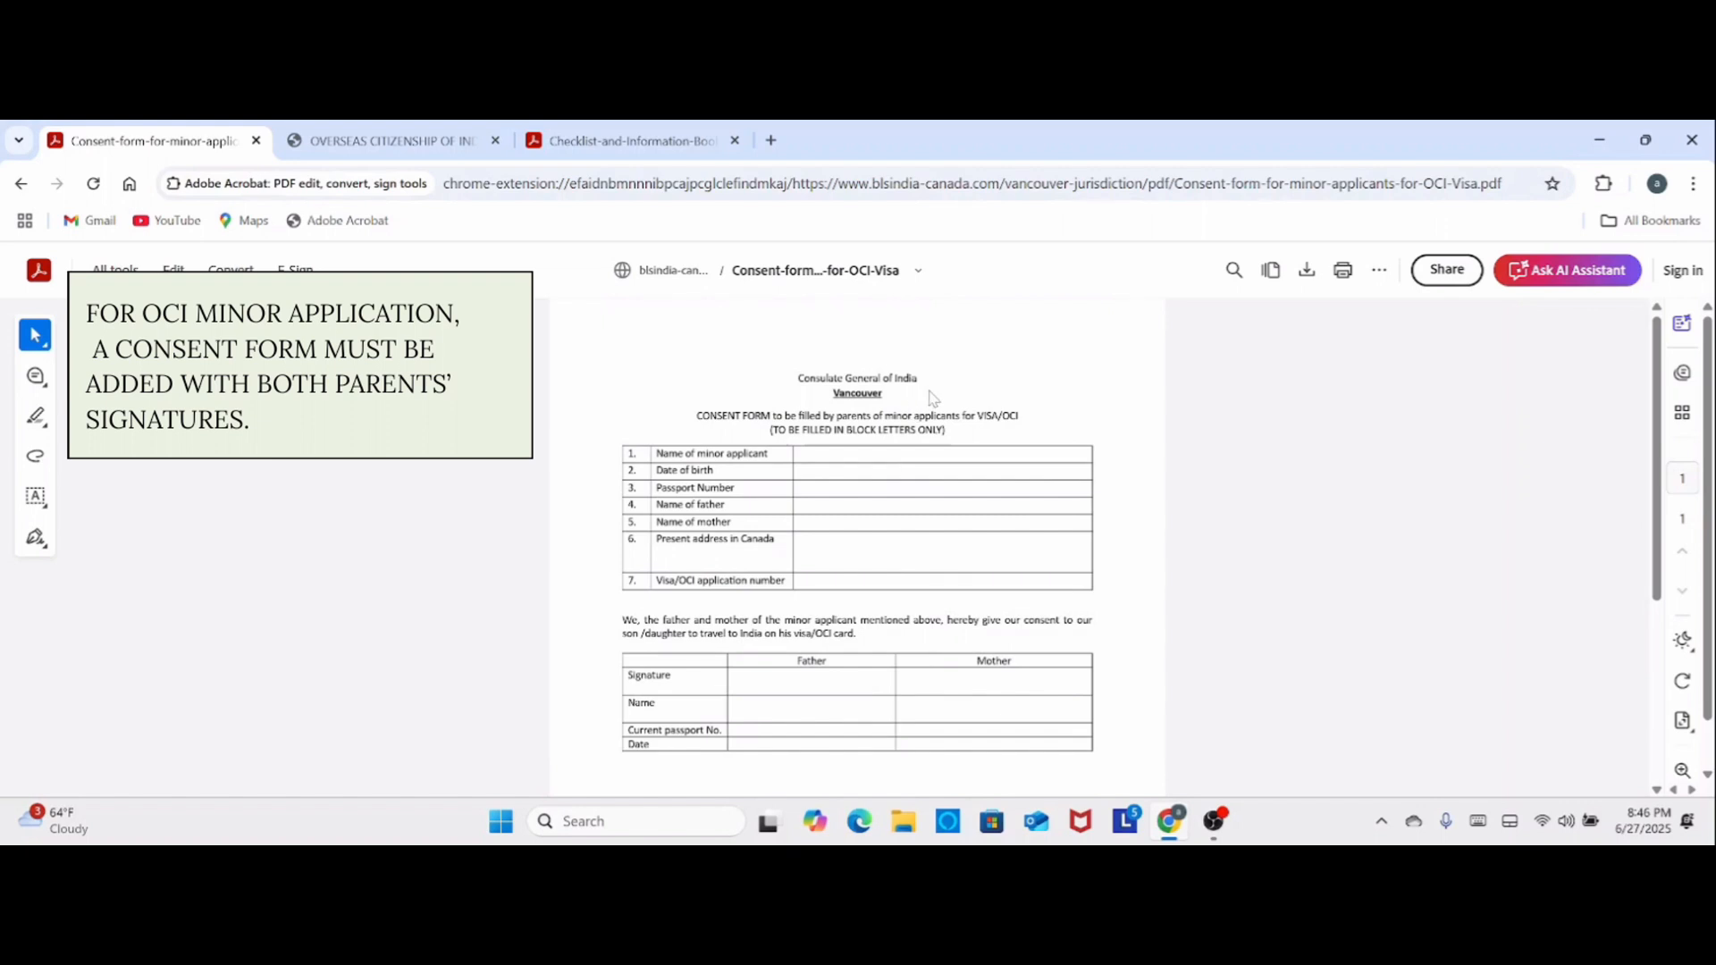
left_click(370, 147)
mouse_move(550, 368)
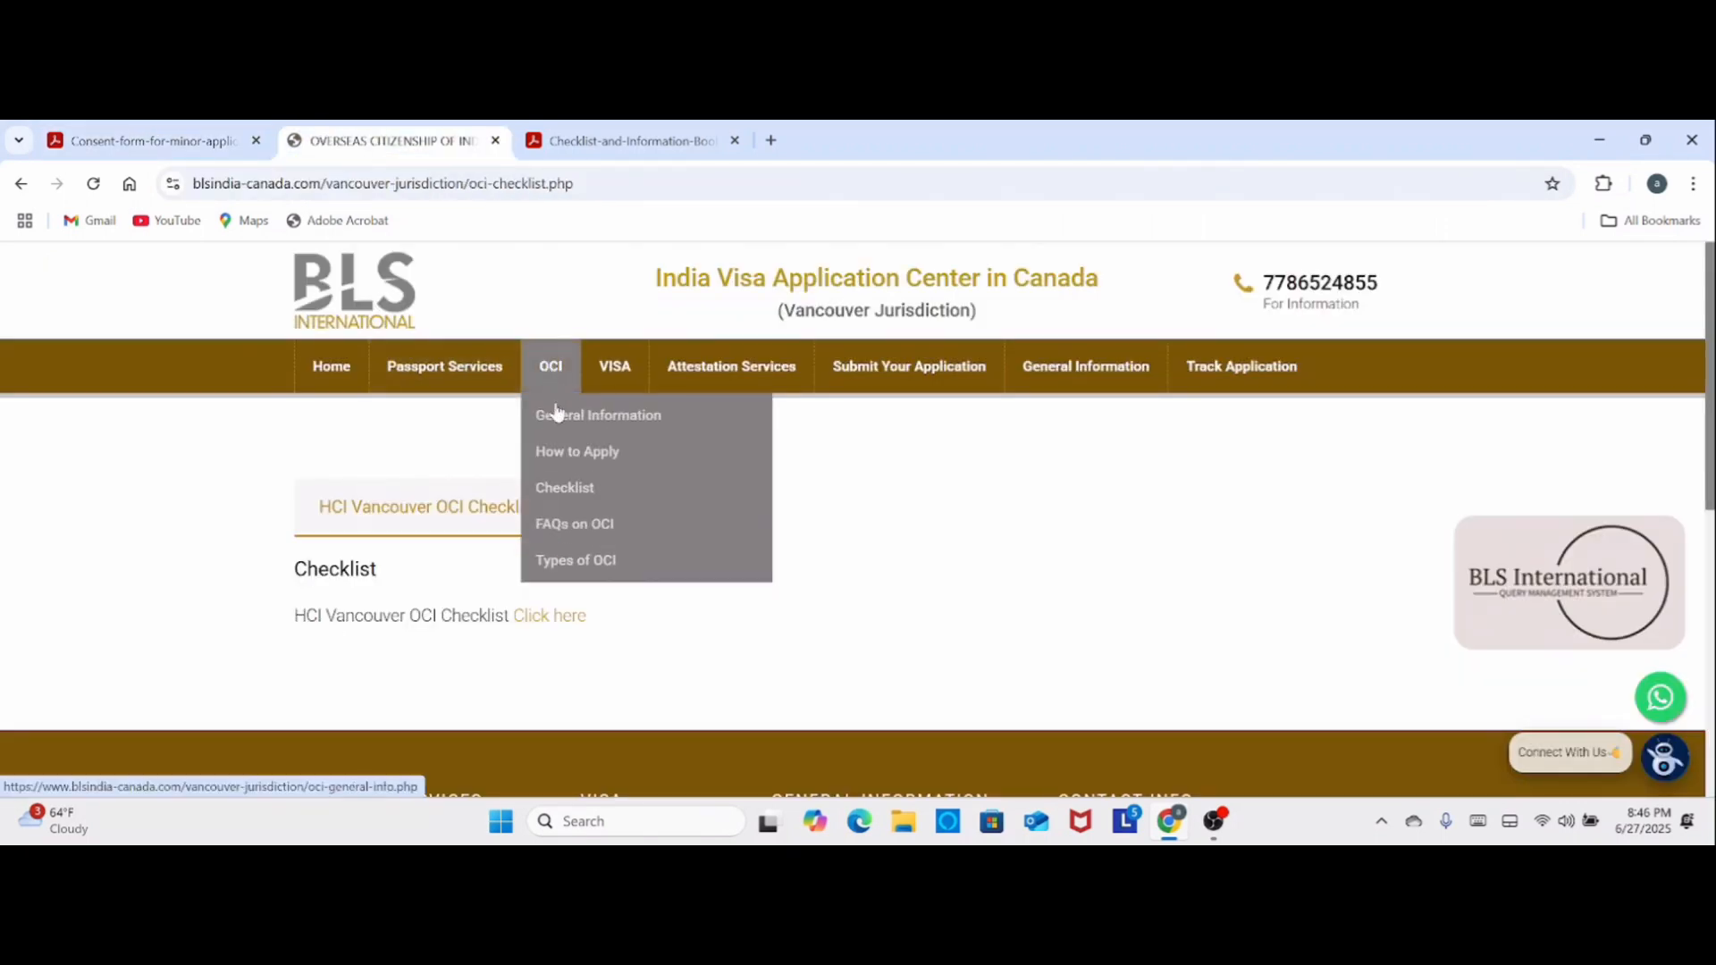
left_click(564, 457)
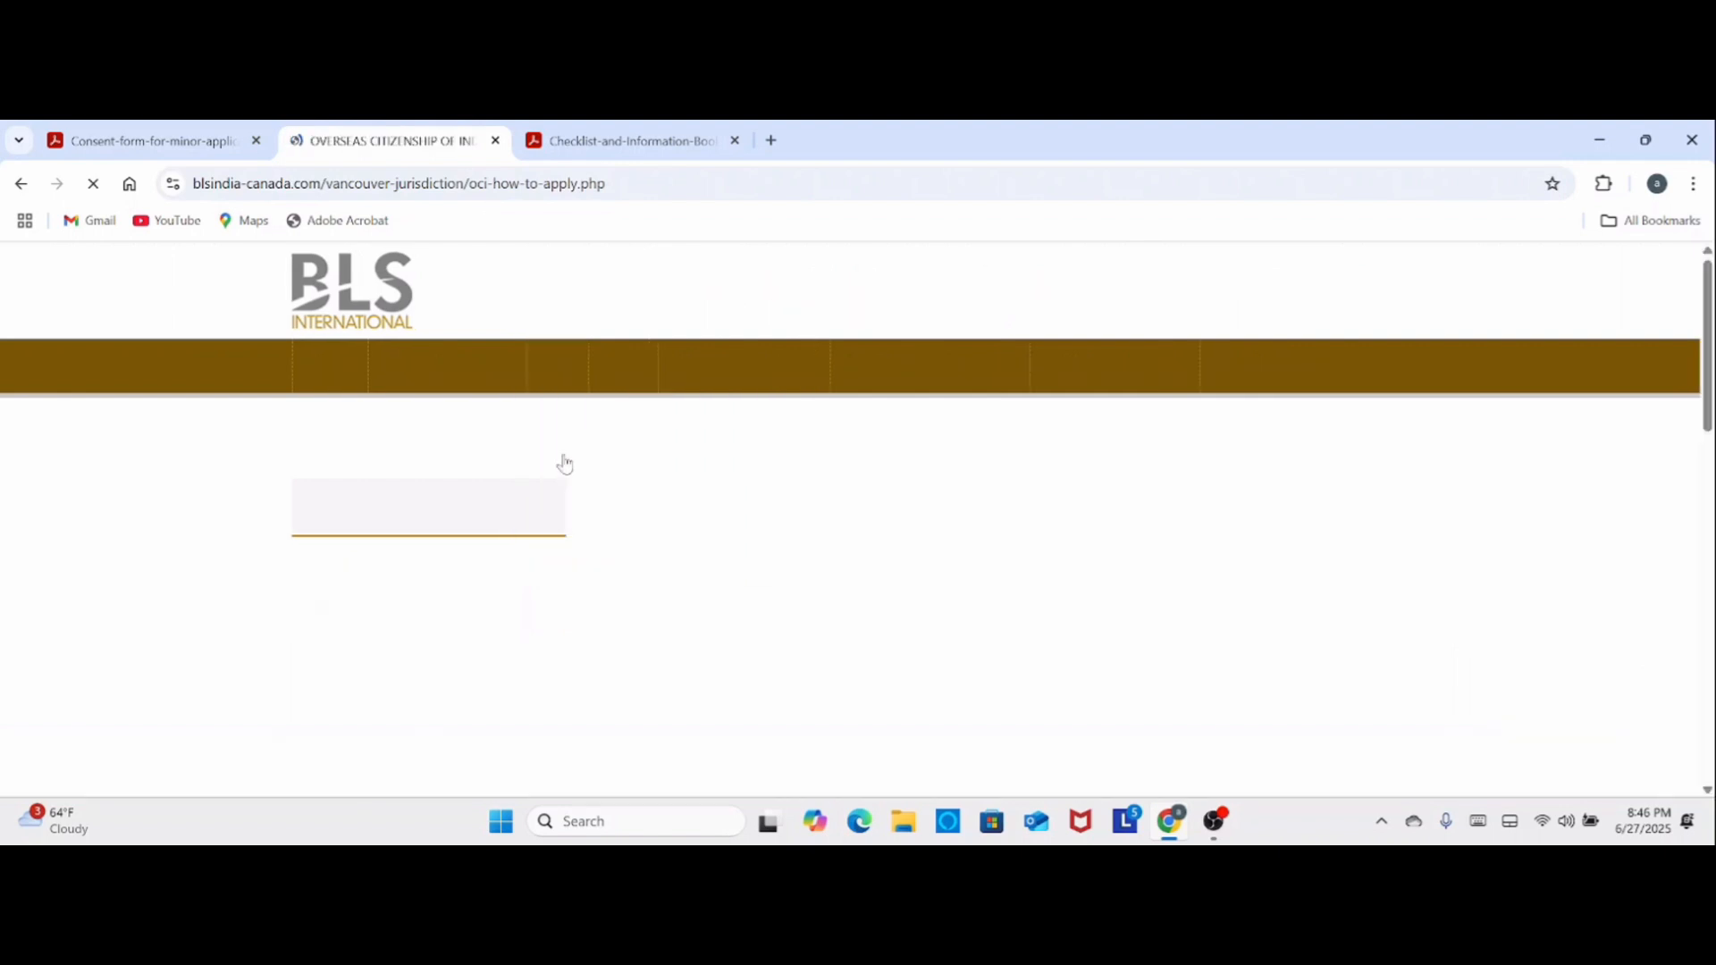
scroll(571, 561, "down", 1)
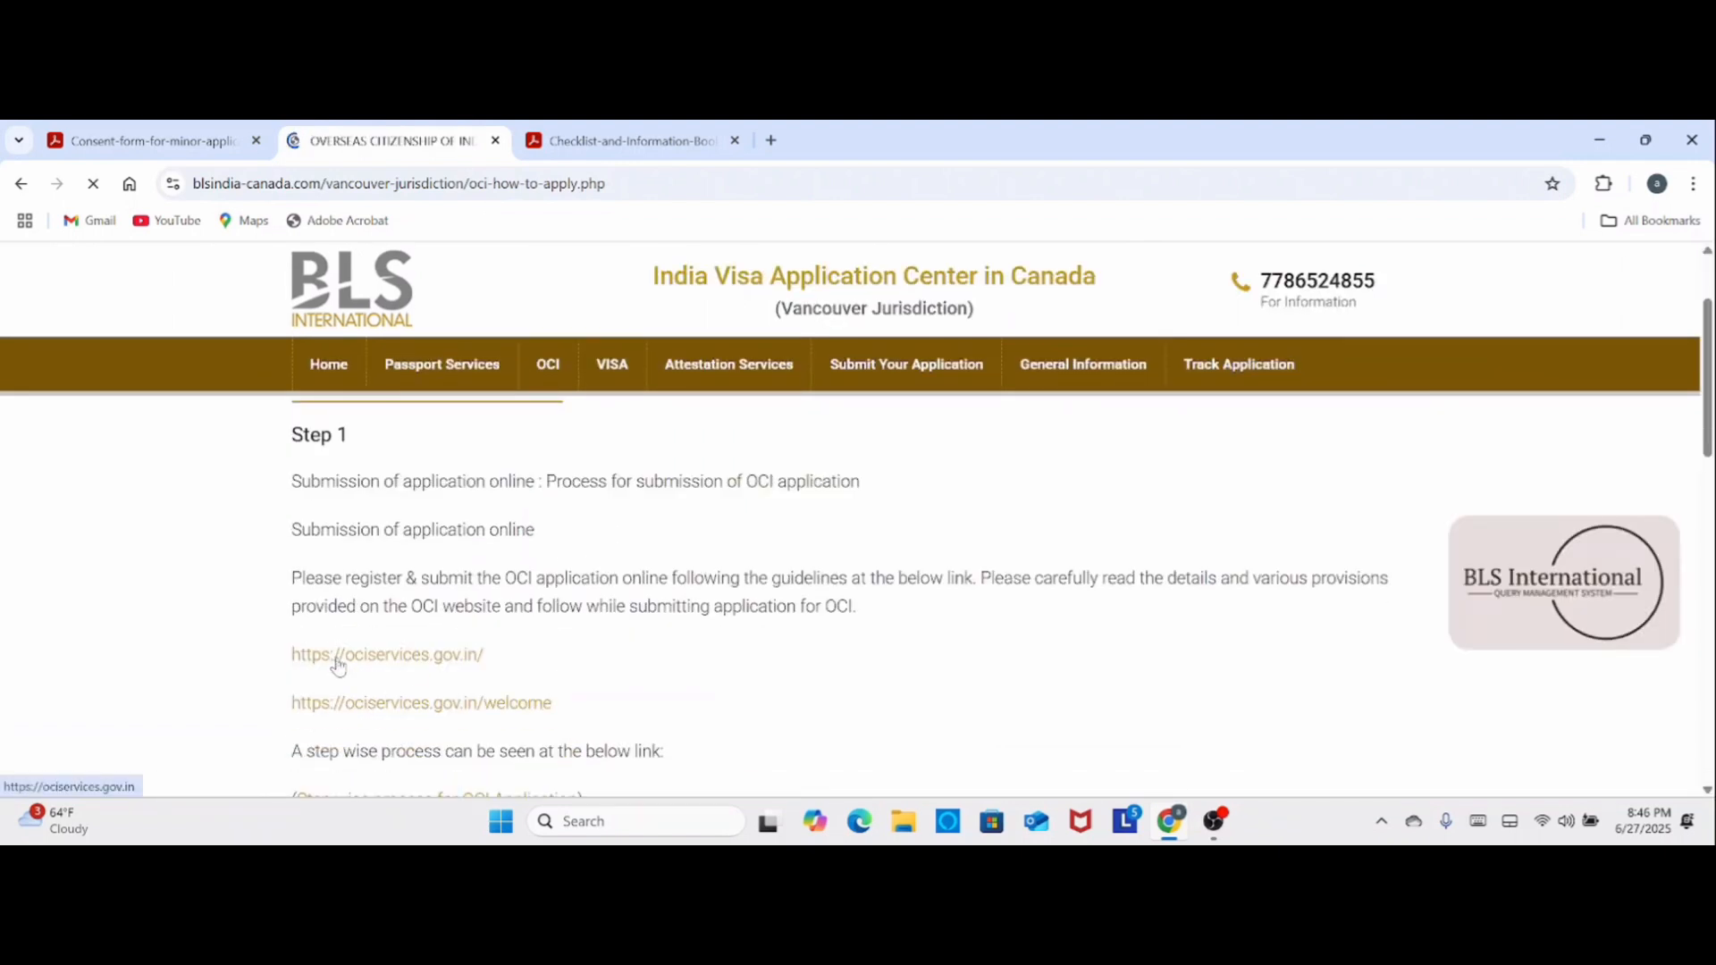
left_click(419, 659)
- Proceed to the user registration form from the OCI - Registration section of the Online OCI Services home page
scroll(640, 495, "down", 3)
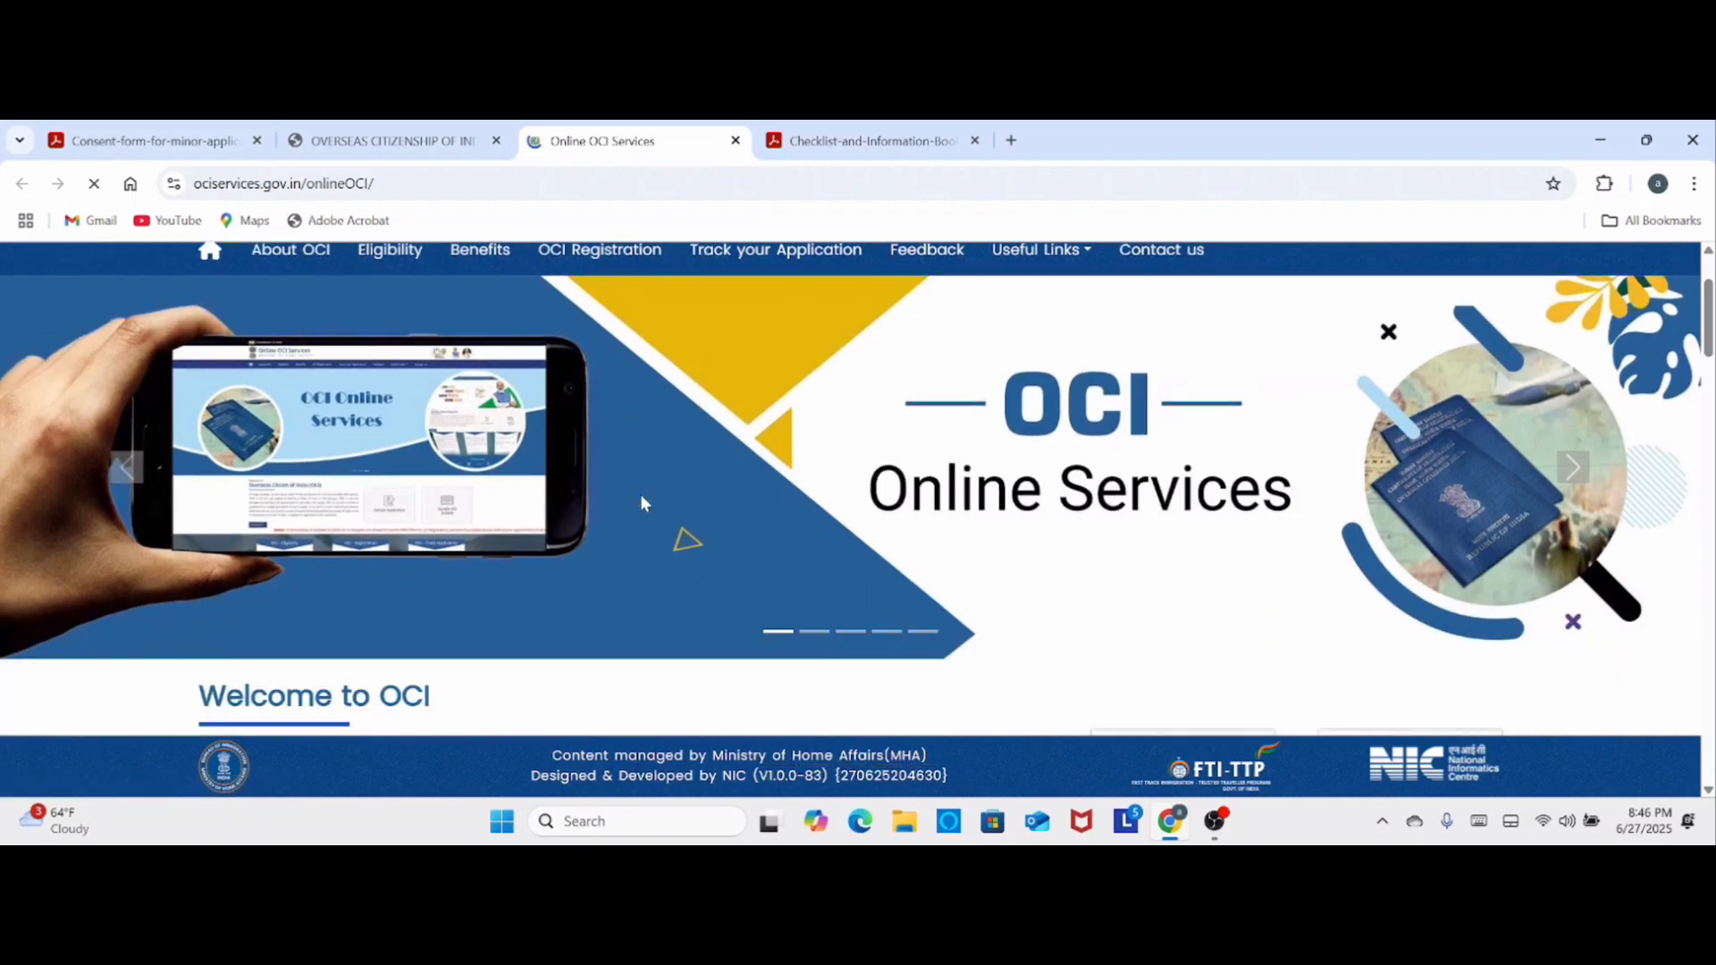
scroll(490, 577, "down", 3)
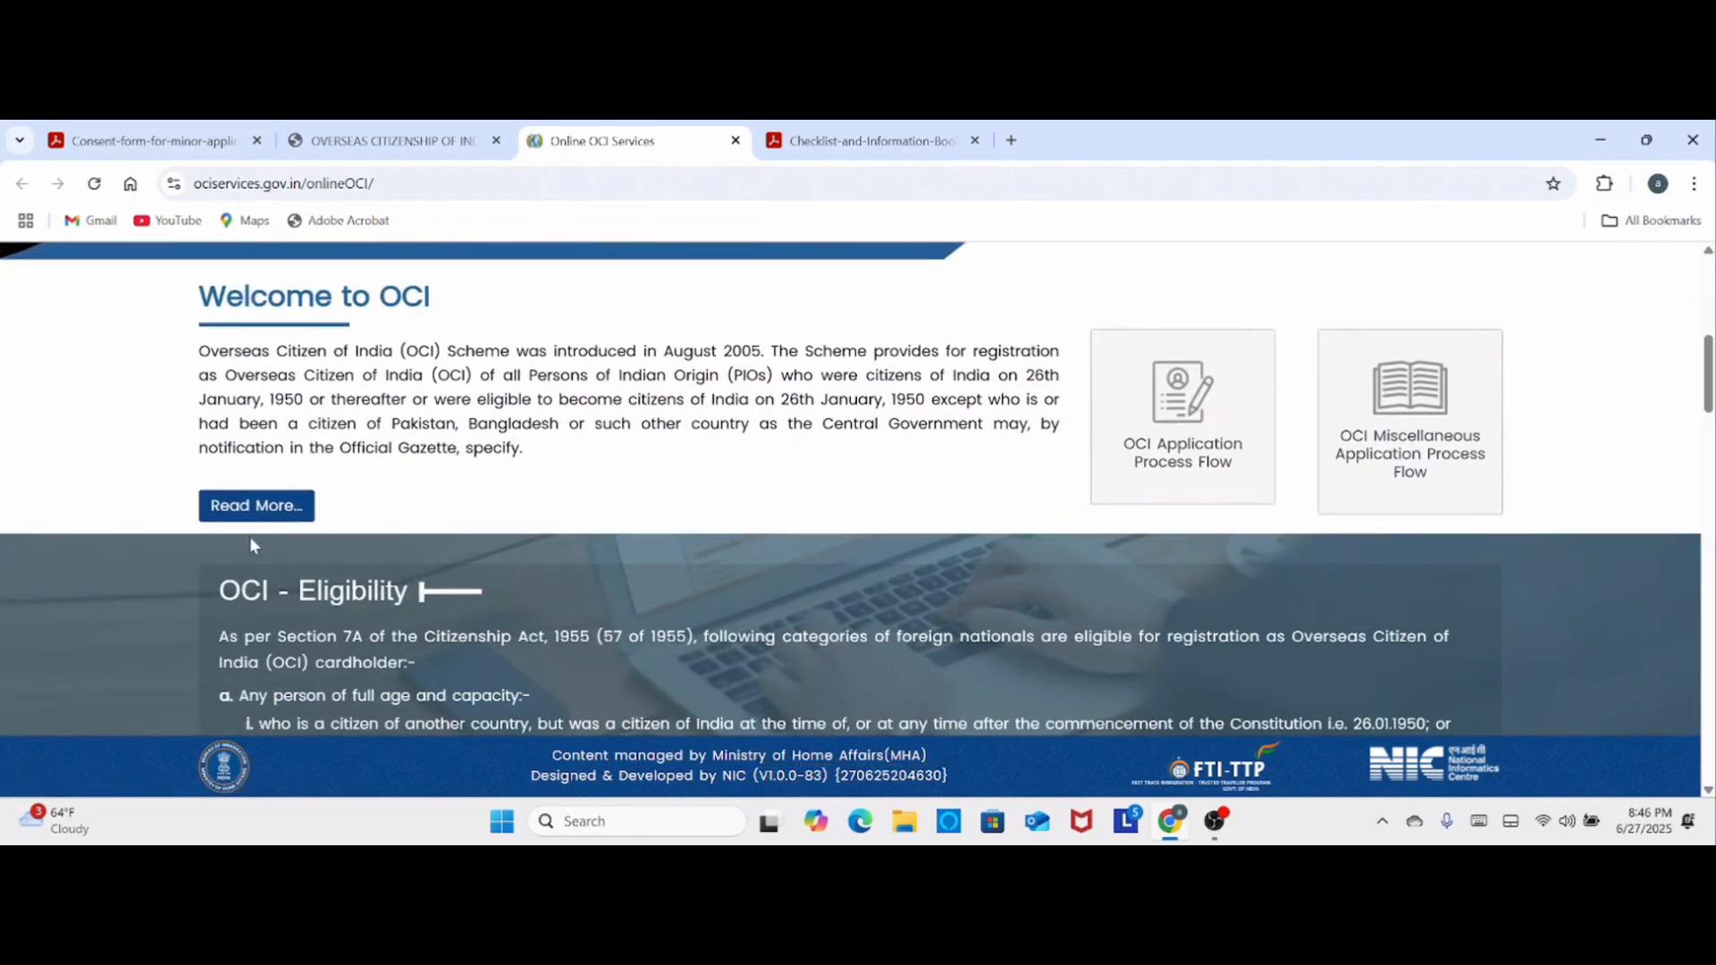
scroll(536, 617, "down", 7)
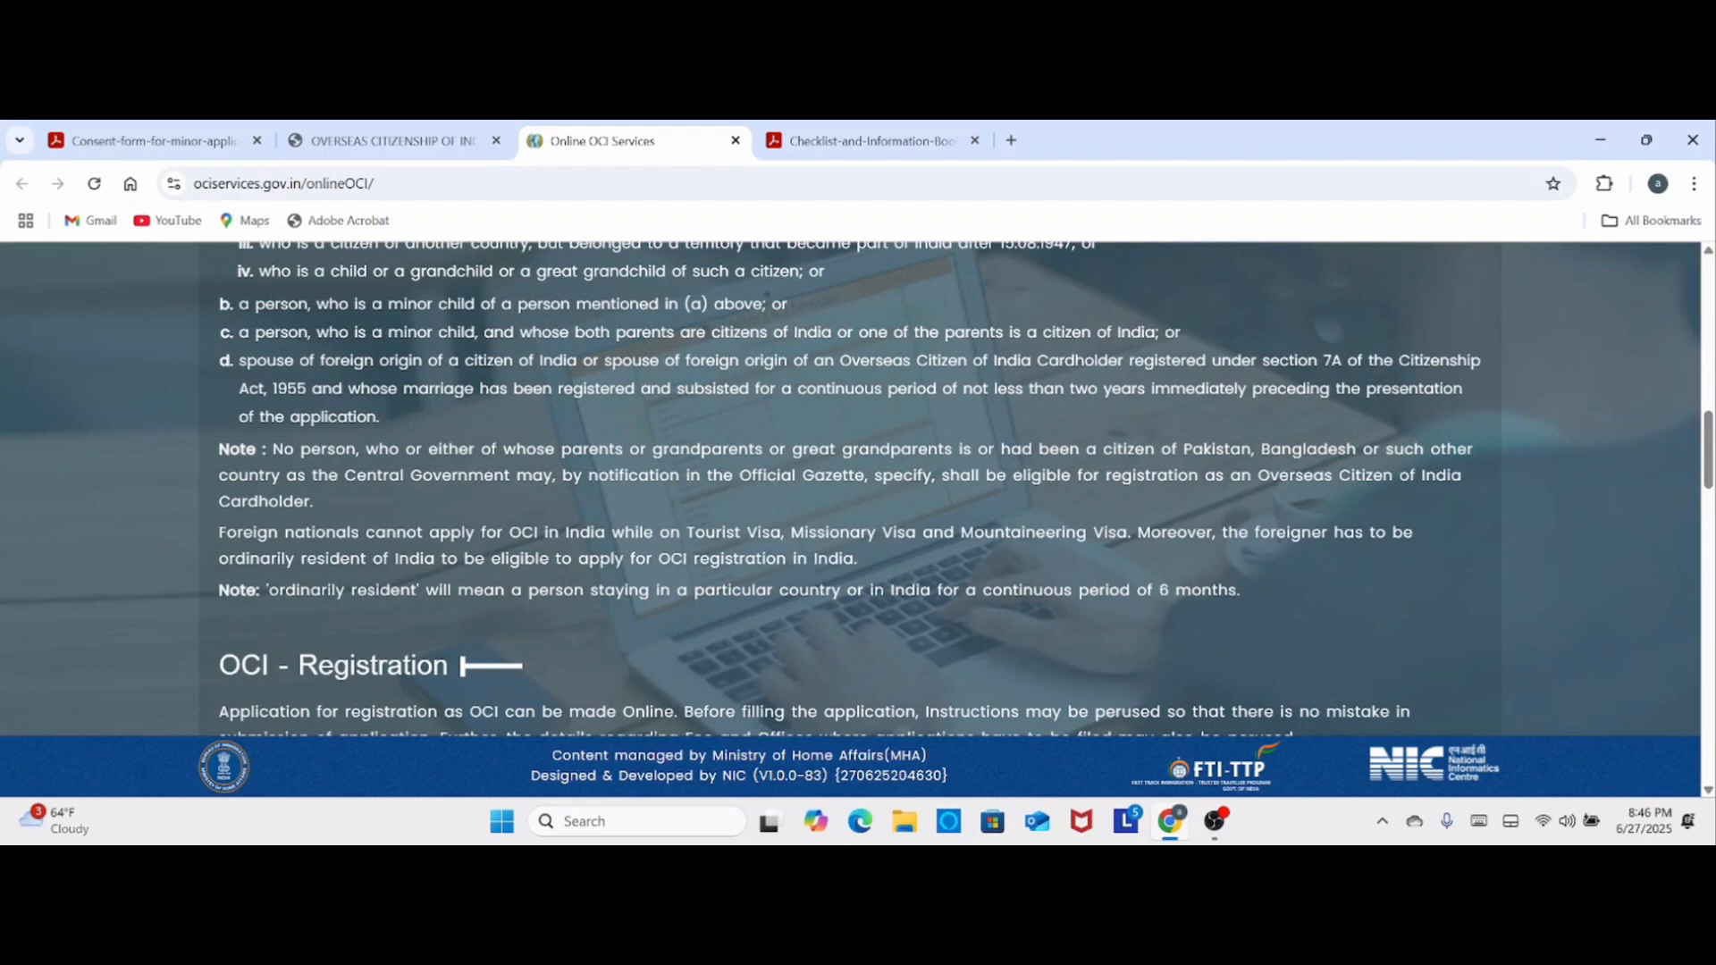
scroll(495, 665, "down", 2)
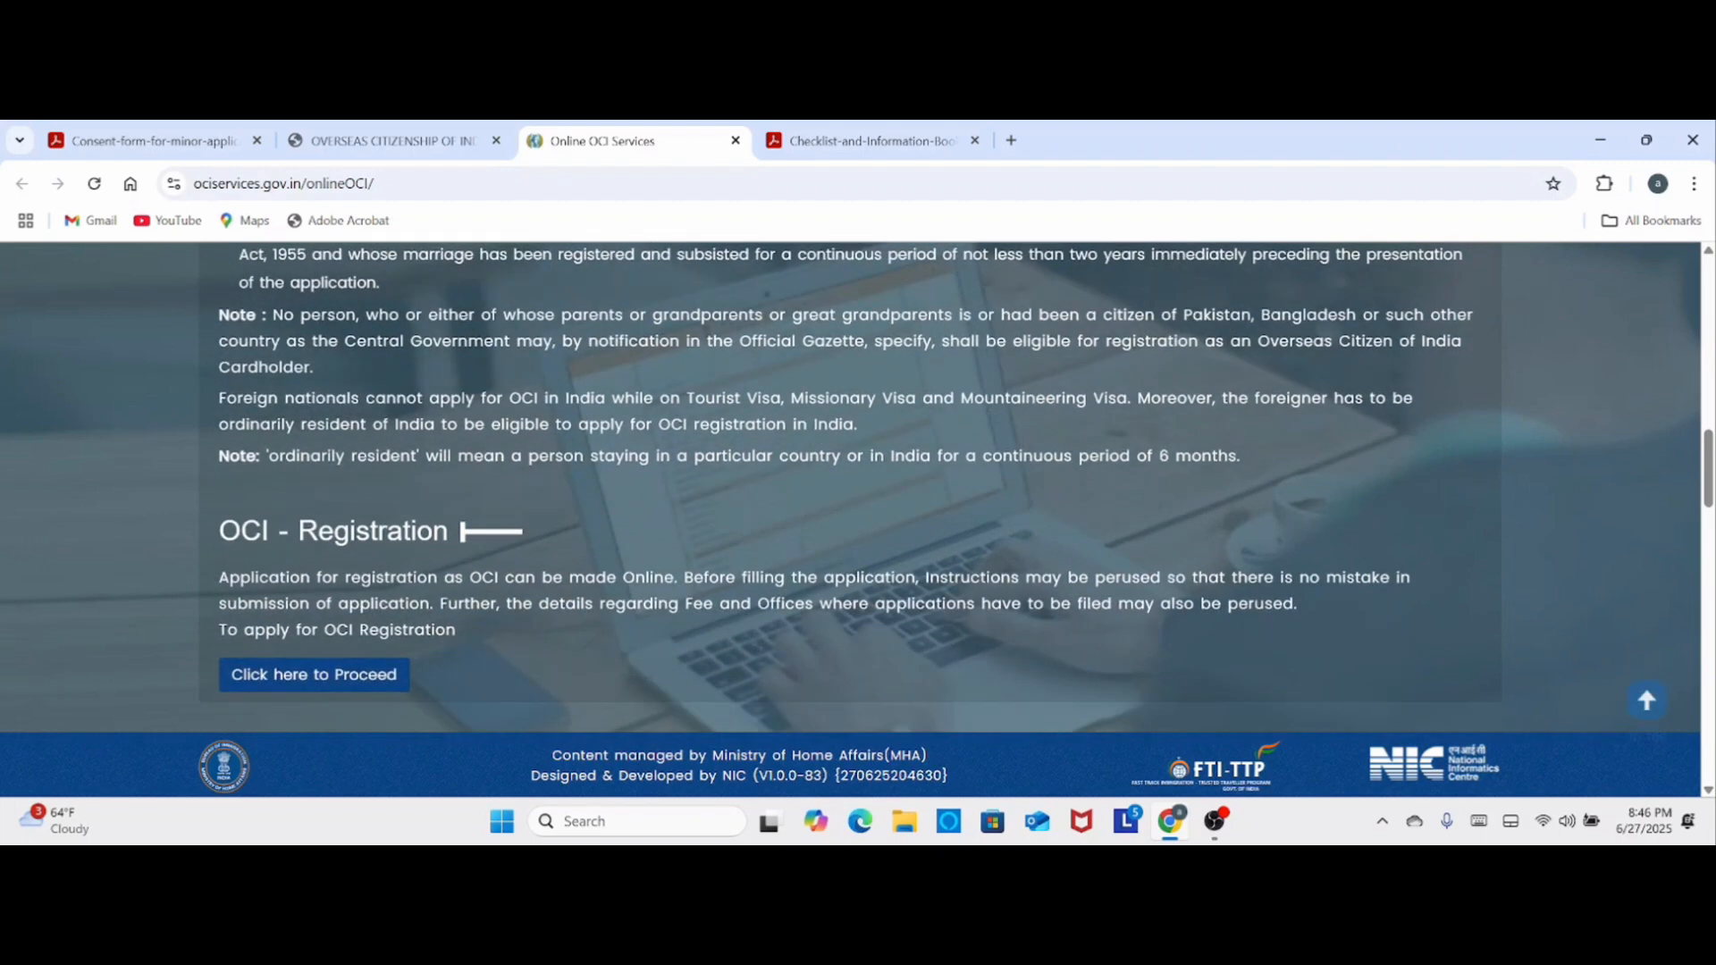
left_click(379, 681)
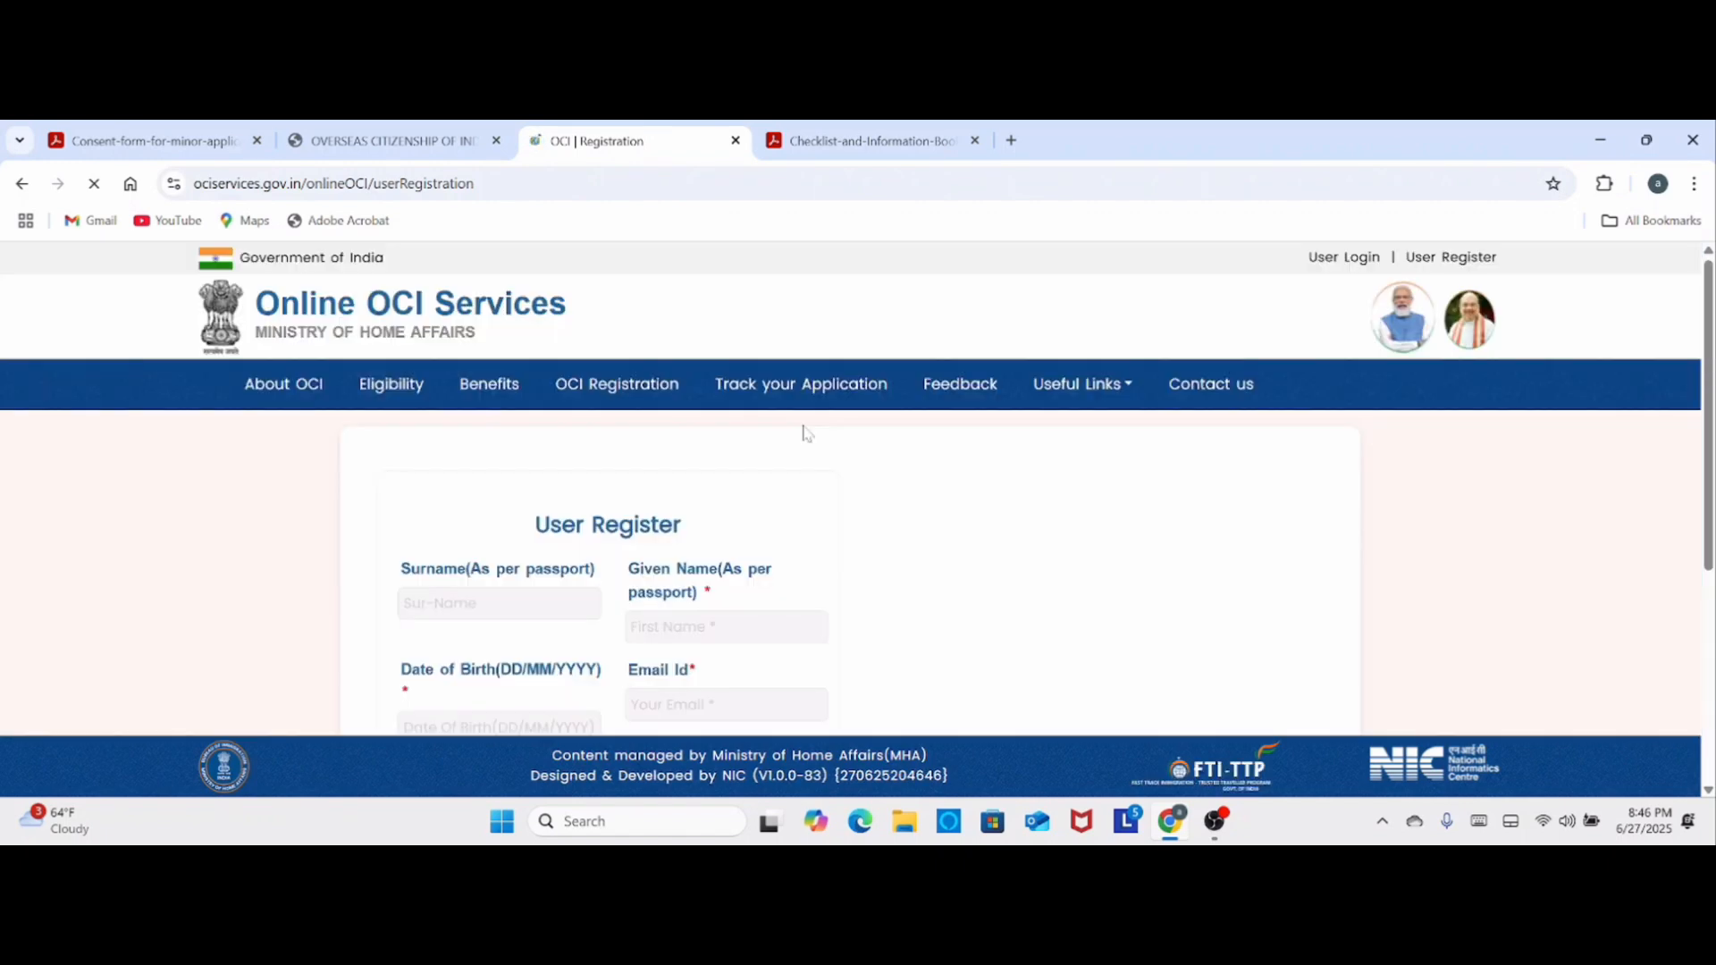
- View the User Login page for already registered applicants, and go back to the registration form
scroll(581, 431, "down", 2)
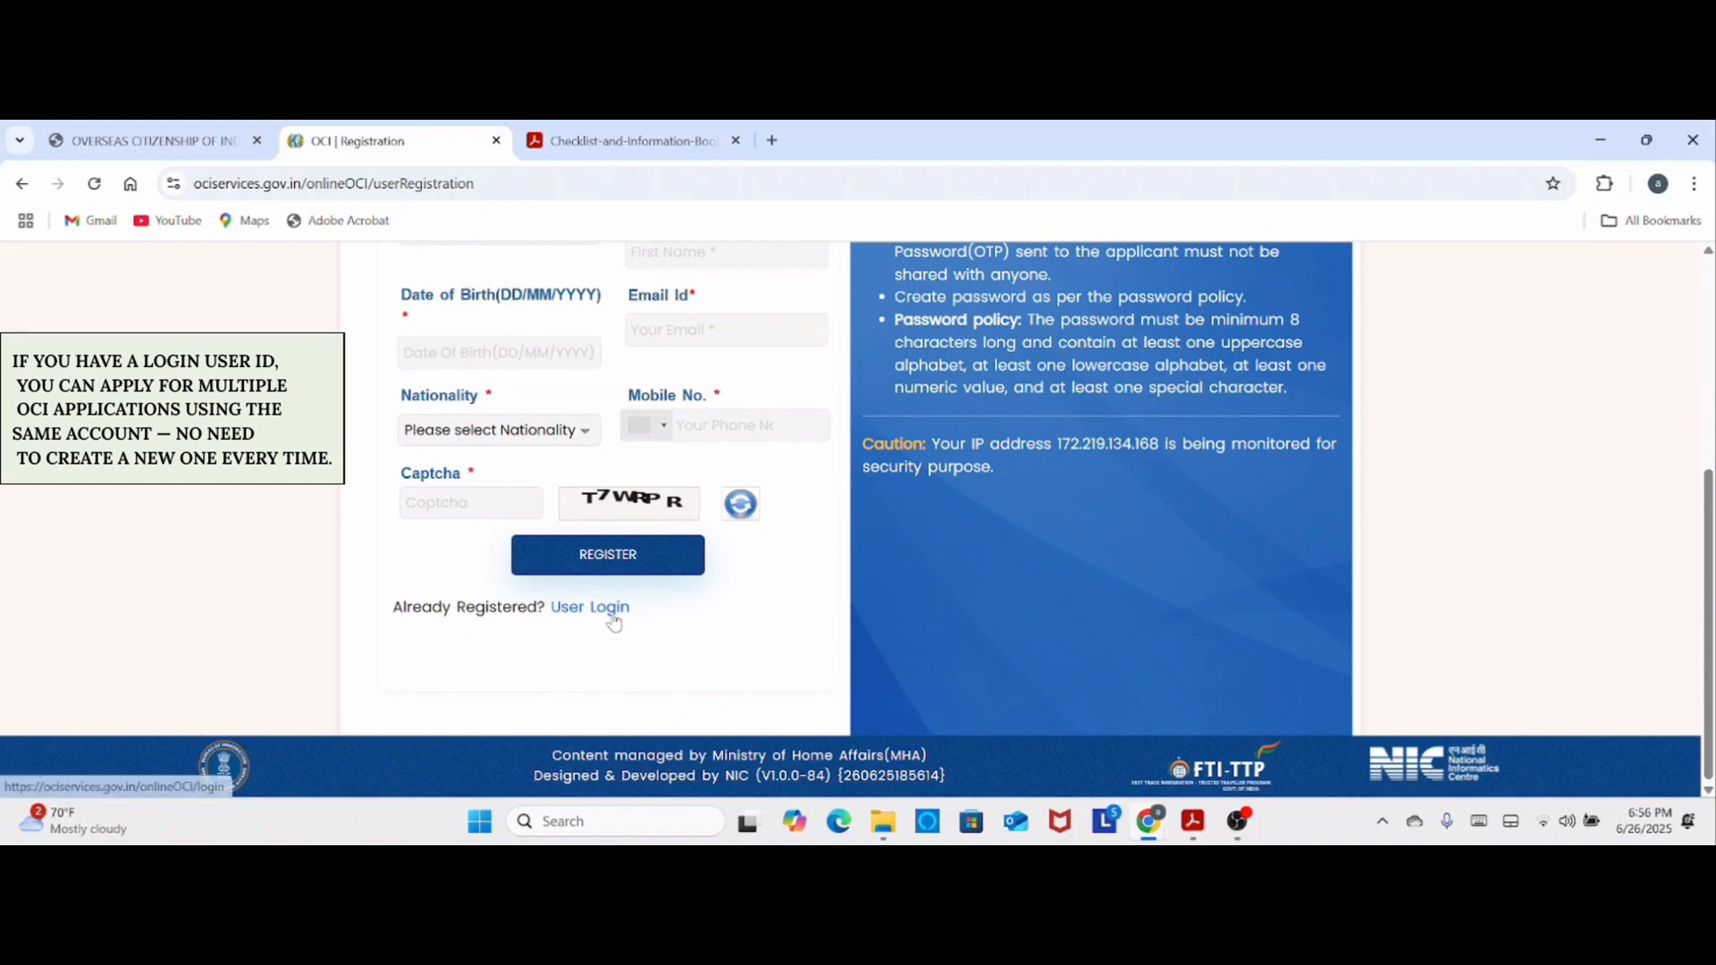
left_click(614, 619)
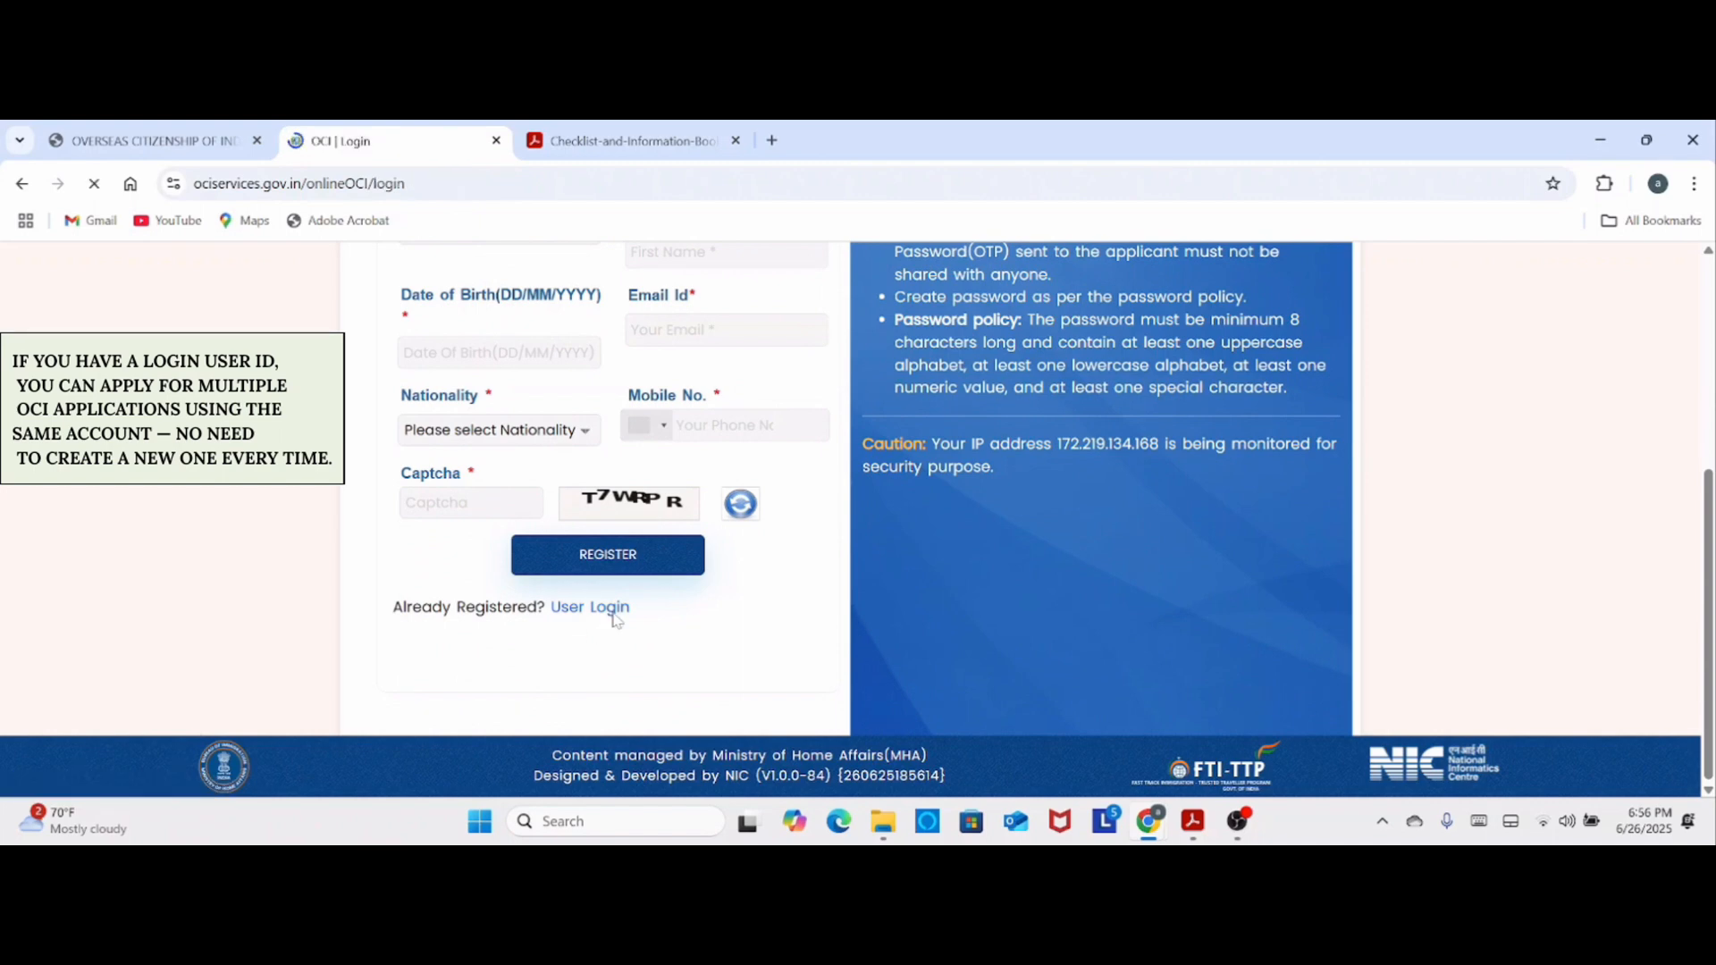
scroll(650, 537, "down", 2)
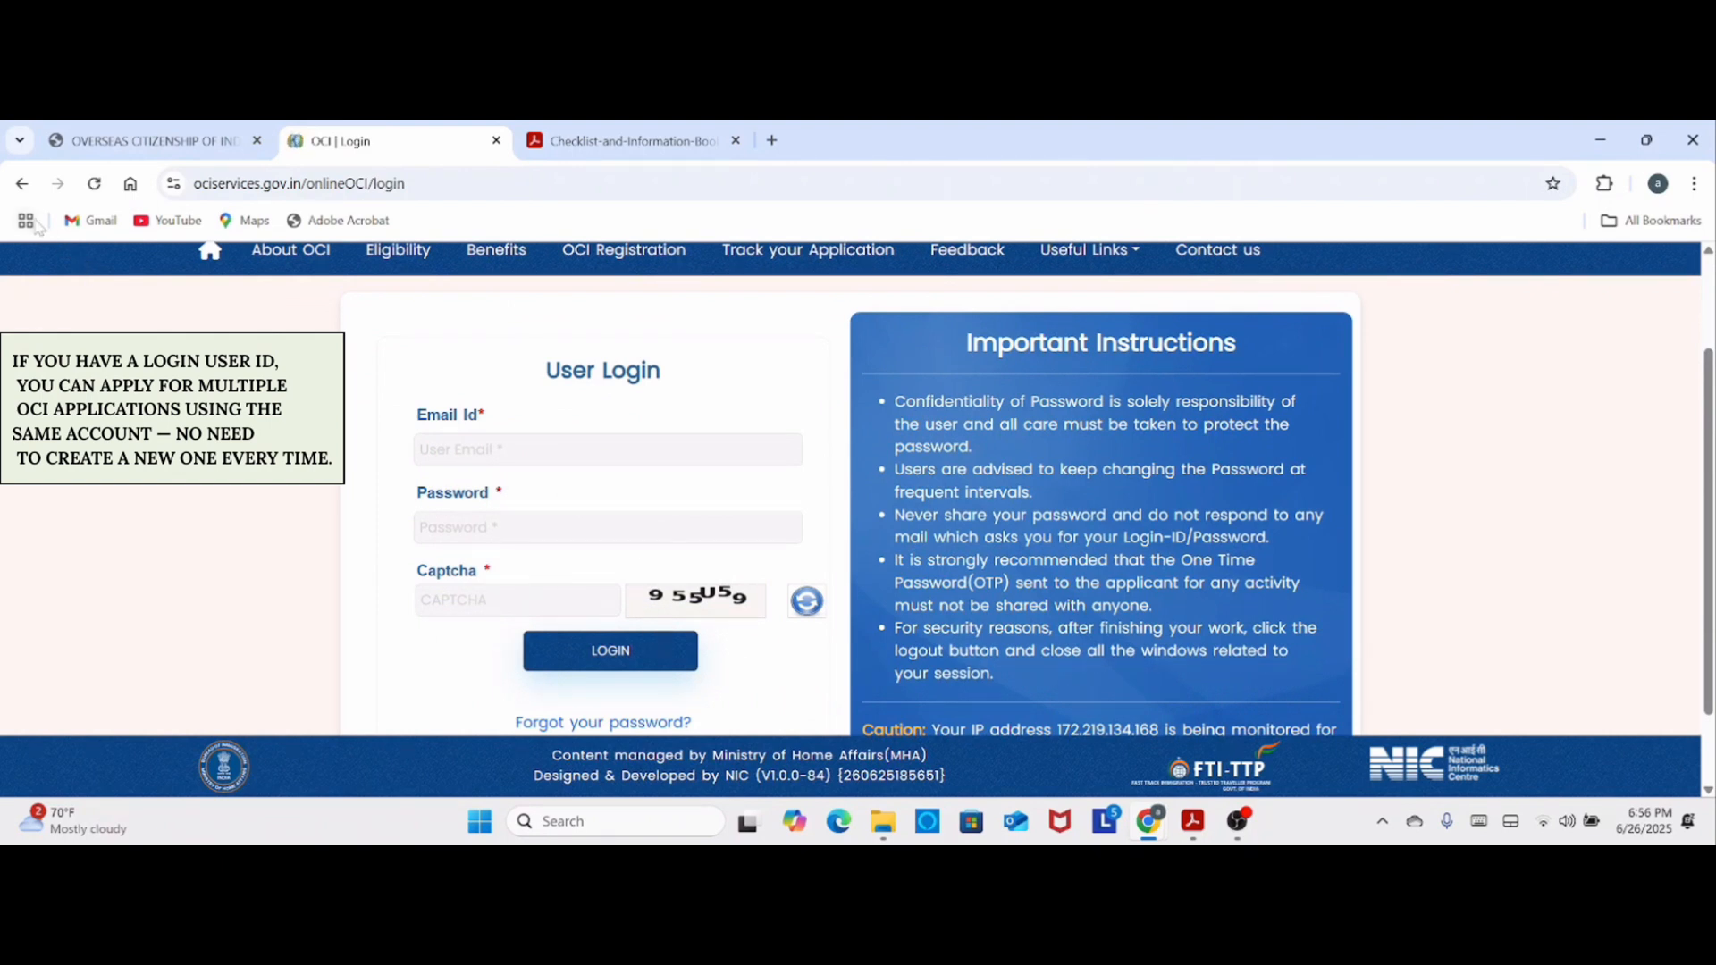
left_click(21, 183)
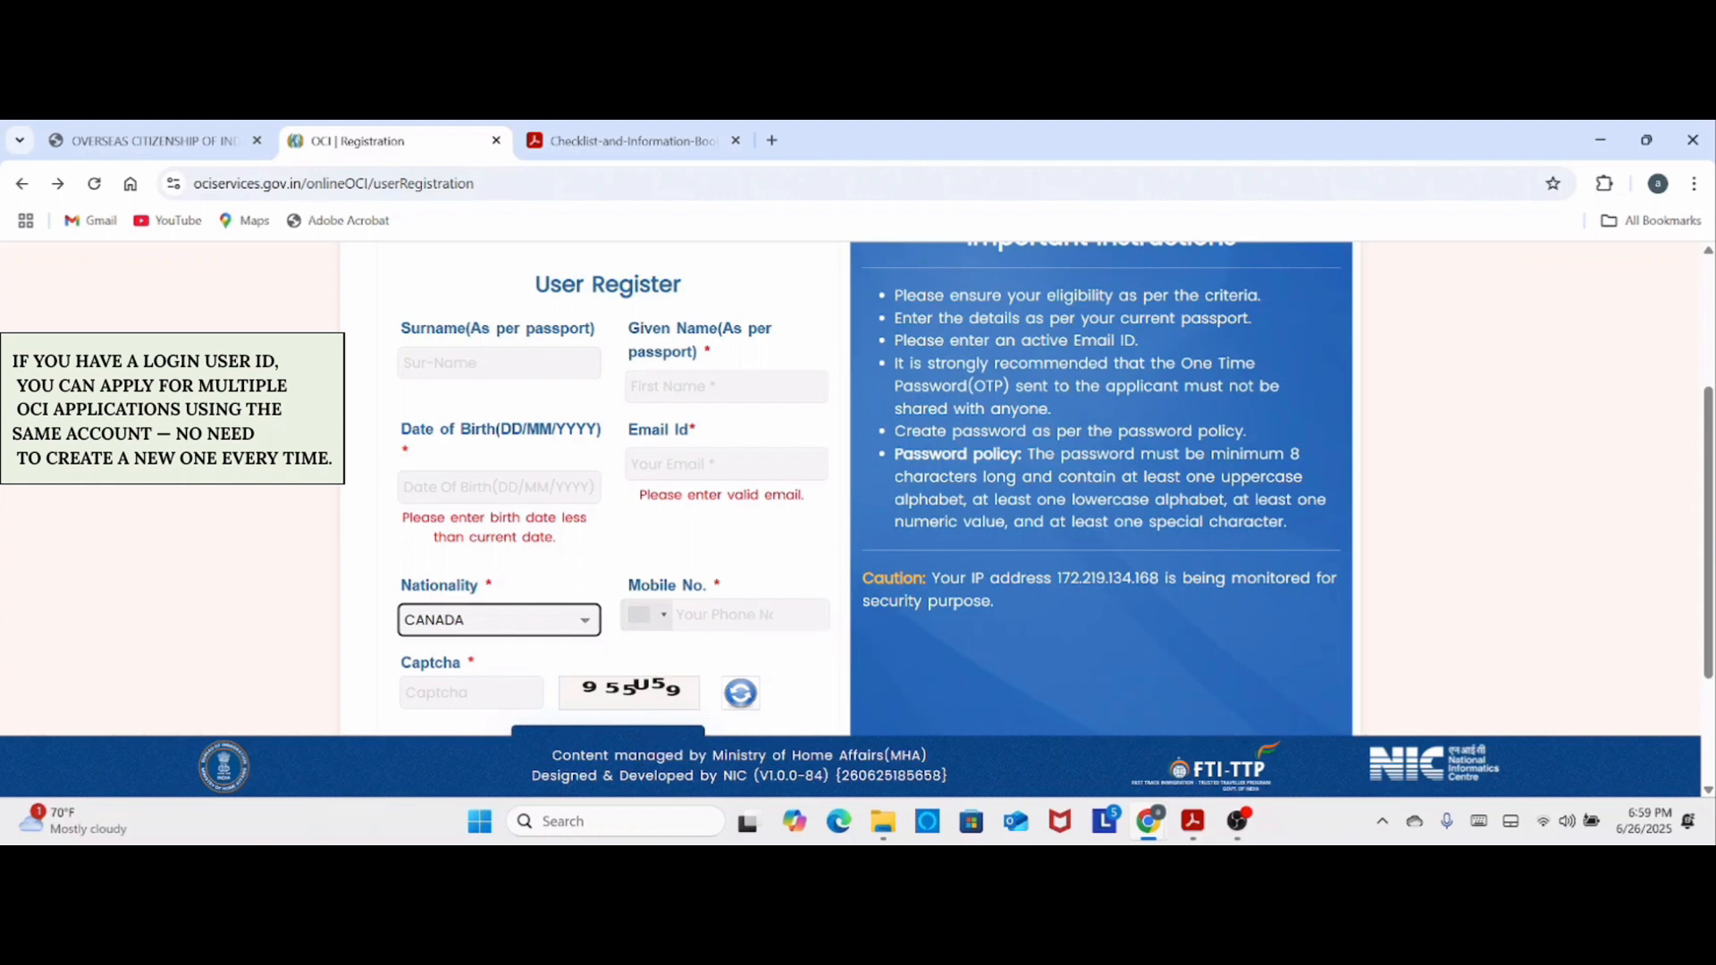
- Submit the user registration form, and look over the Create Password and User Login pages
scroll(722, 728, "down", 2)
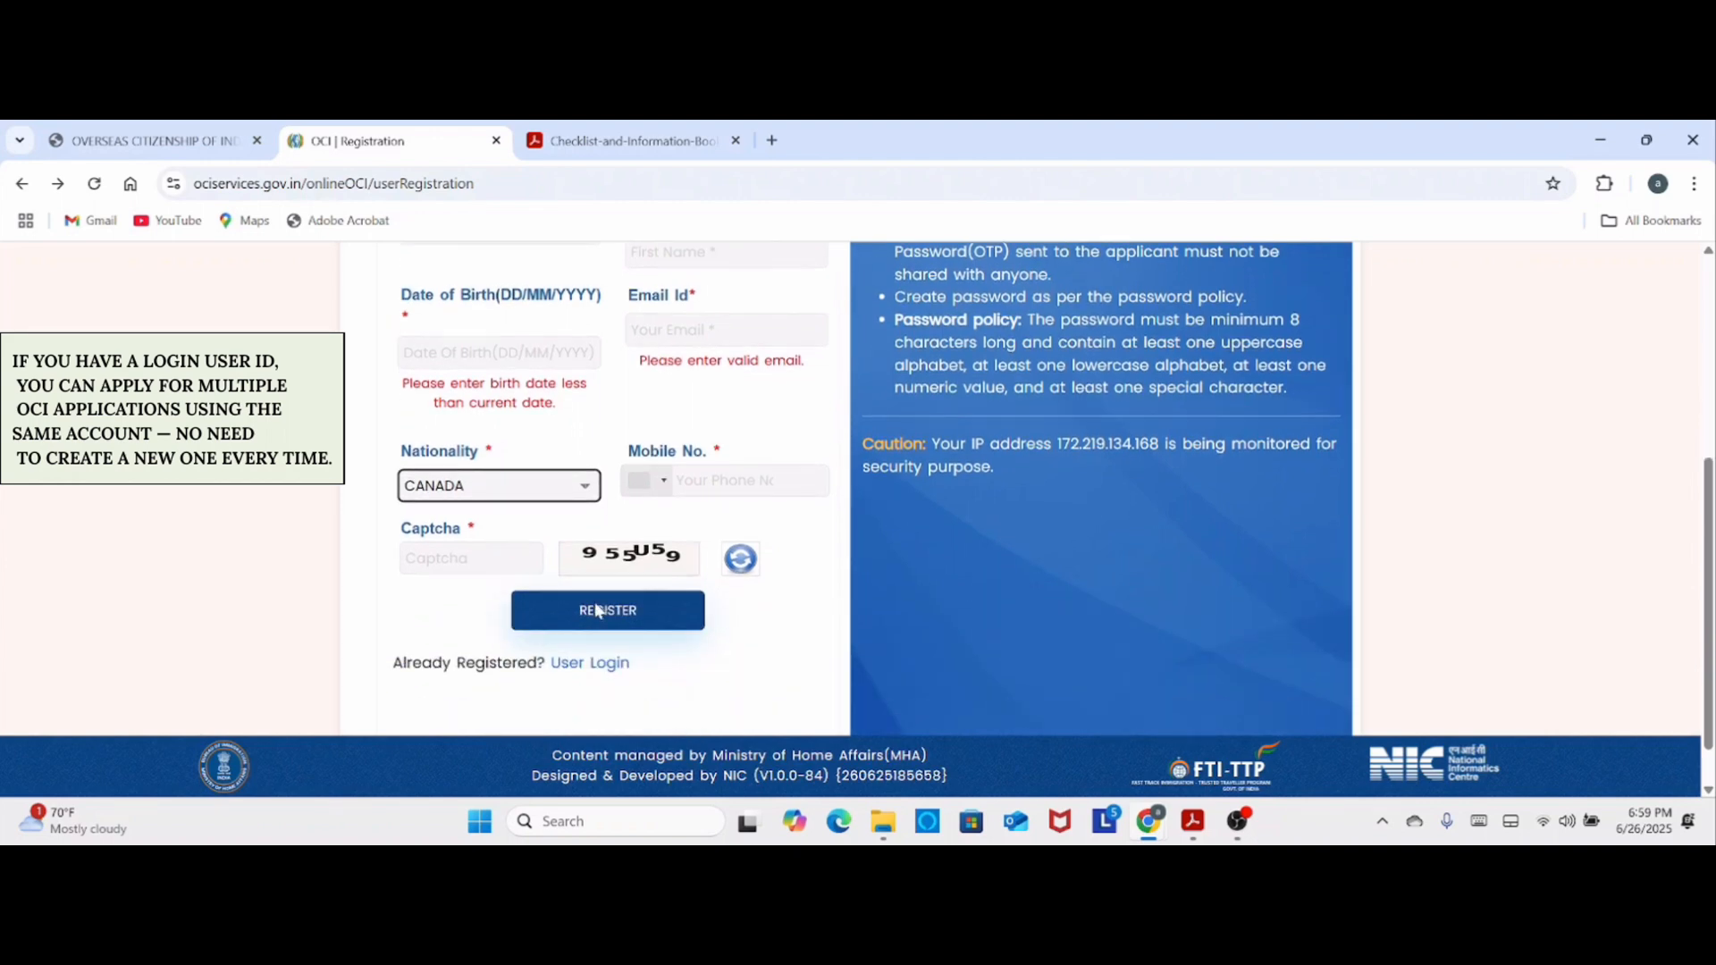
left_click(590, 612)
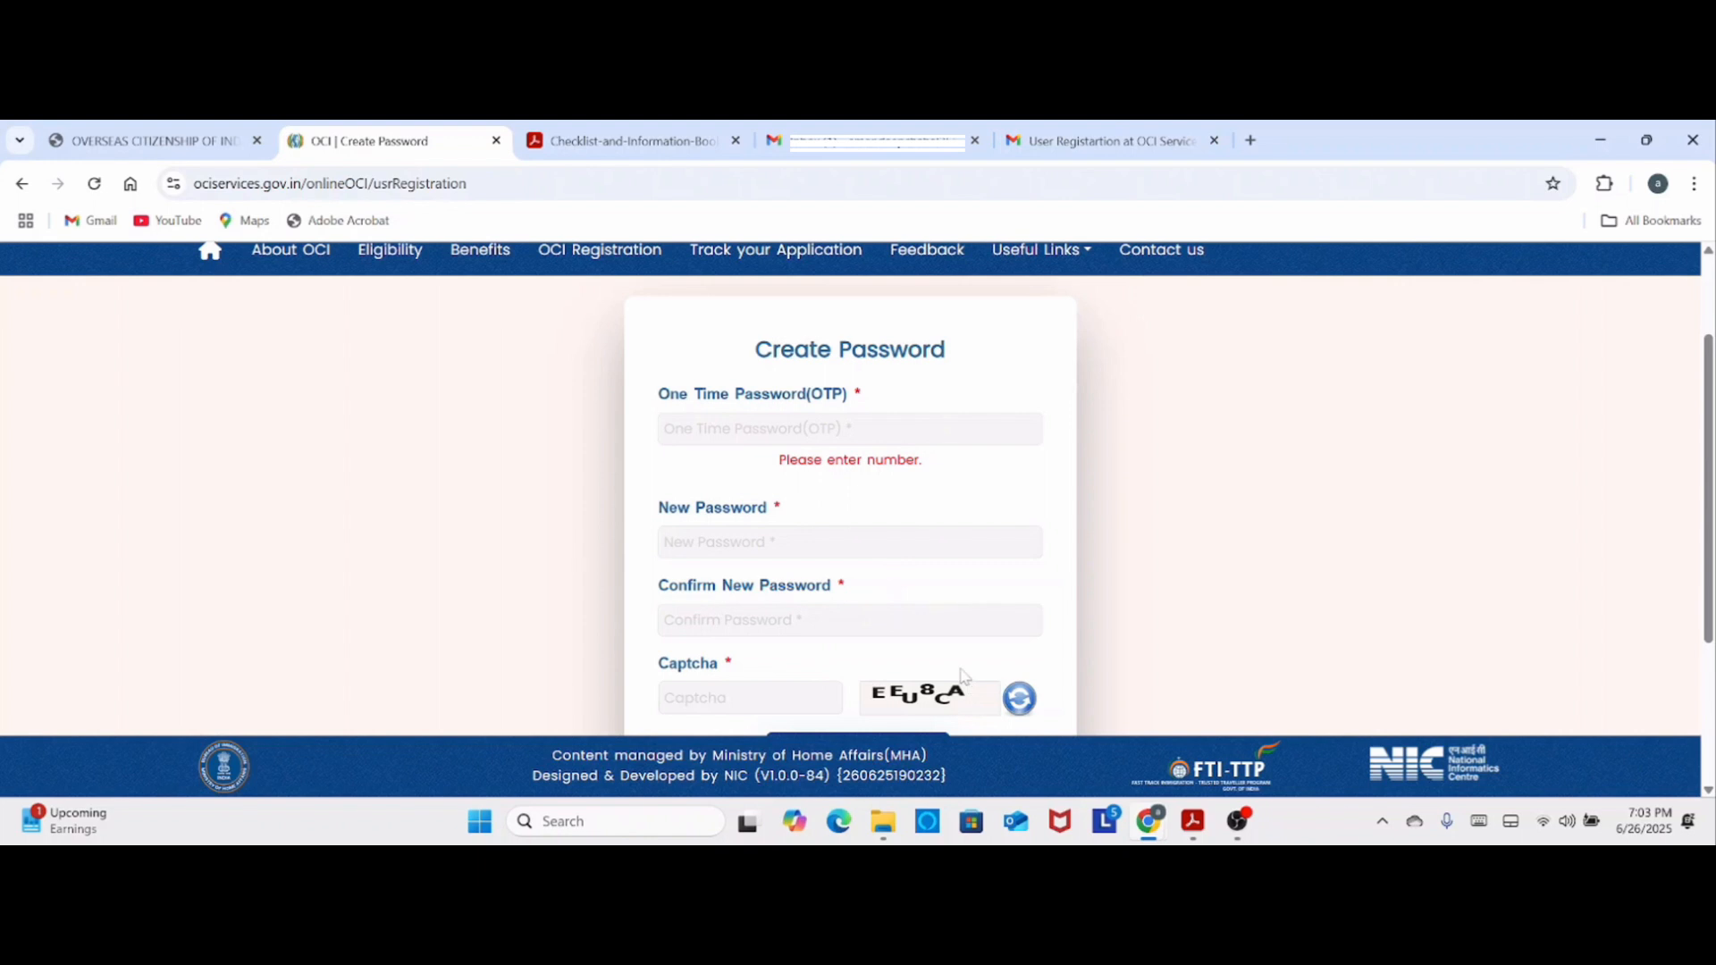
scroll(956, 662, "down", 2)
scroll(898, 639, "up", 2)
scroll(731, 464, "down", 2)
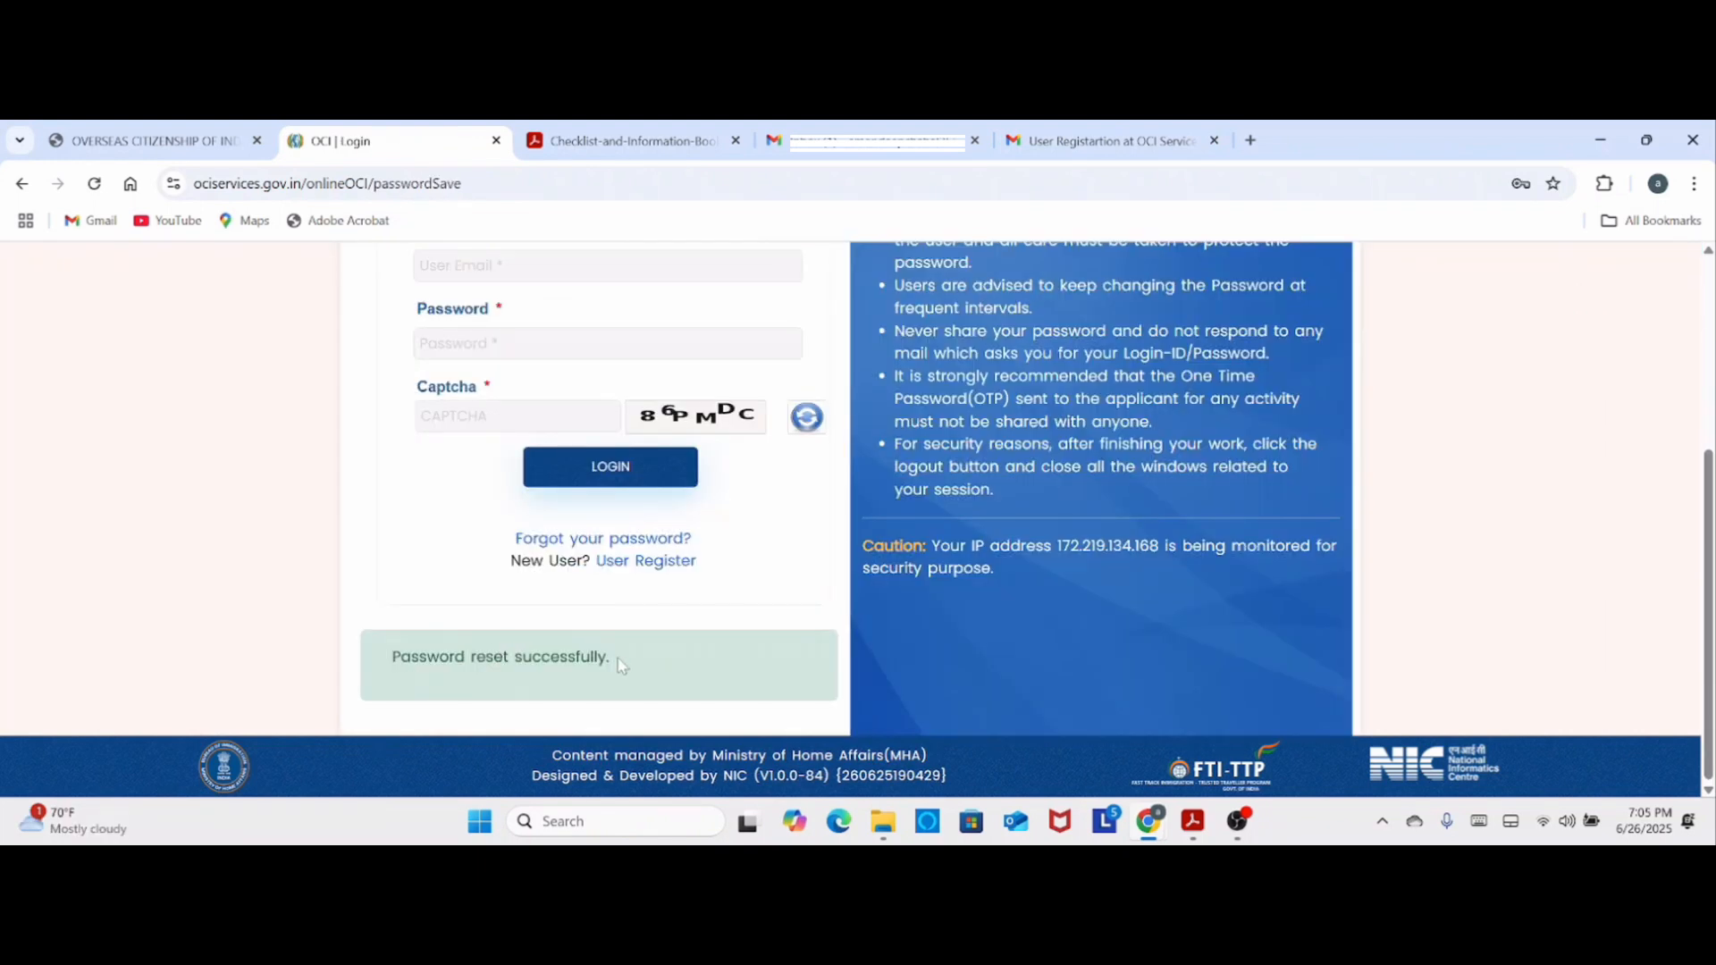
scroll(682, 593, "up", 2)
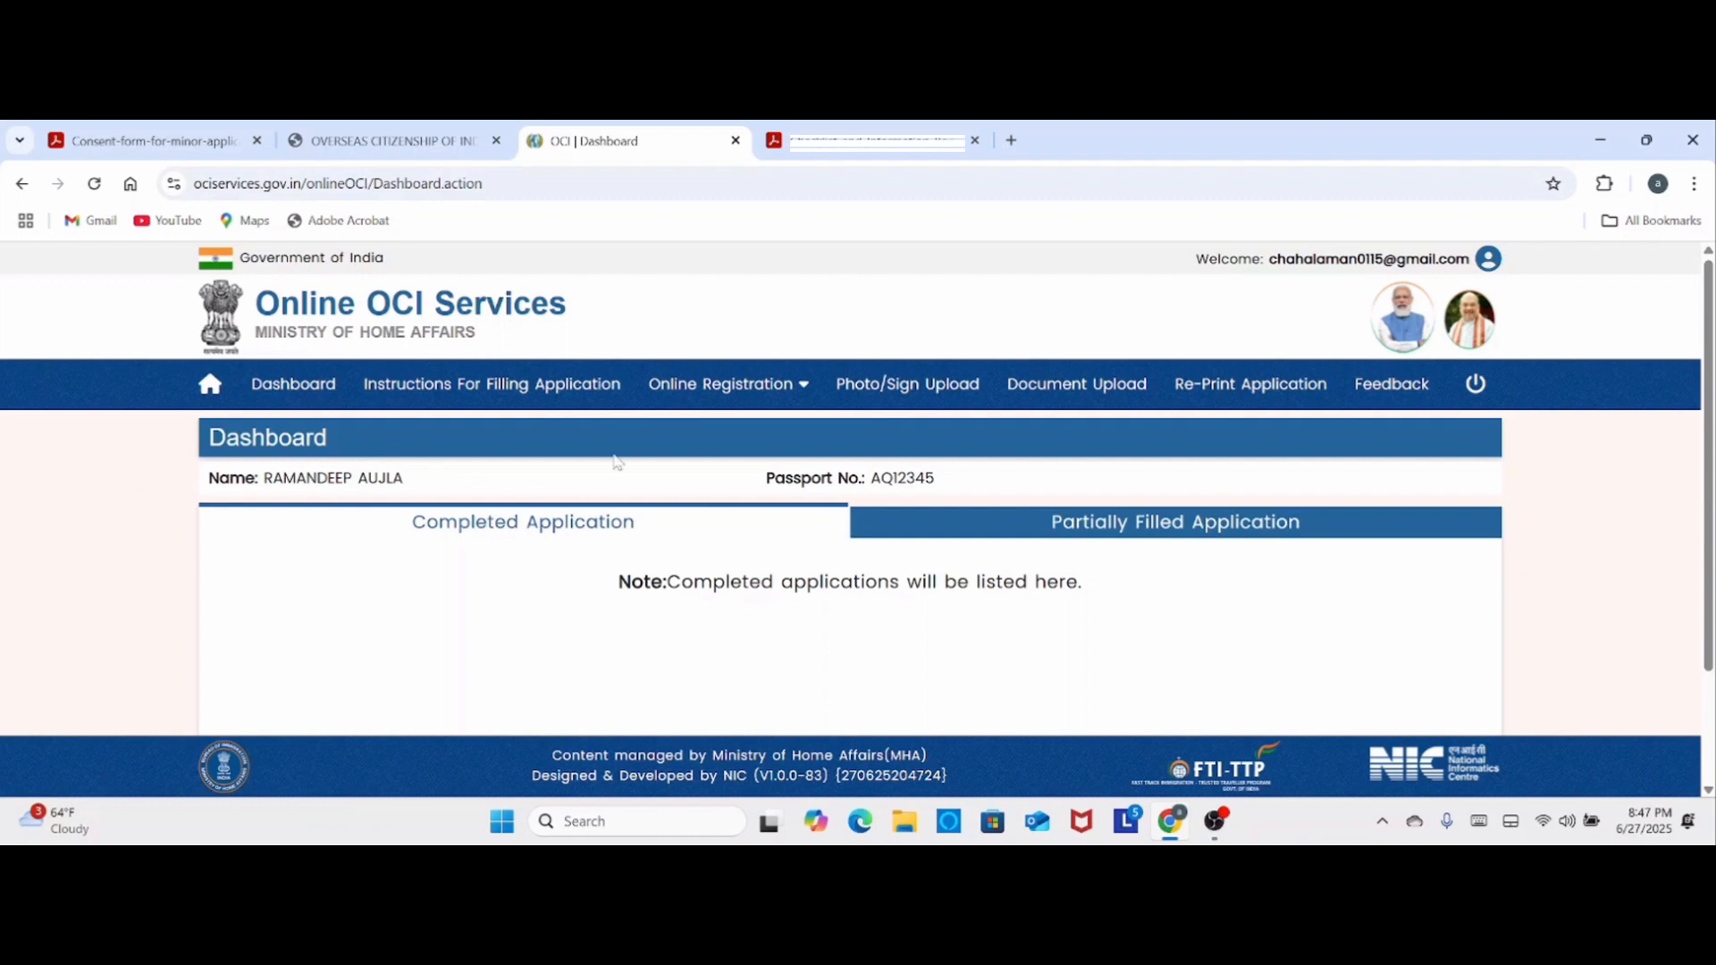
- Open the new OCI registration page for a minor applicant
left_click(738, 404)
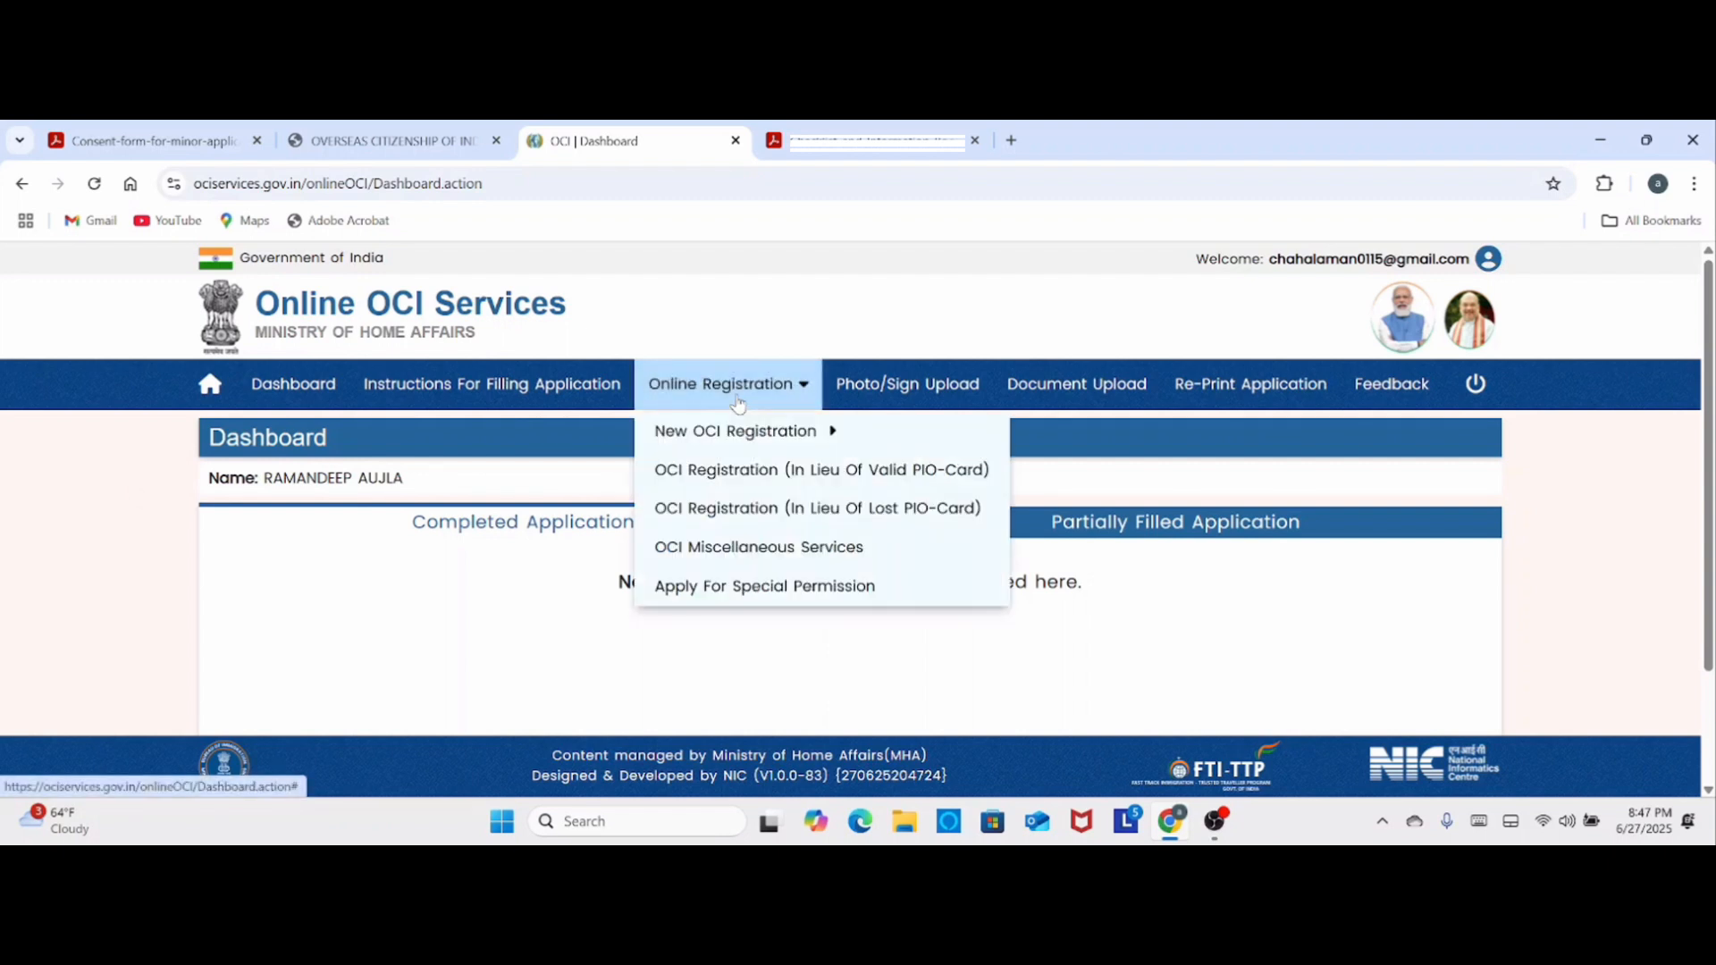
mouse_move(729, 438)
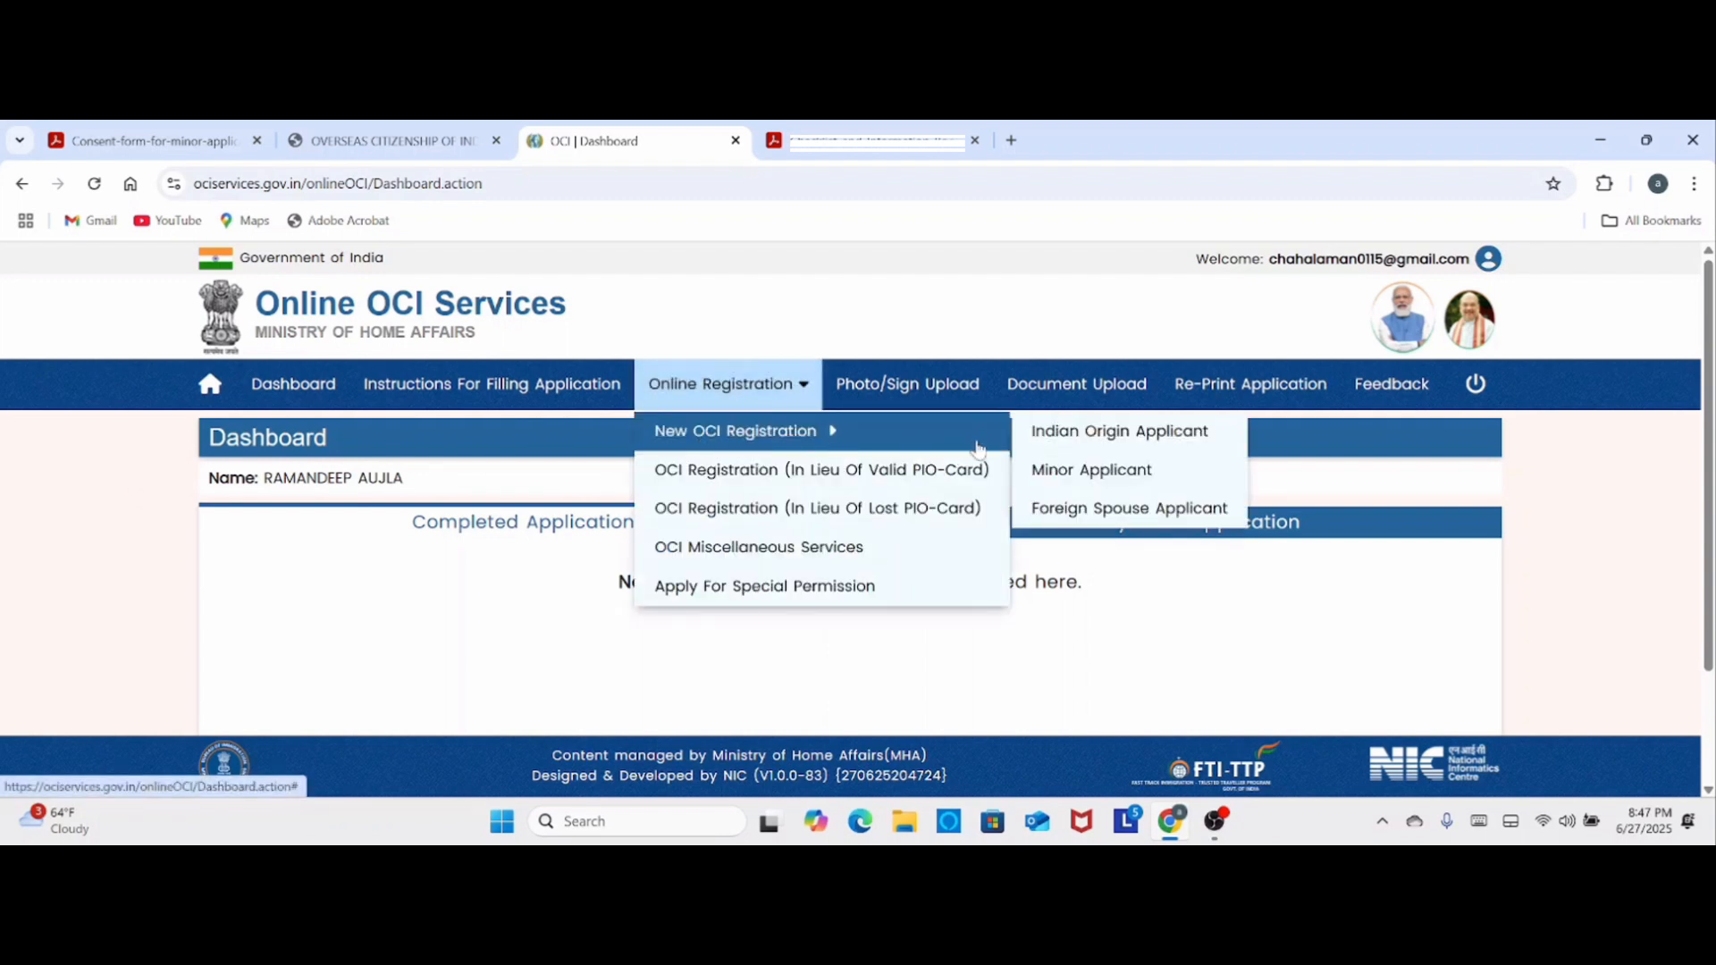
left_click(1104, 475)
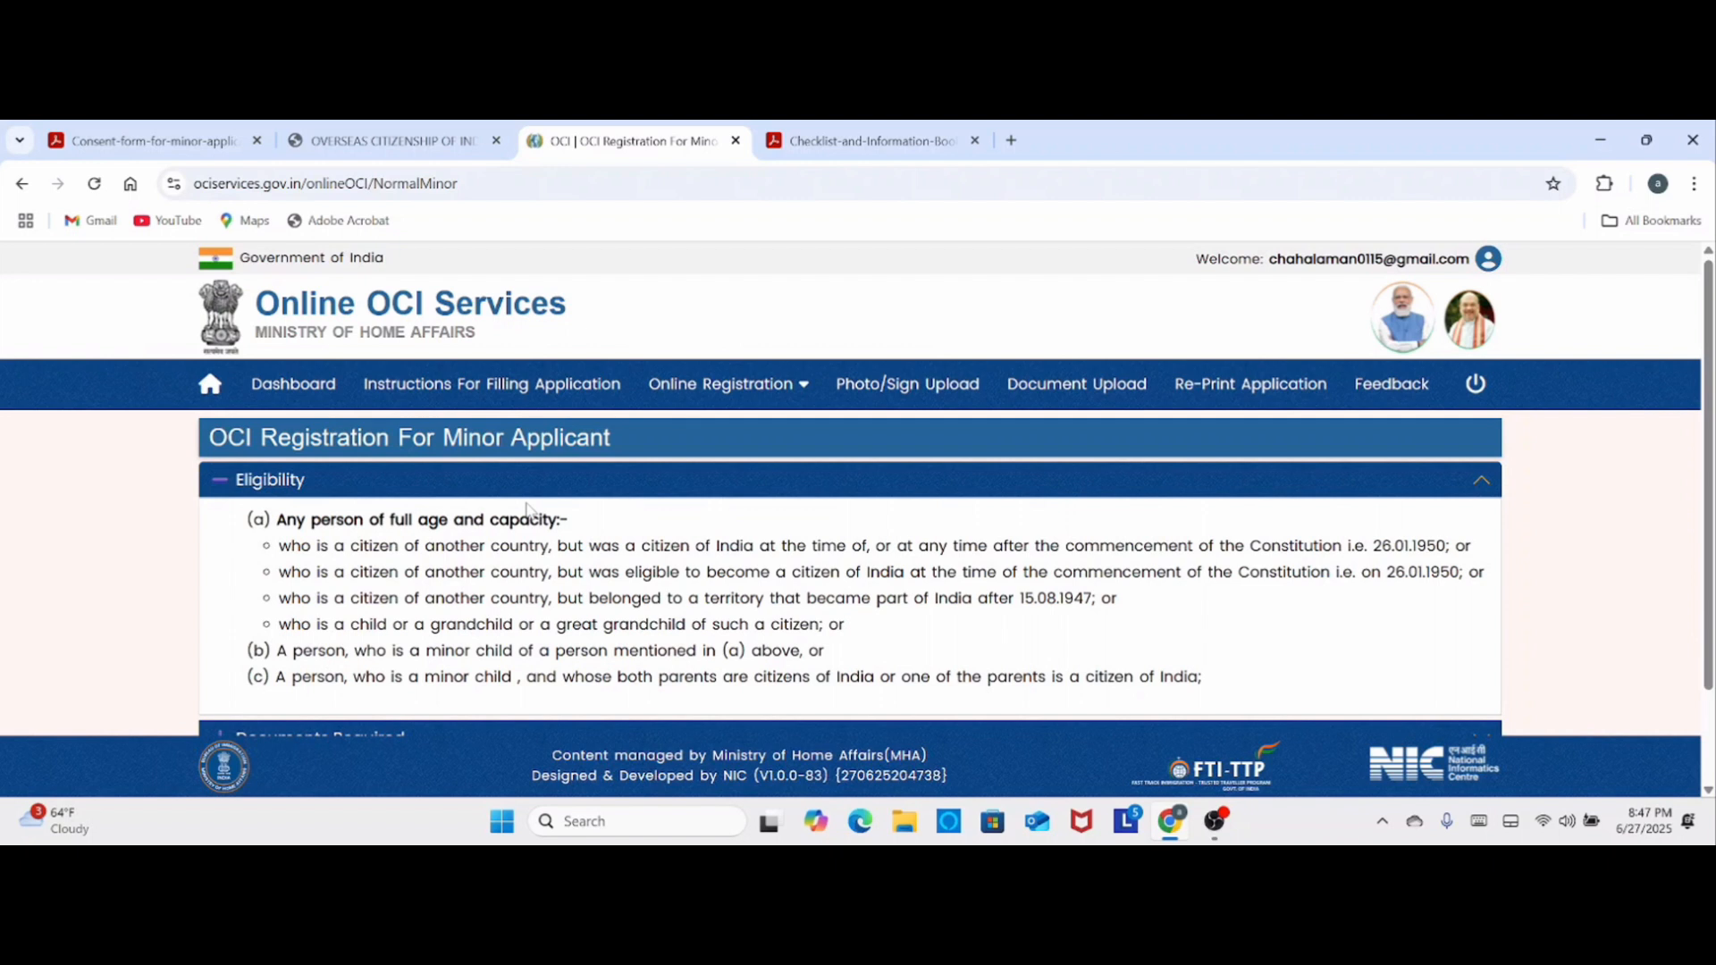
- Review the eligibility rules and required documents for a minor applicant, and start the online application
scroll(528, 509, "down", 1)
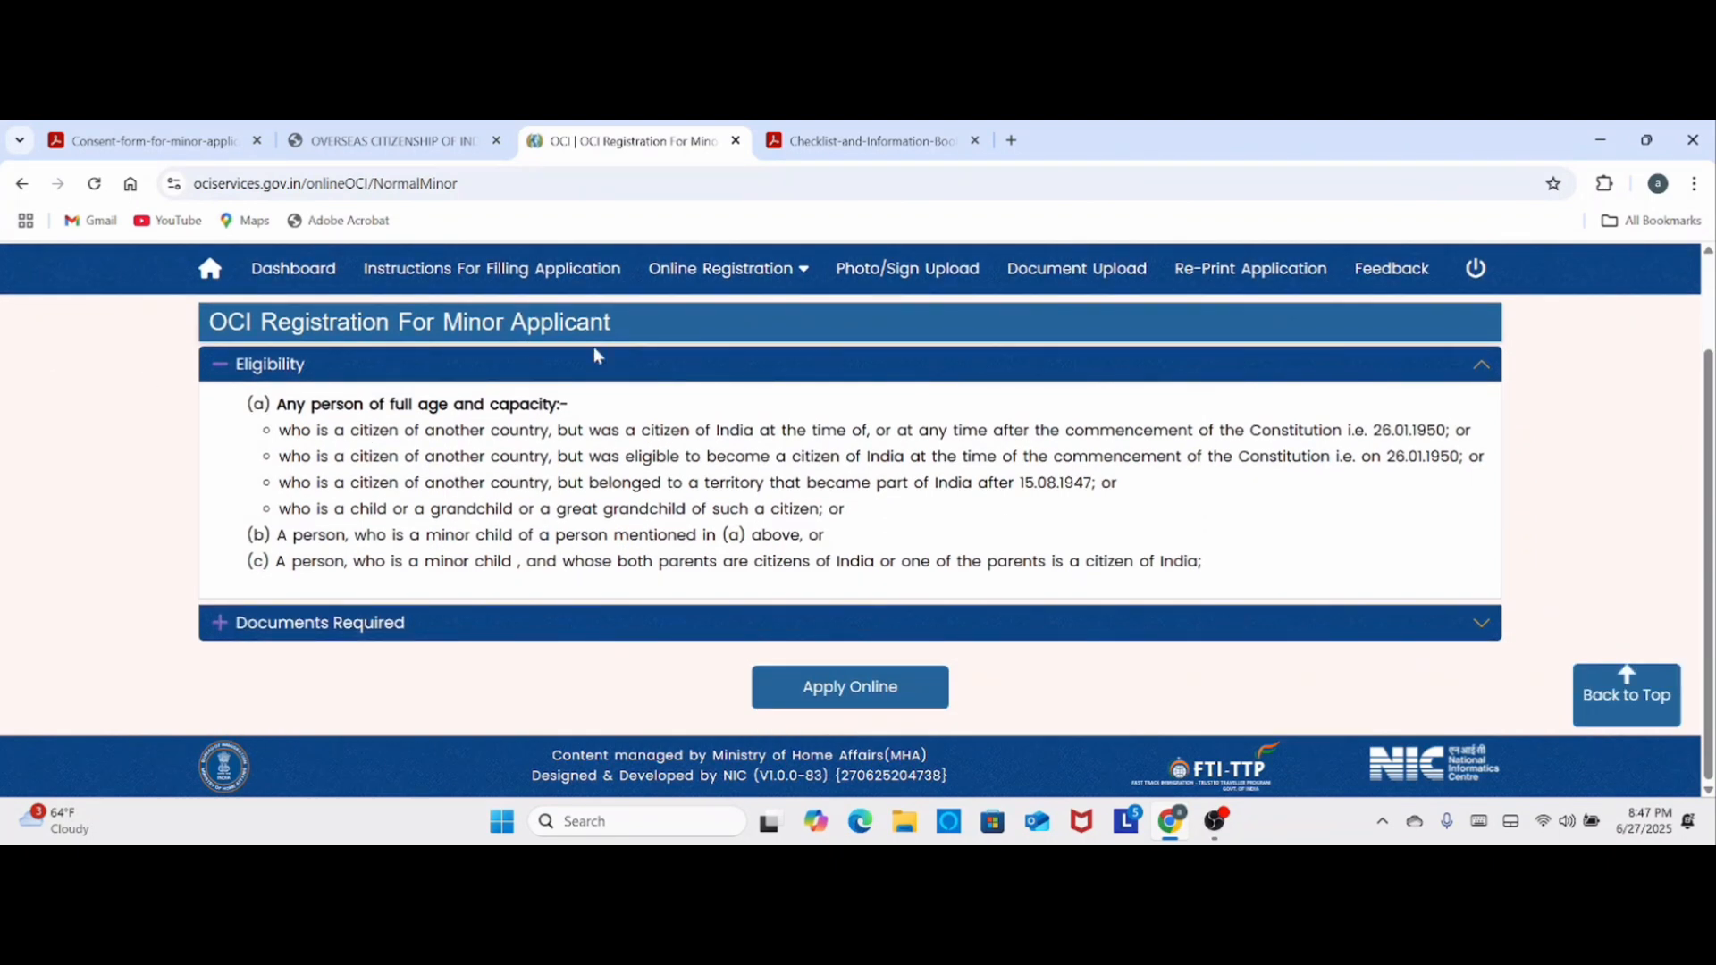
left_click(268, 626)
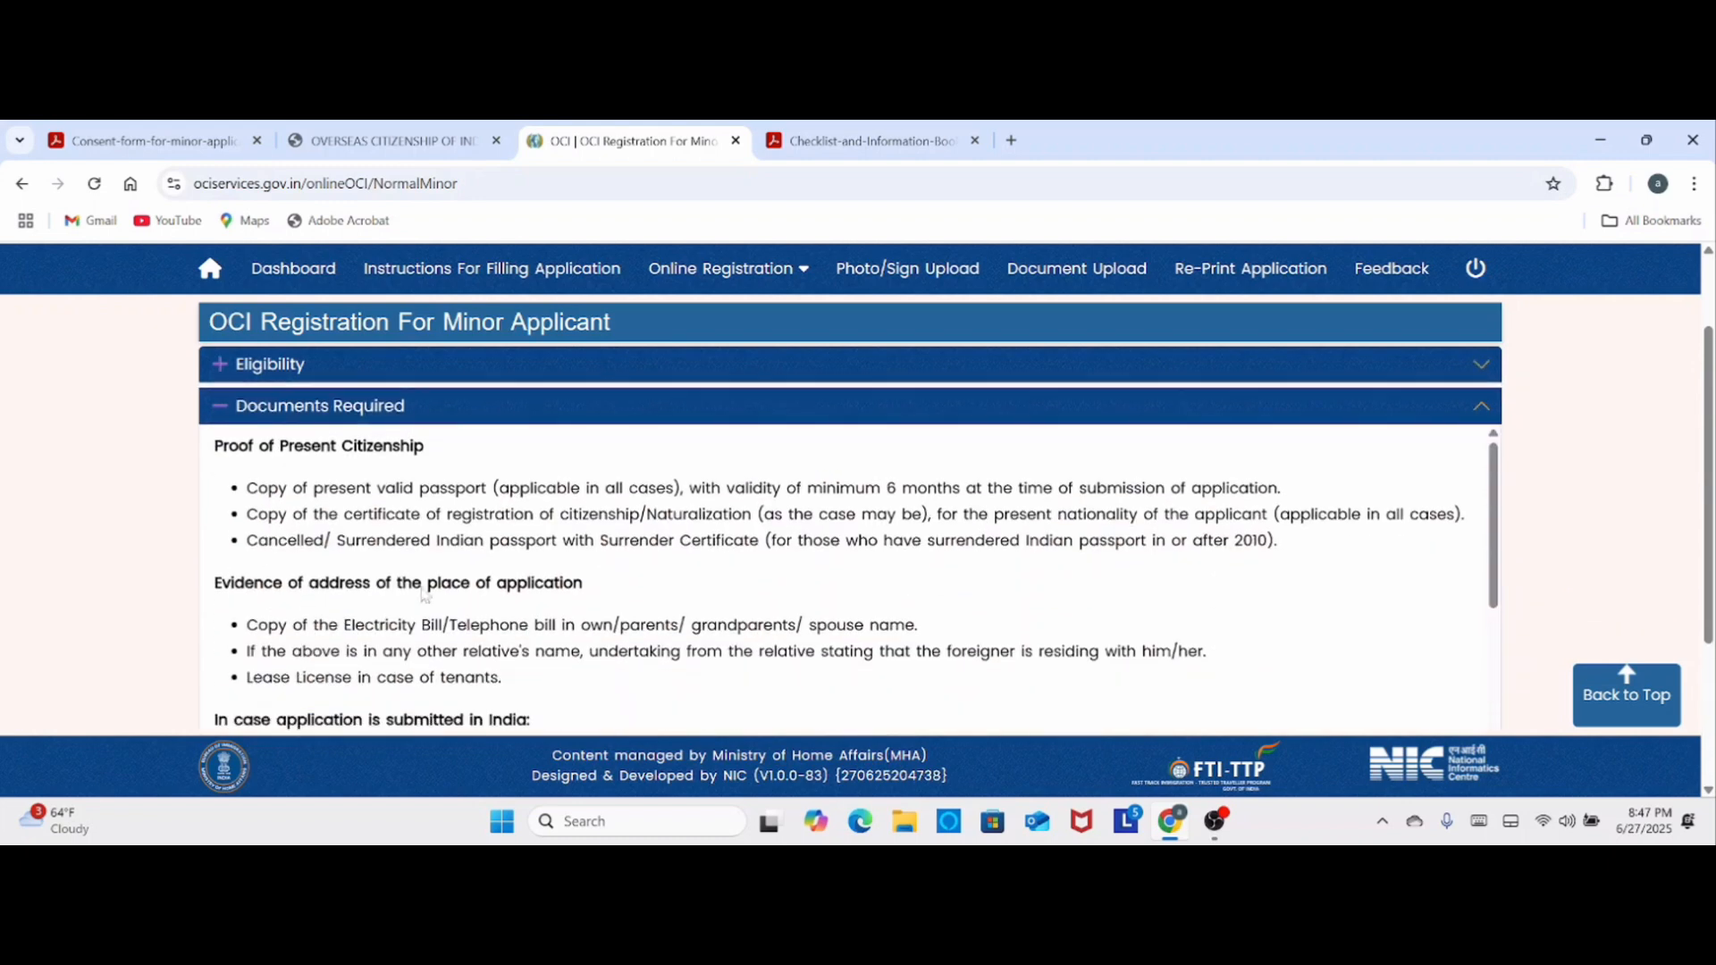
scroll(481, 465, "down", 8)
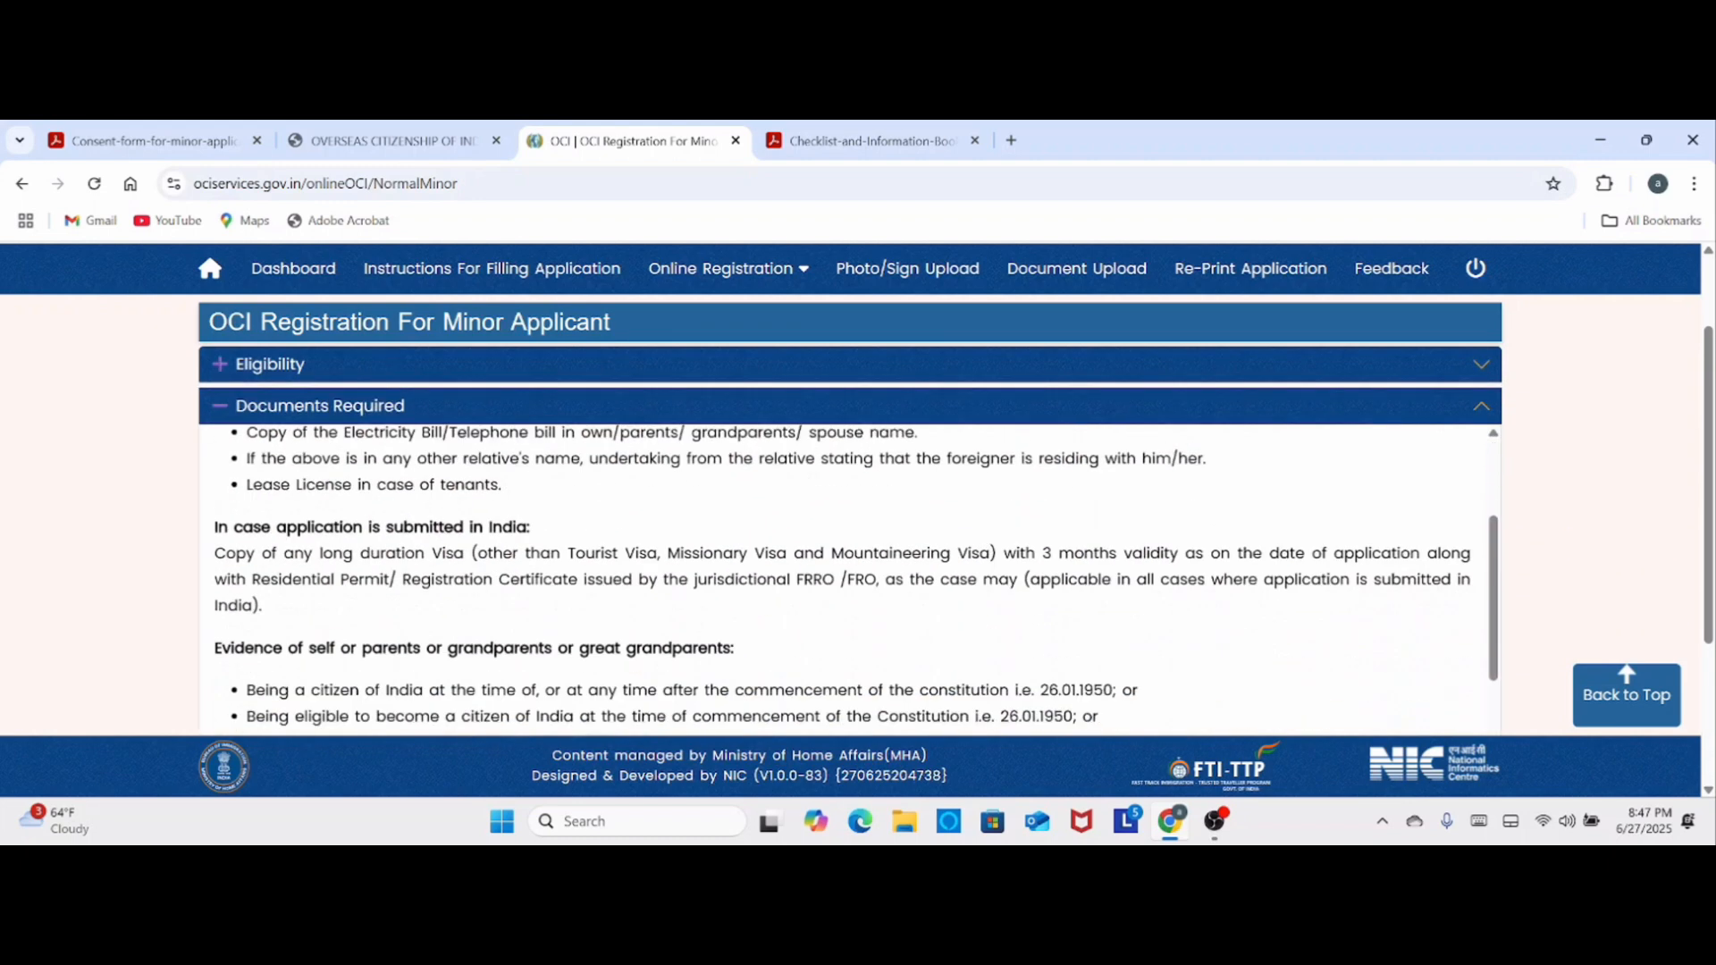
scroll(820, 539, "down", 3)
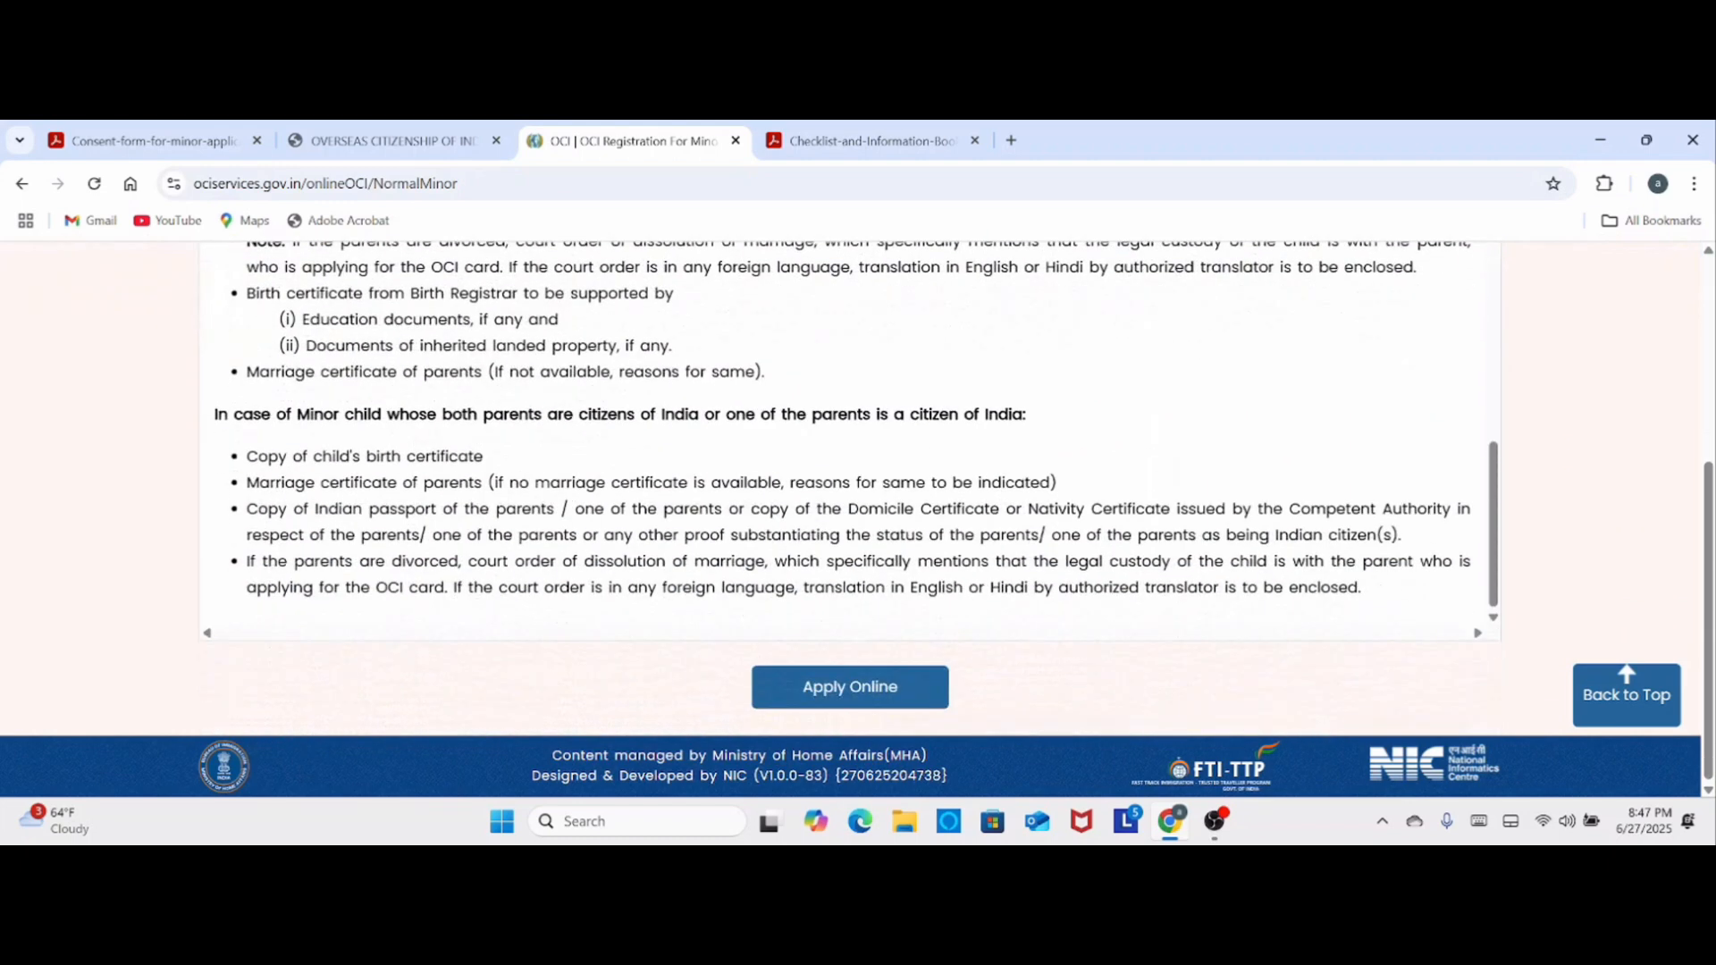
left_click(840, 697)
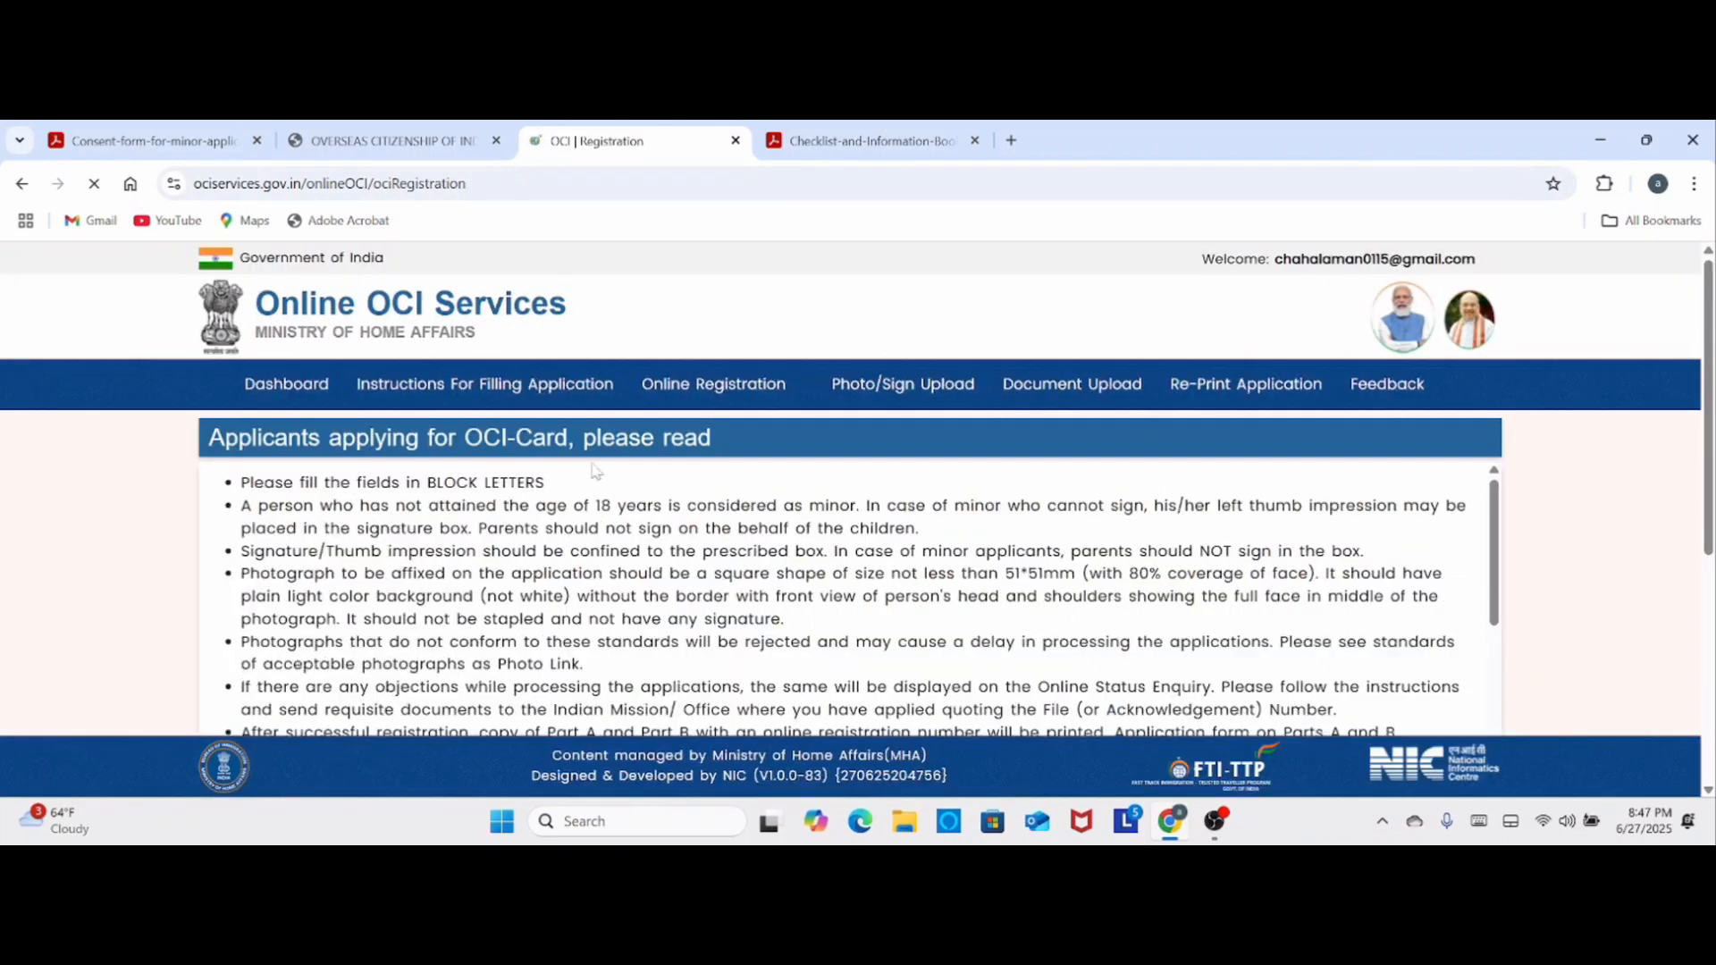
- Read through the OCI card instructions, confirm having read them, and proceed to OCI registration
scroll(649, 485, "down", 15)
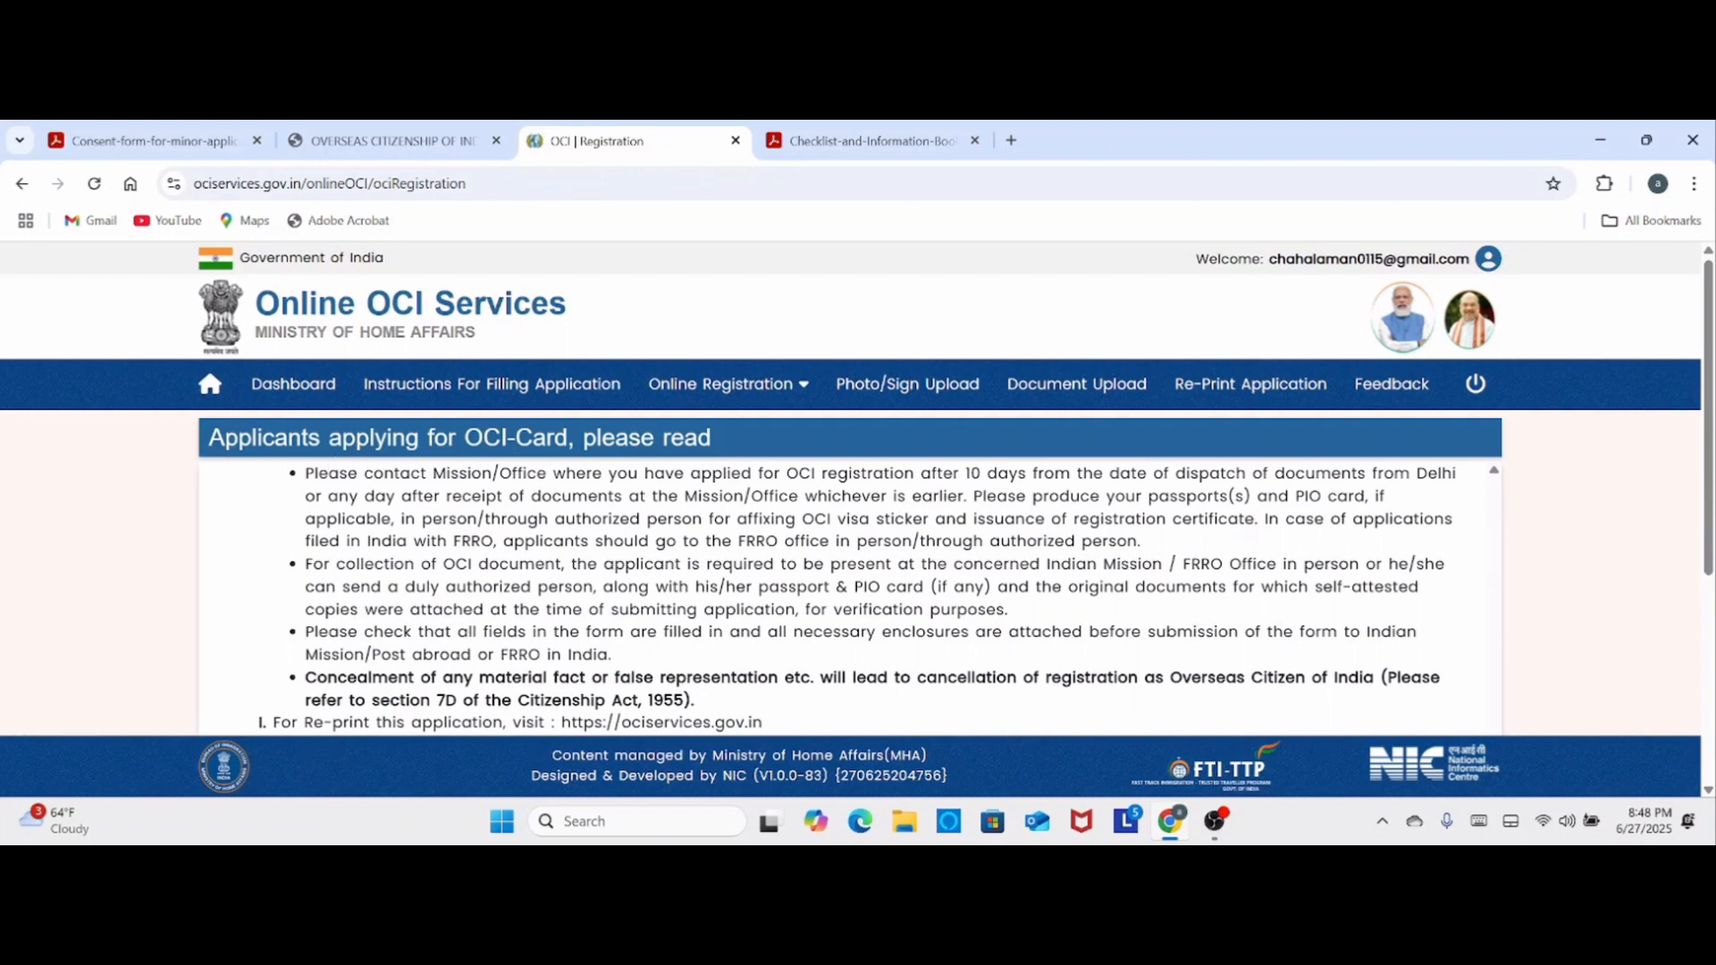
scroll(323, 724, "down", 4)
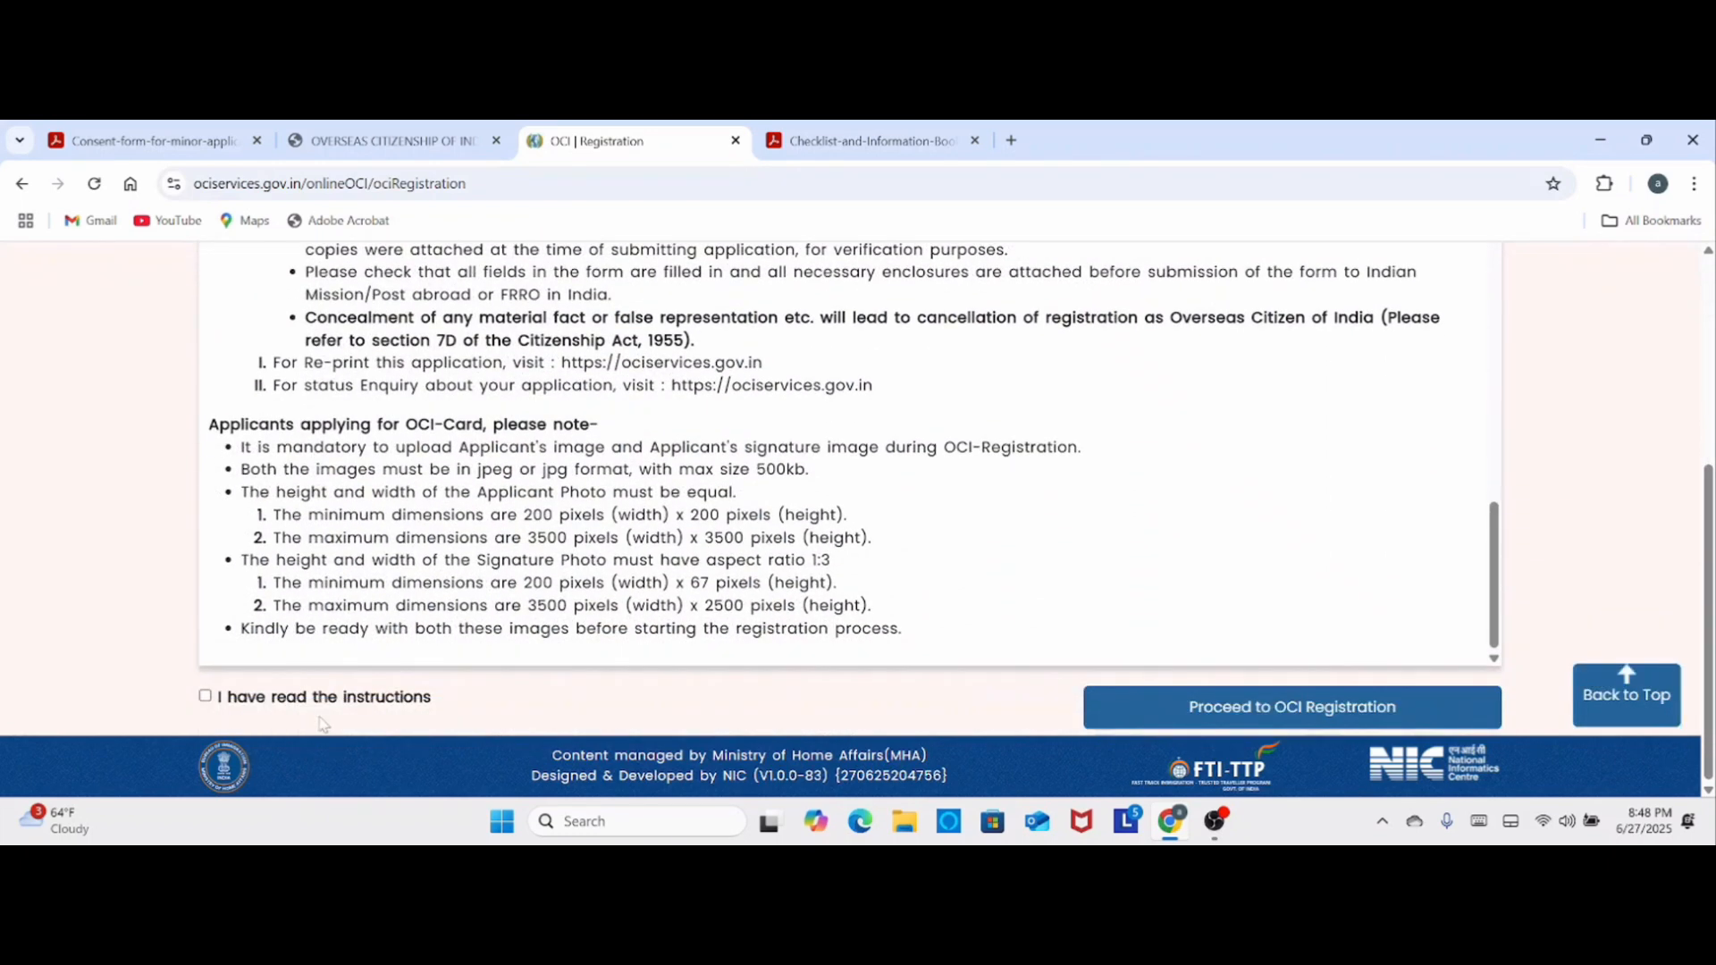
left_click(207, 699)
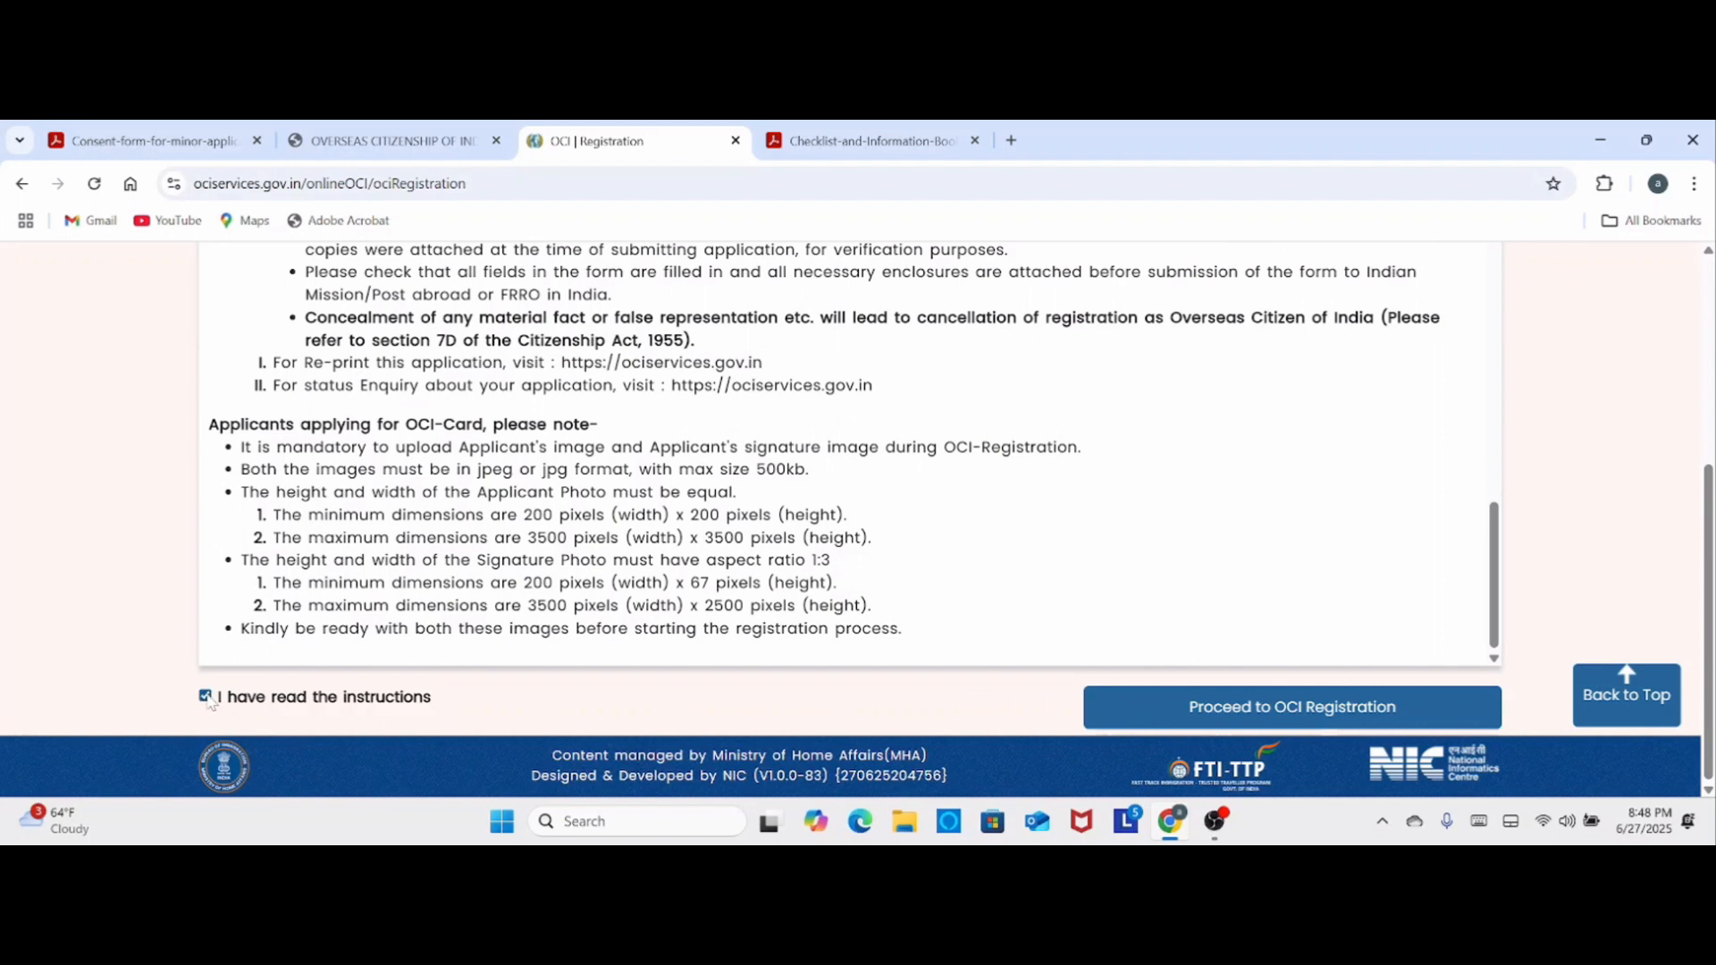
left_click(1243, 711)
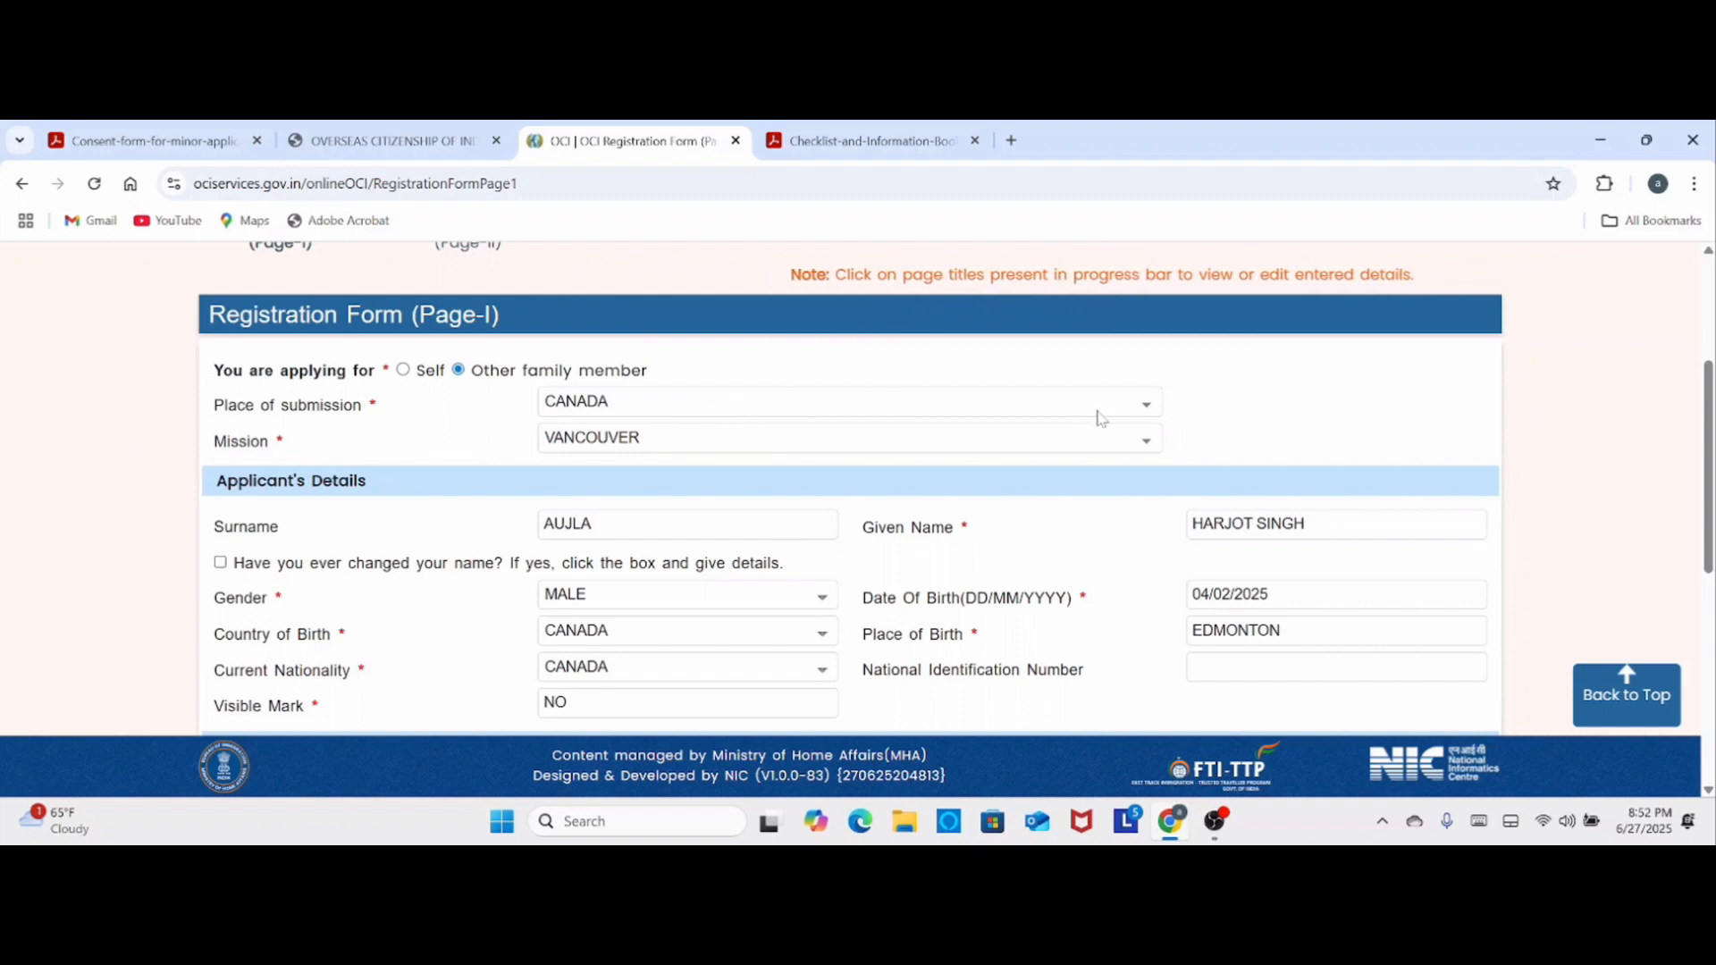
- Look over the available choices for Place of submission and Mission on Registration Form Page-I, keeping the current selections
left_click(1150, 405)
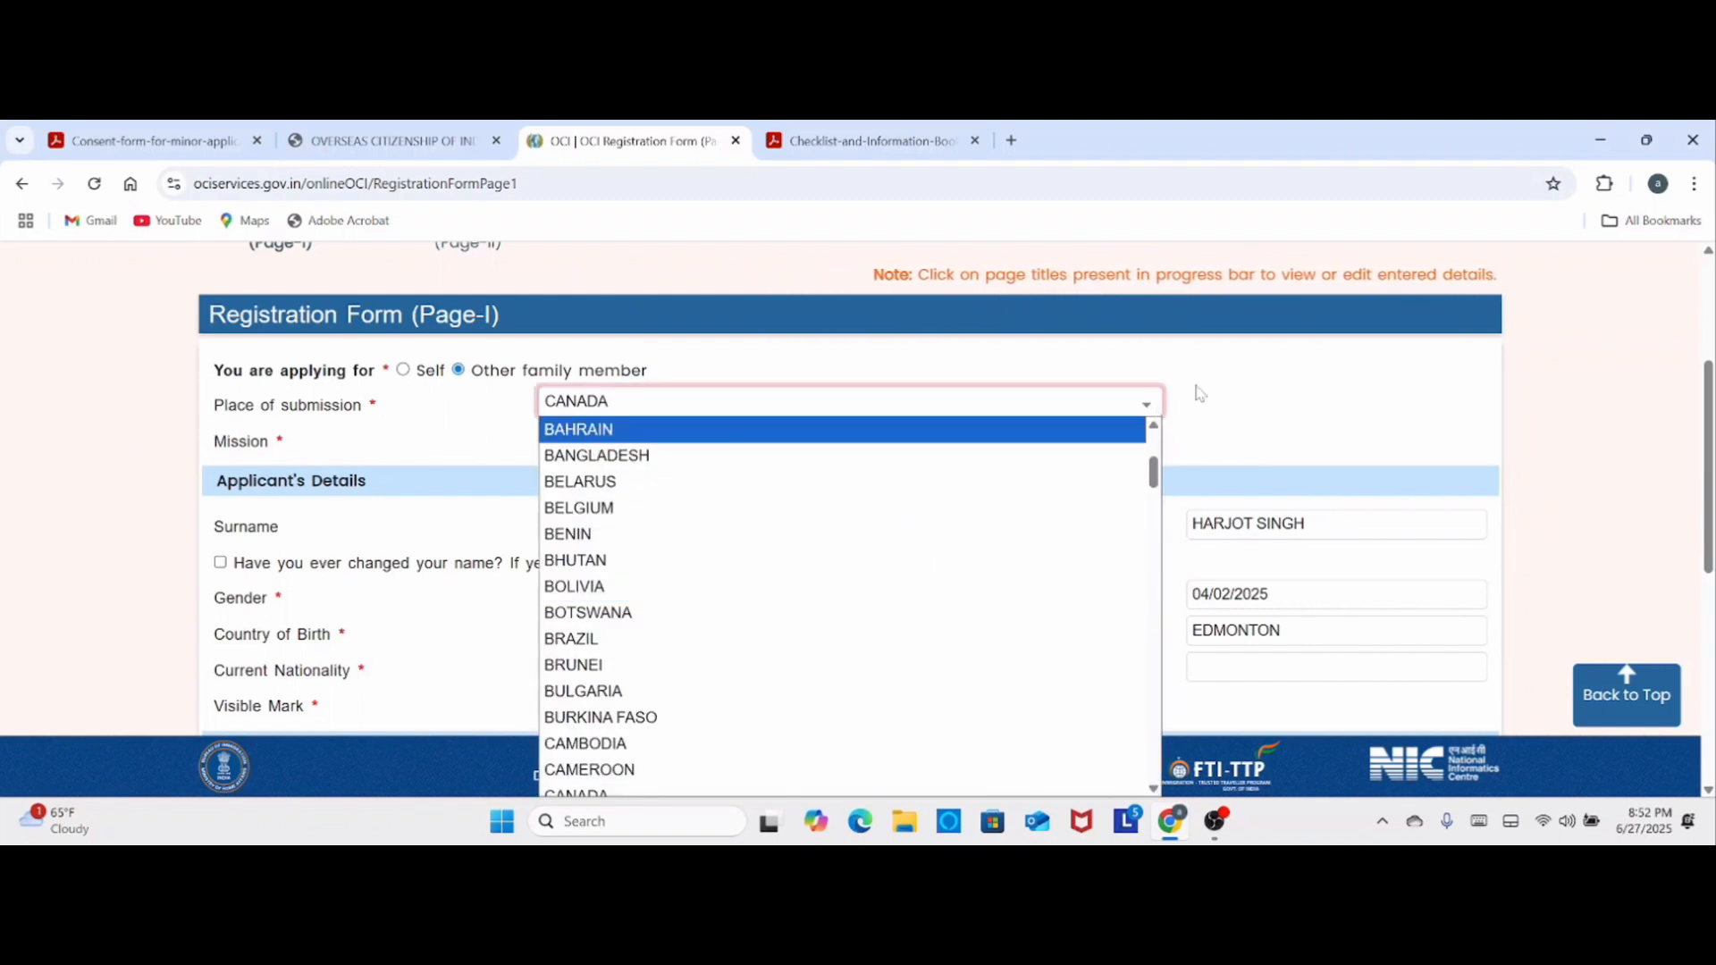
left_click(1223, 387)
left_click(1223, 387)
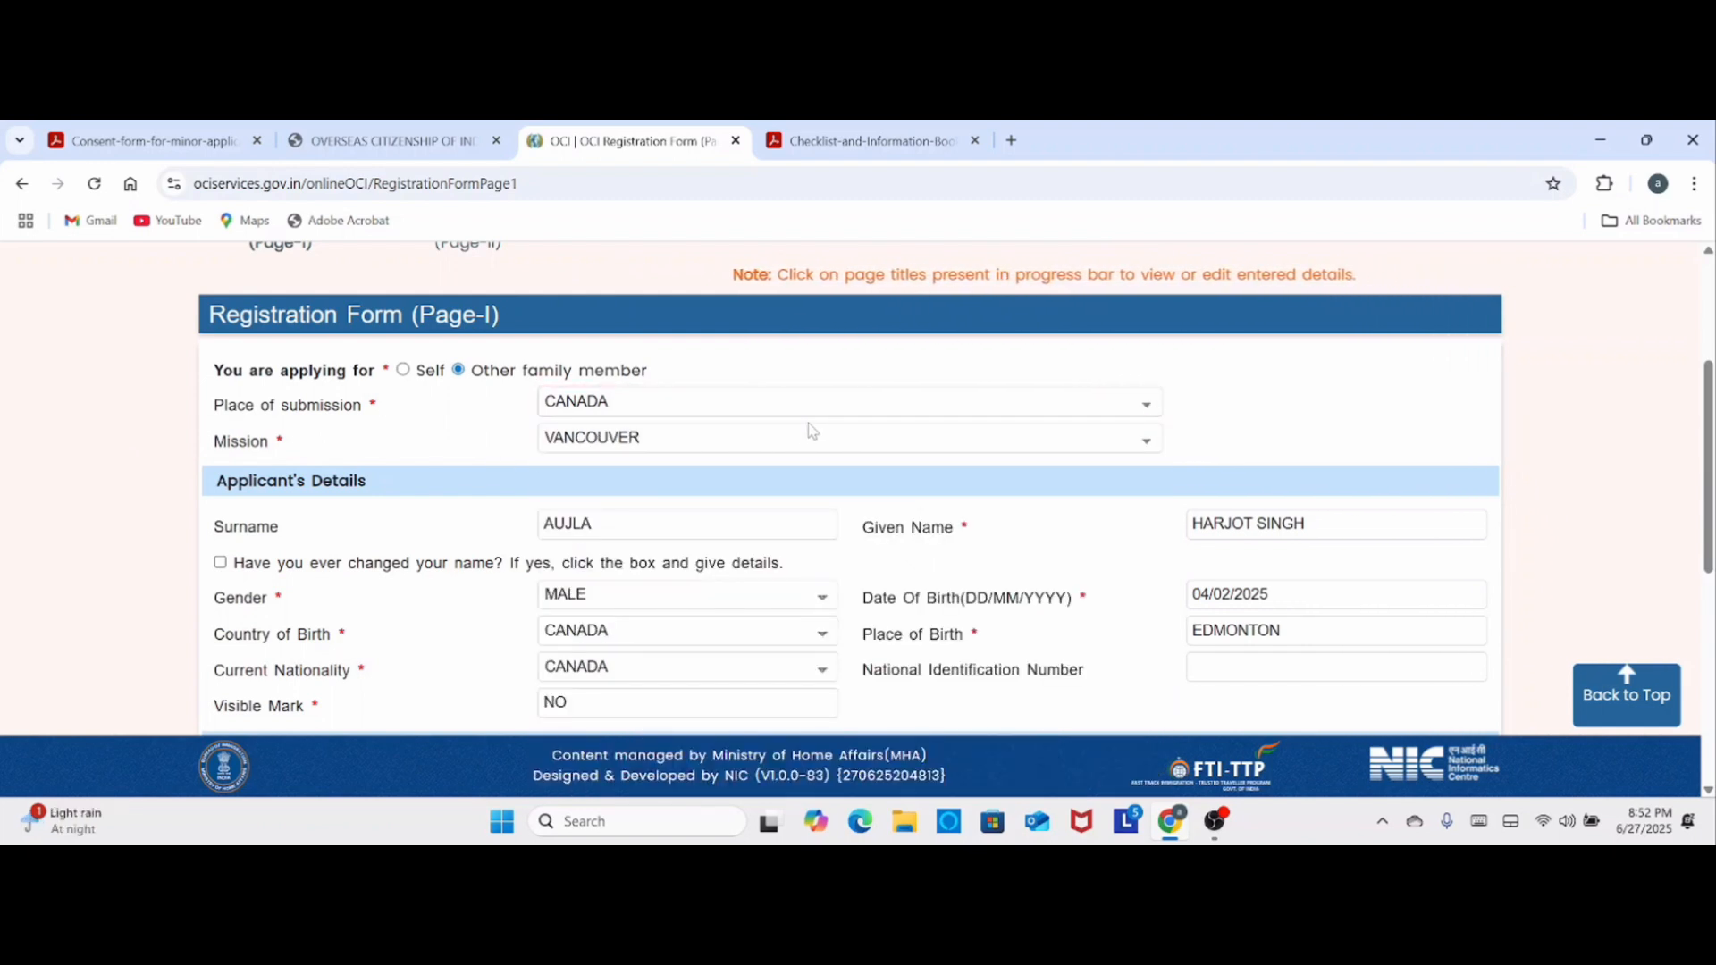
left_click(940, 441)
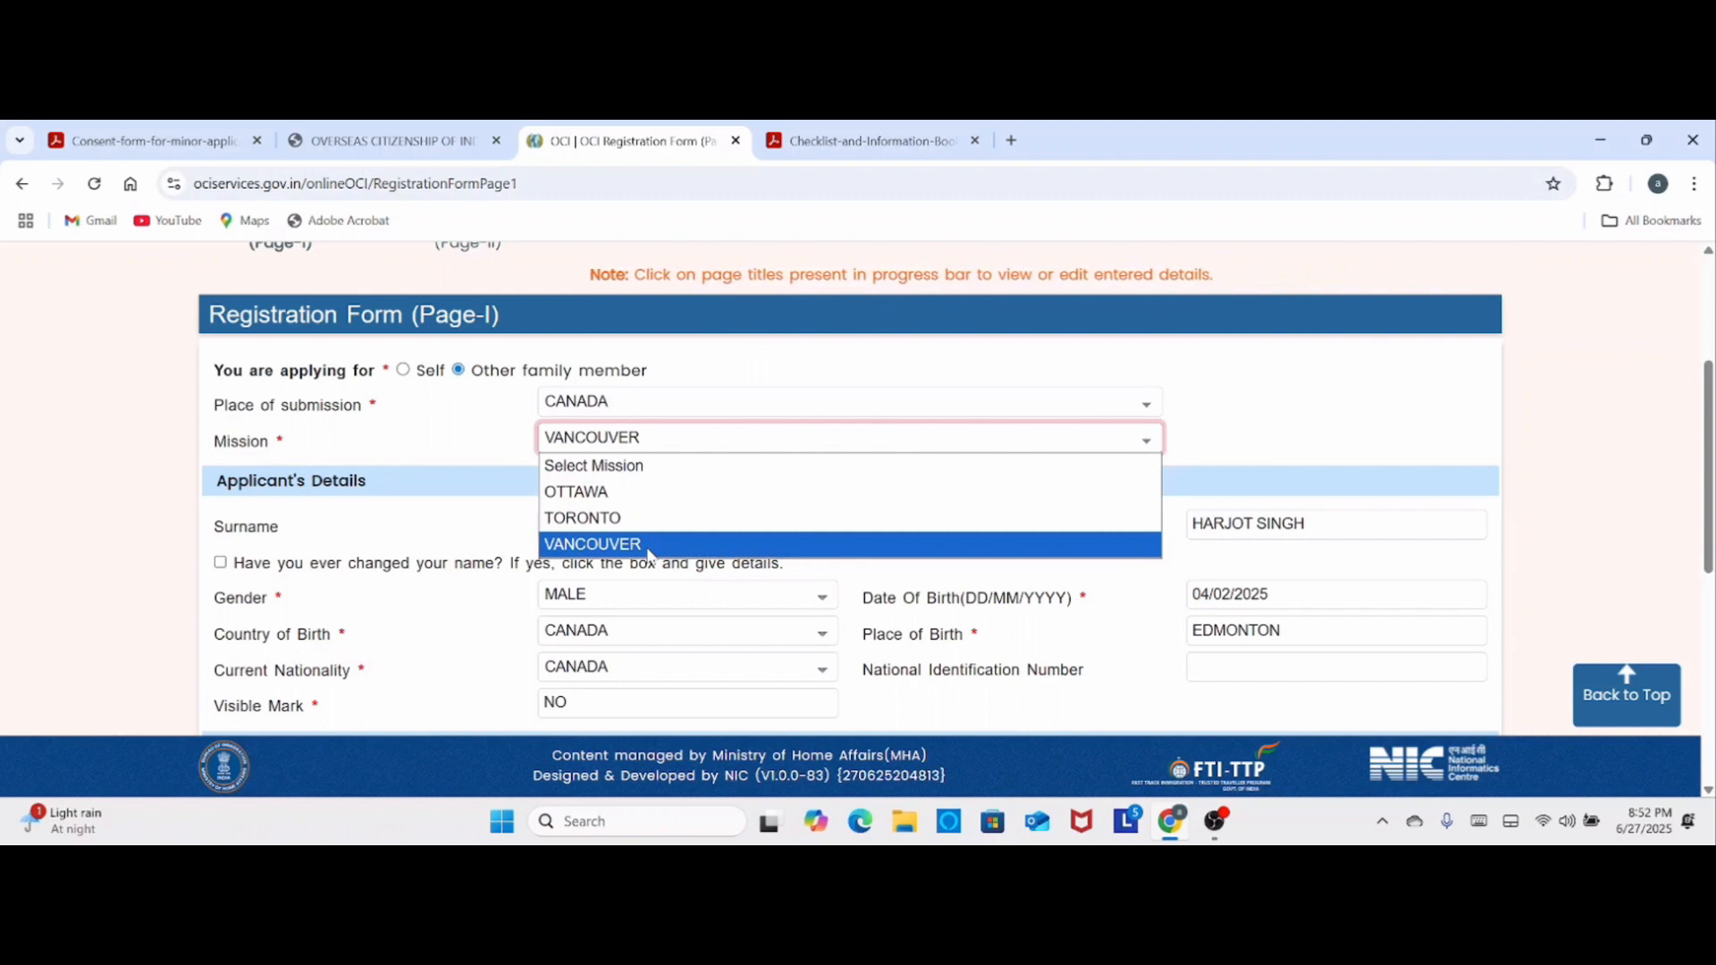
left_click(1198, 433)
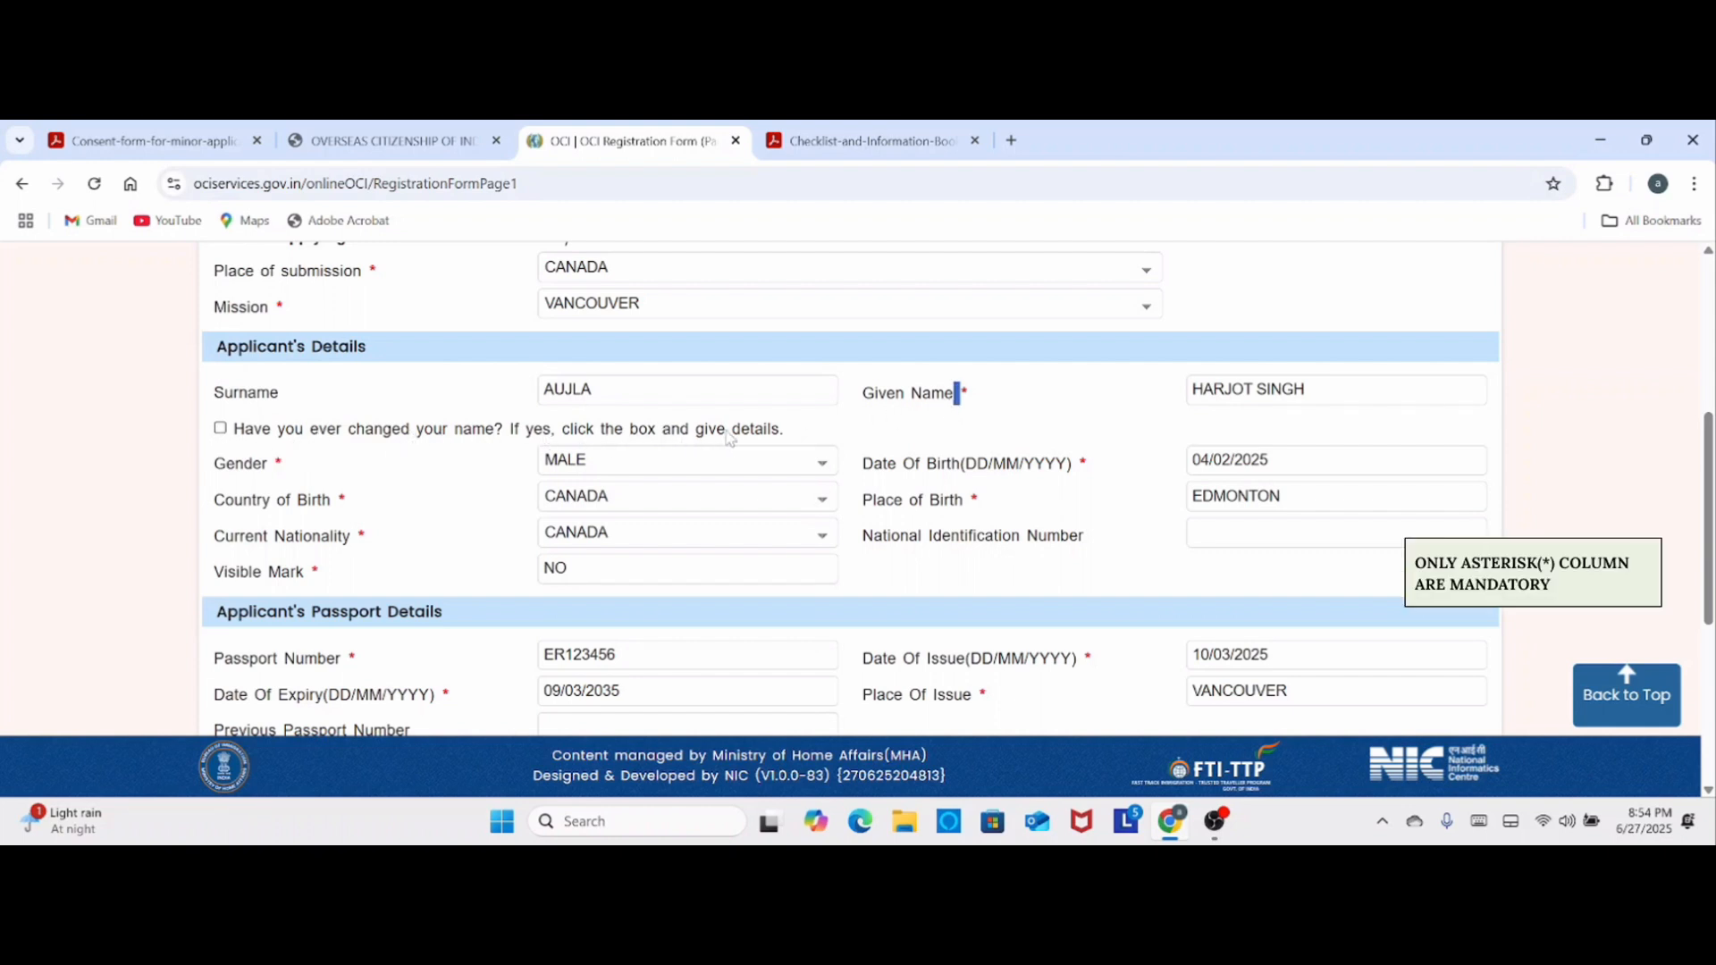
- In Applicant's Details, view the previous-name fields and the Gender and Country of Birth choices without changing the entries
left_click(220, 429)
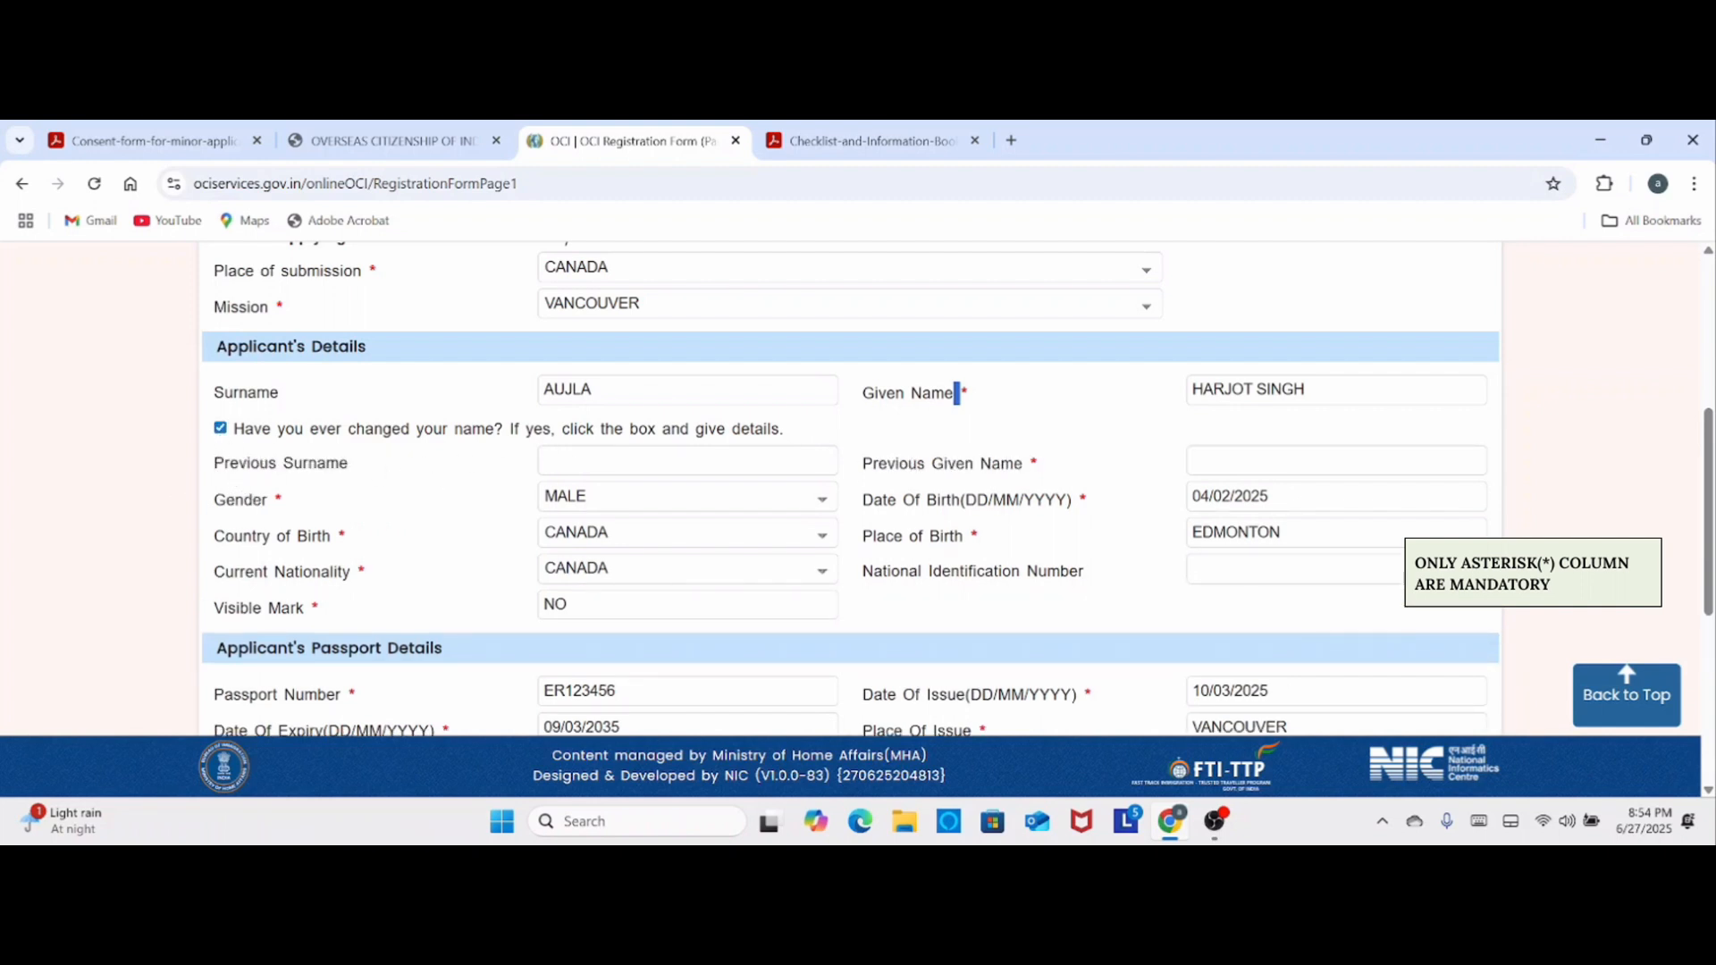
left_click(221, 429)
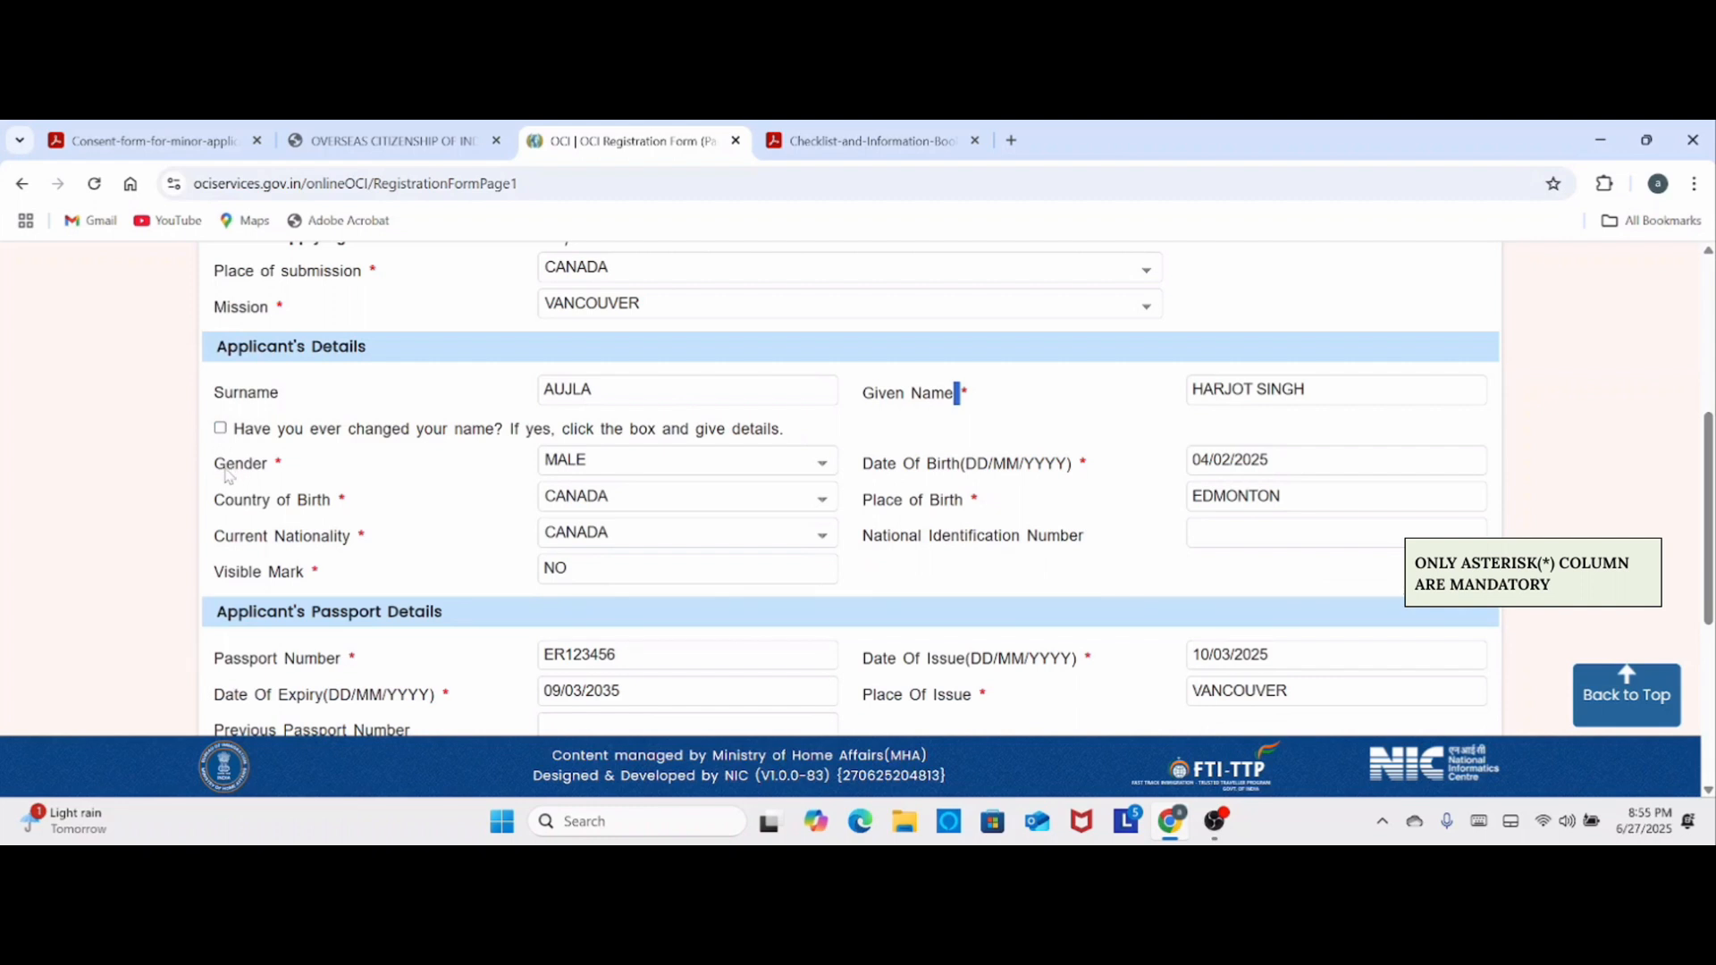
left_click(823, 463)
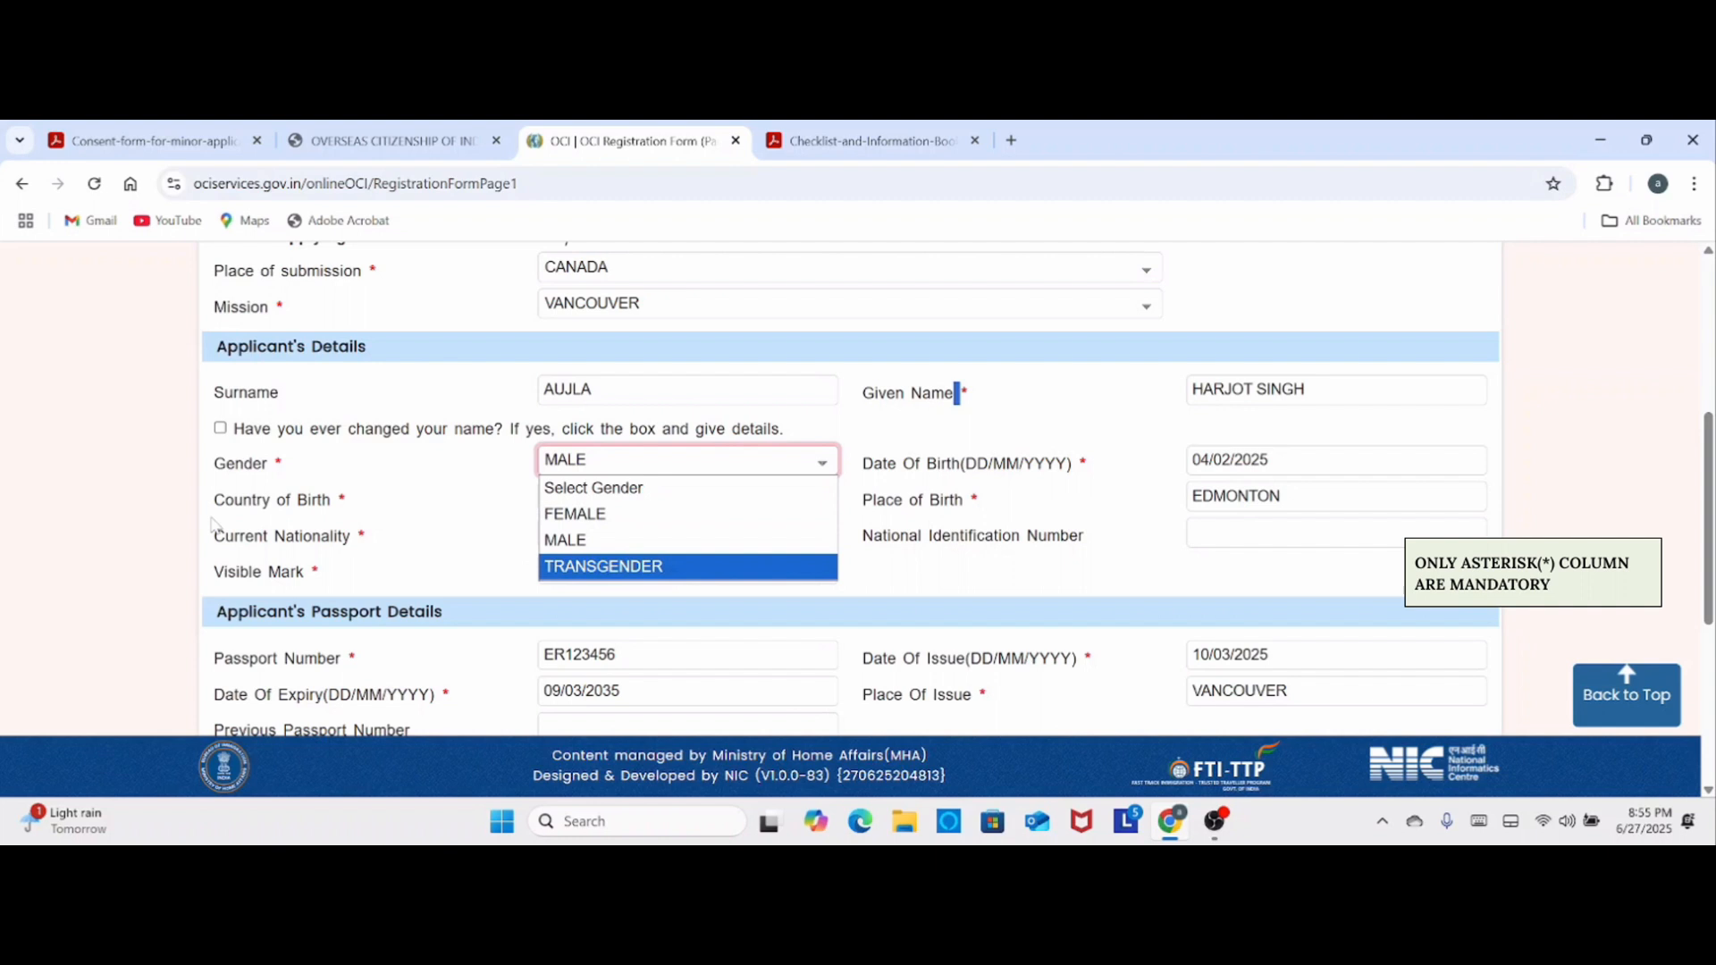
left_click(397, 507)
left_click(827, 511)
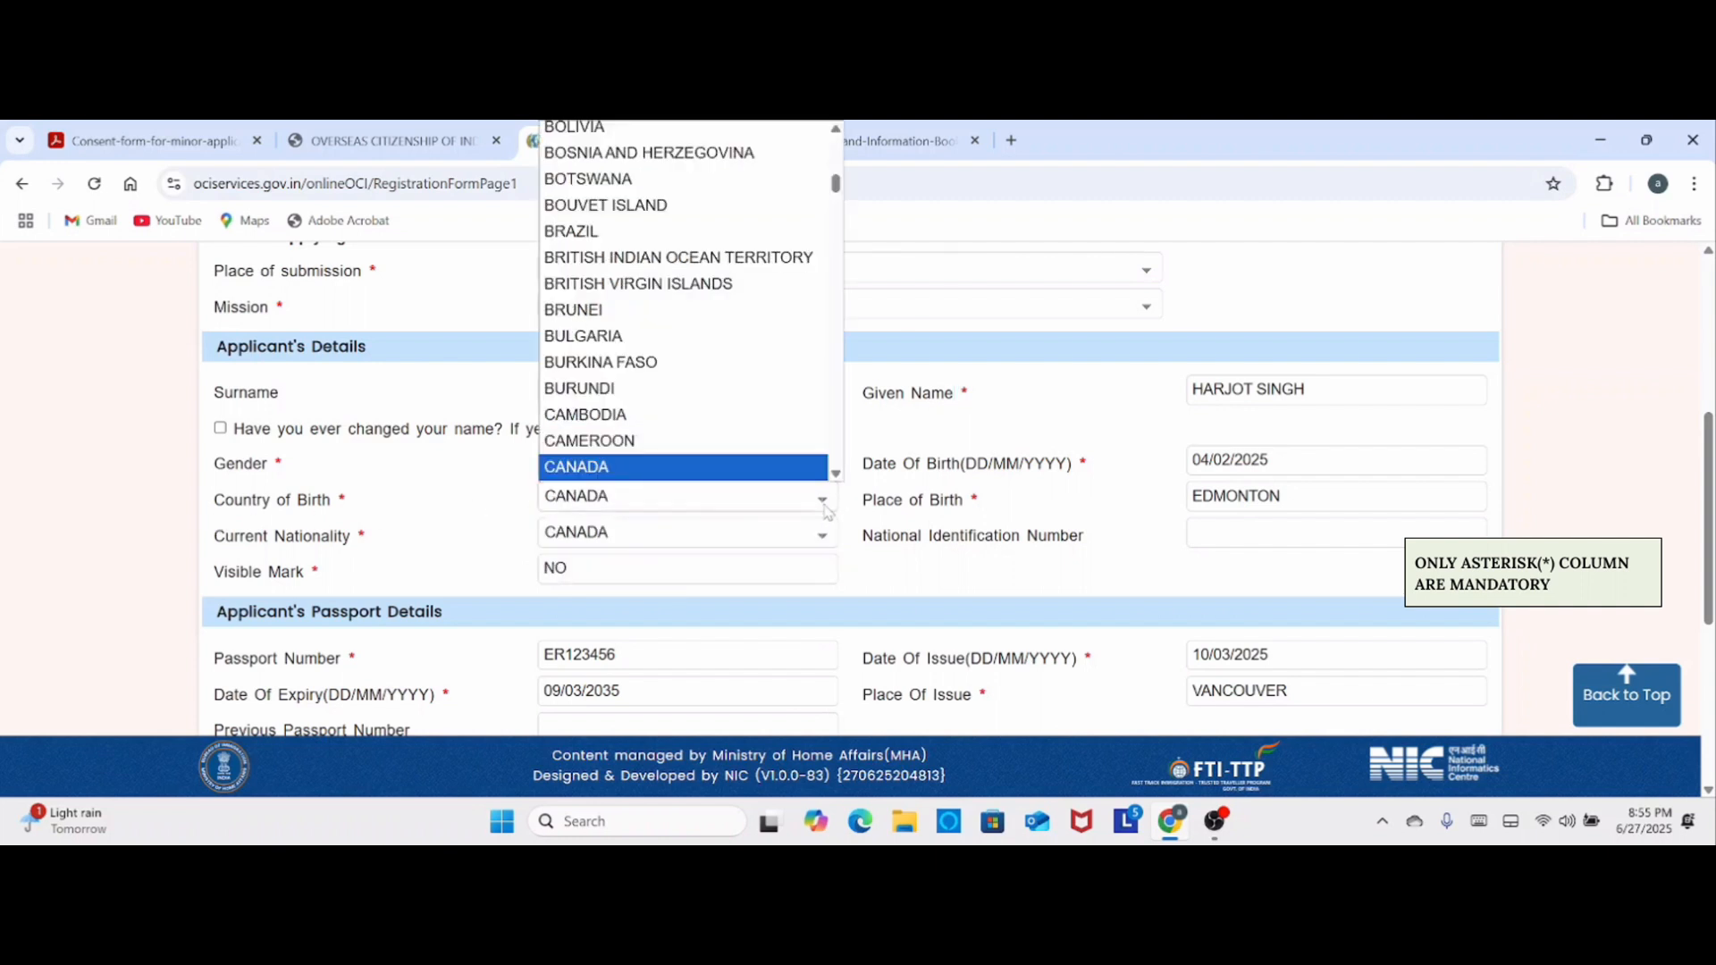
left_click(916, 516)
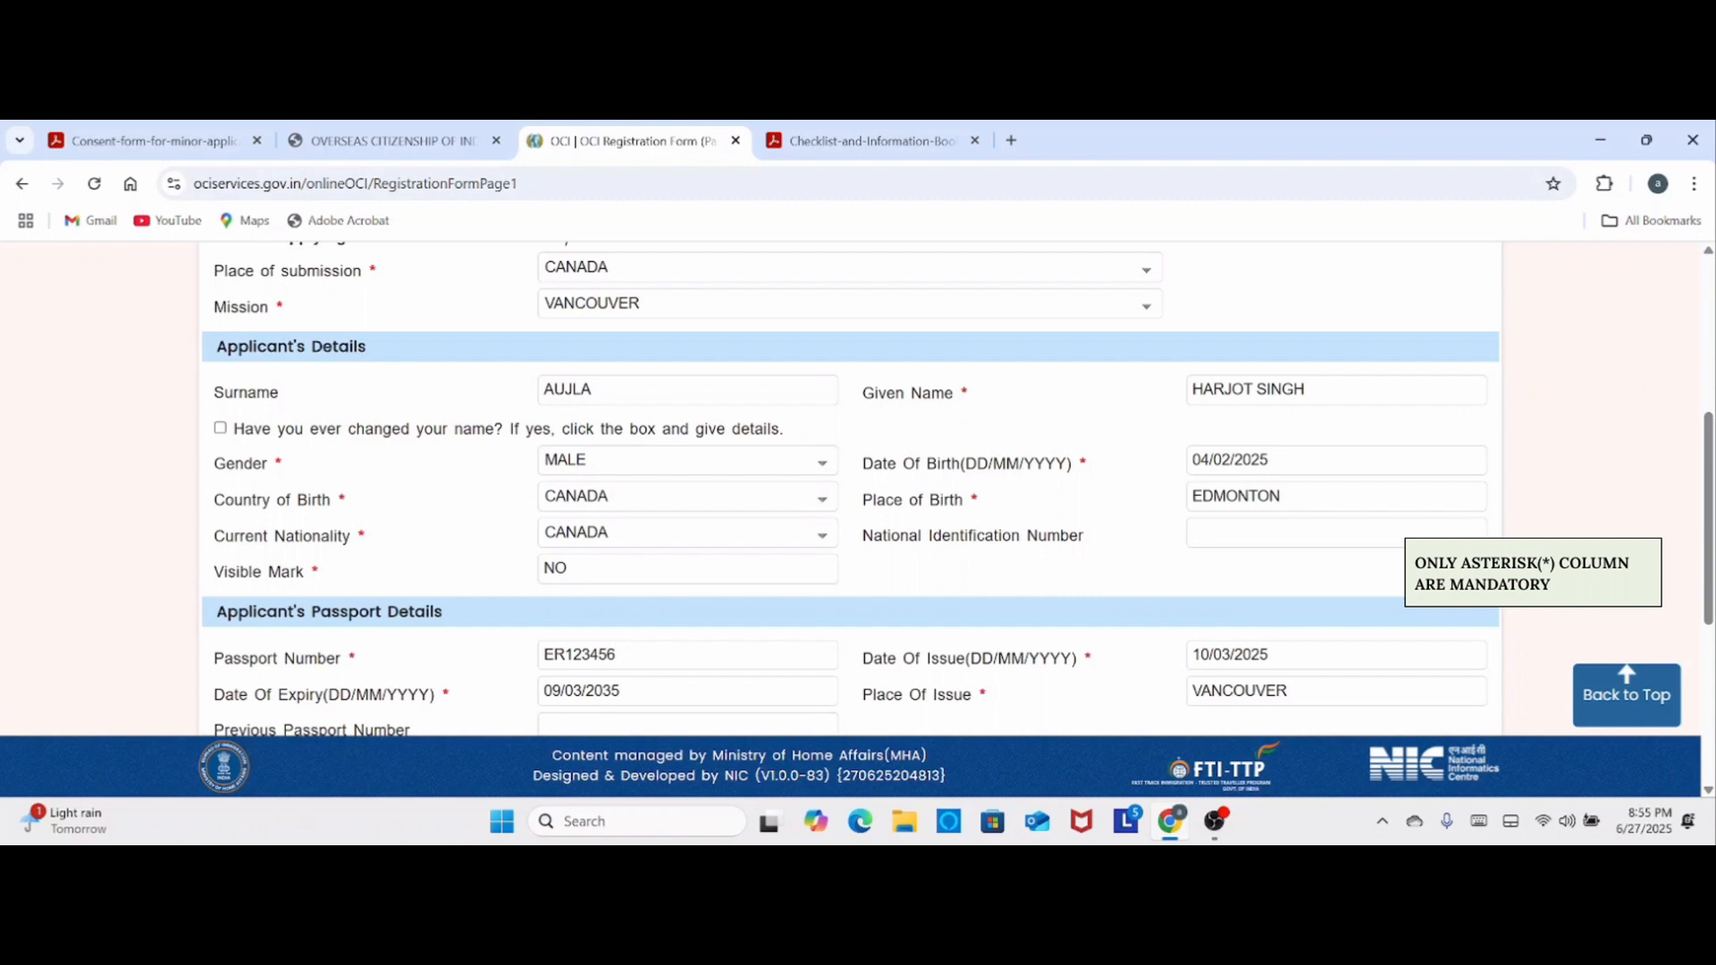
- Review the applicant's passport and family details, including the choices for the father's profession and the mother's nationality and profession
scroll(260, 403, "down", 3)
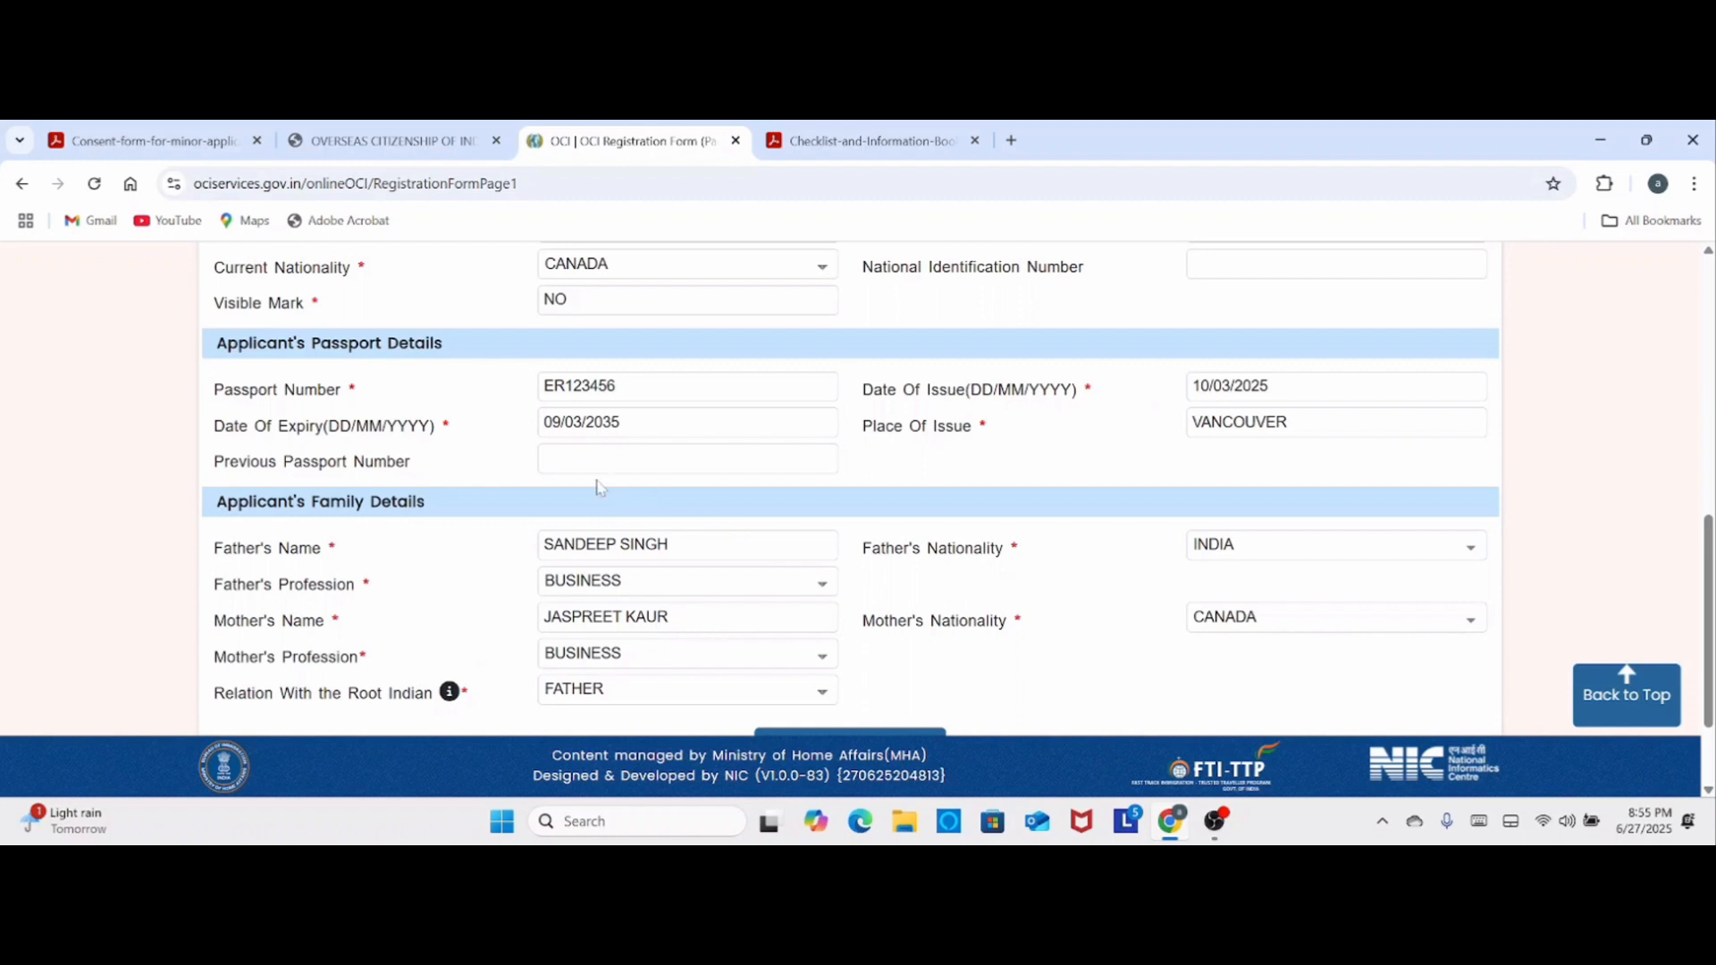
scroll(904, 457, "down", 3)
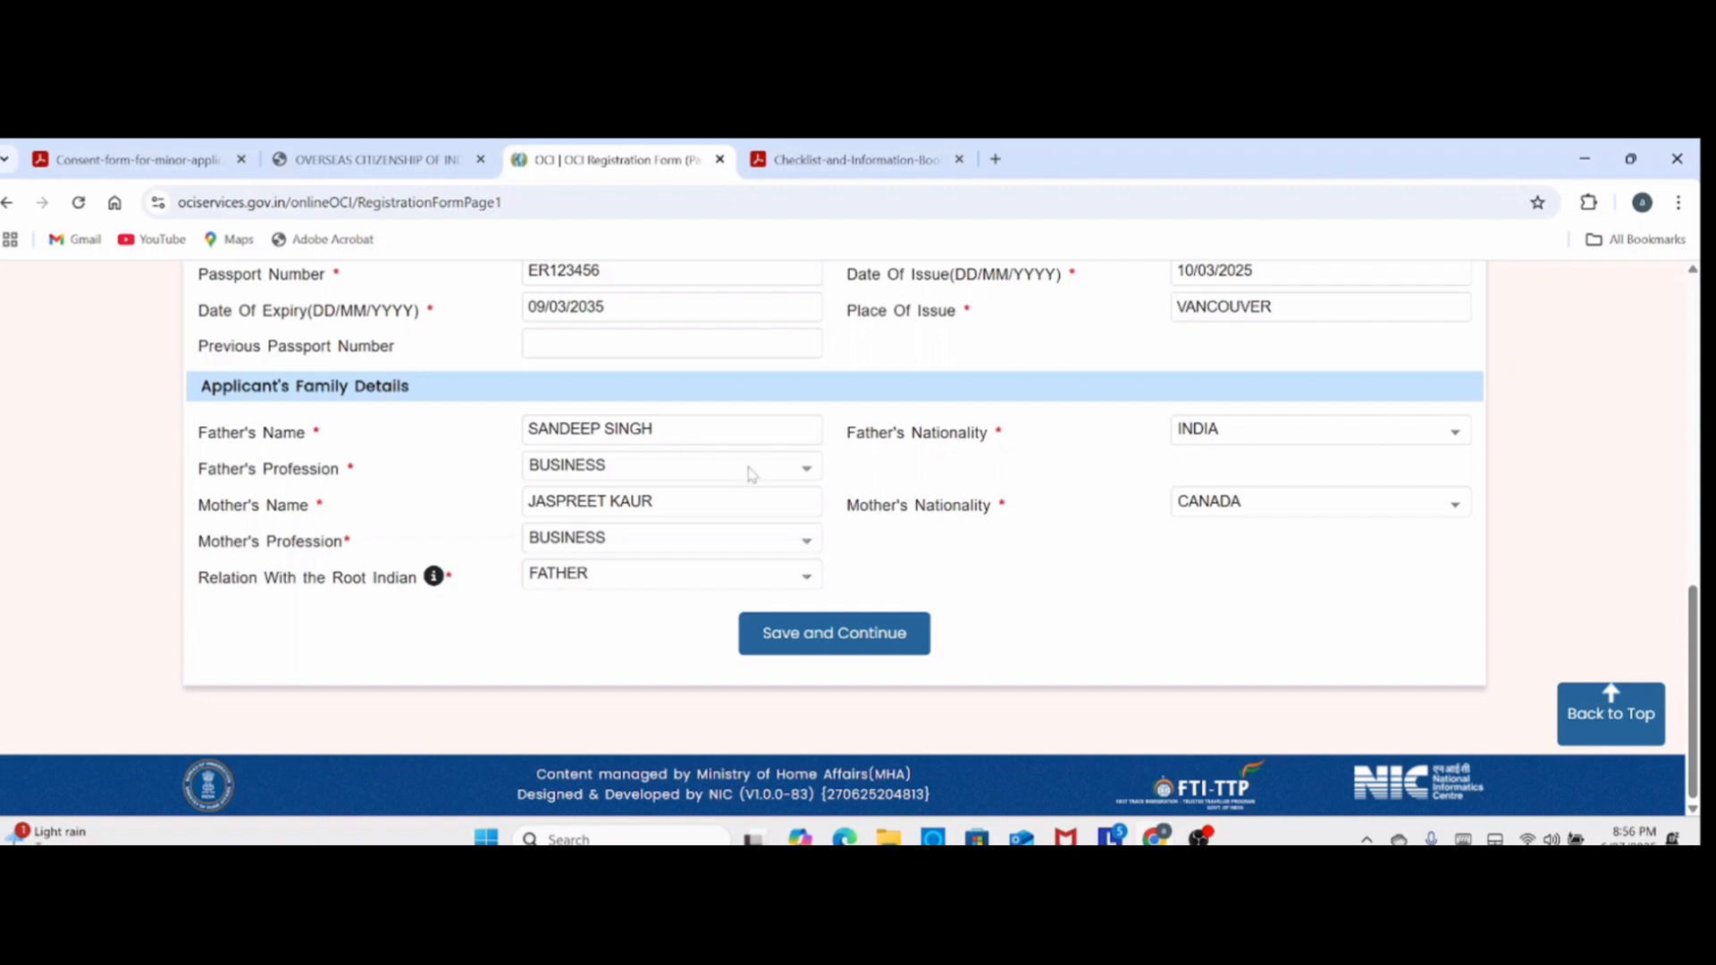
left_click(806, 470)
left_click(946, 566)
left_click(1393, 510)
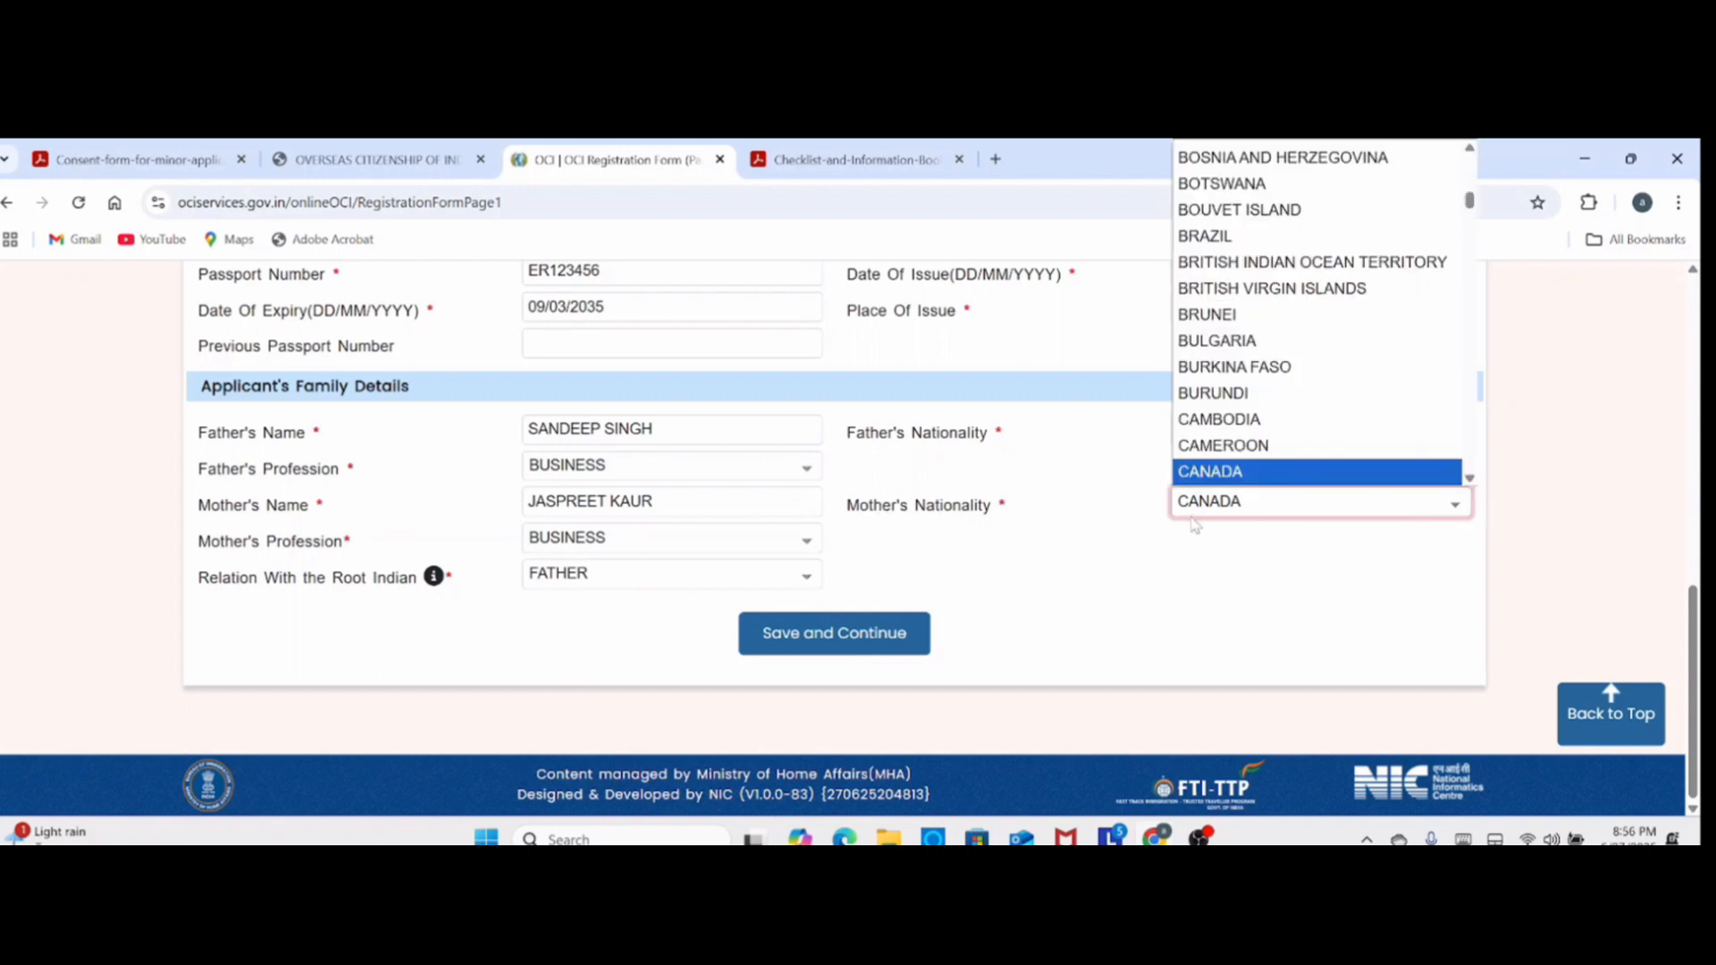
left_click(1272, 510)
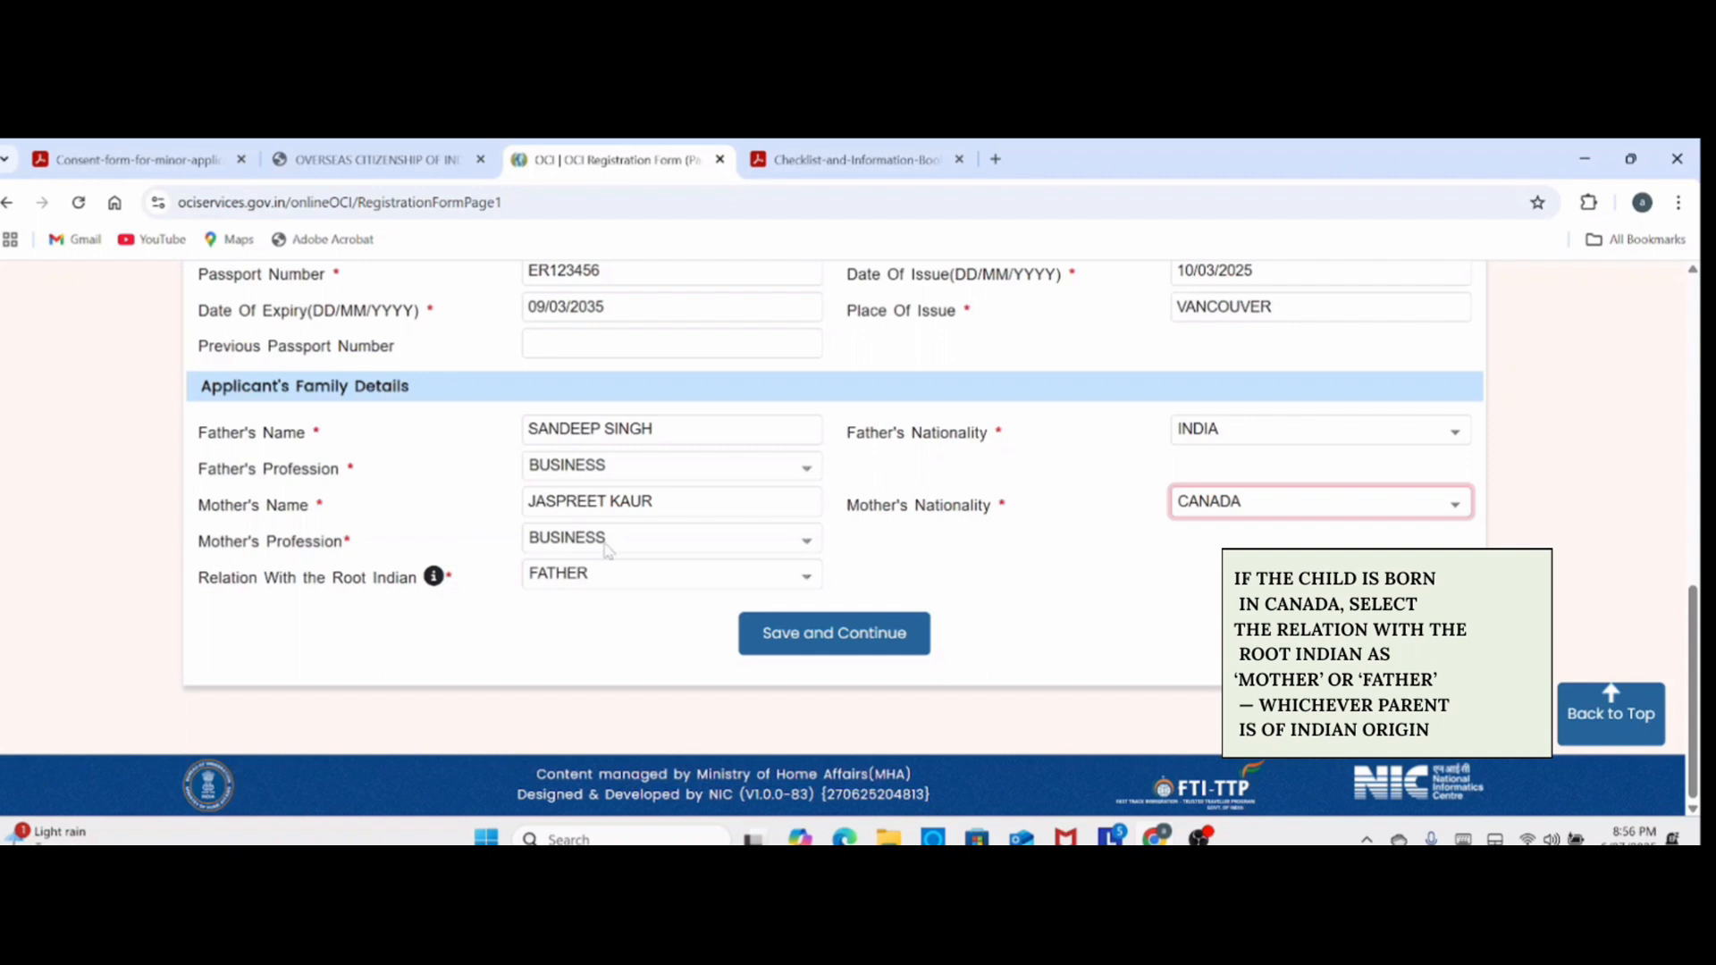
left_click(806, 546)
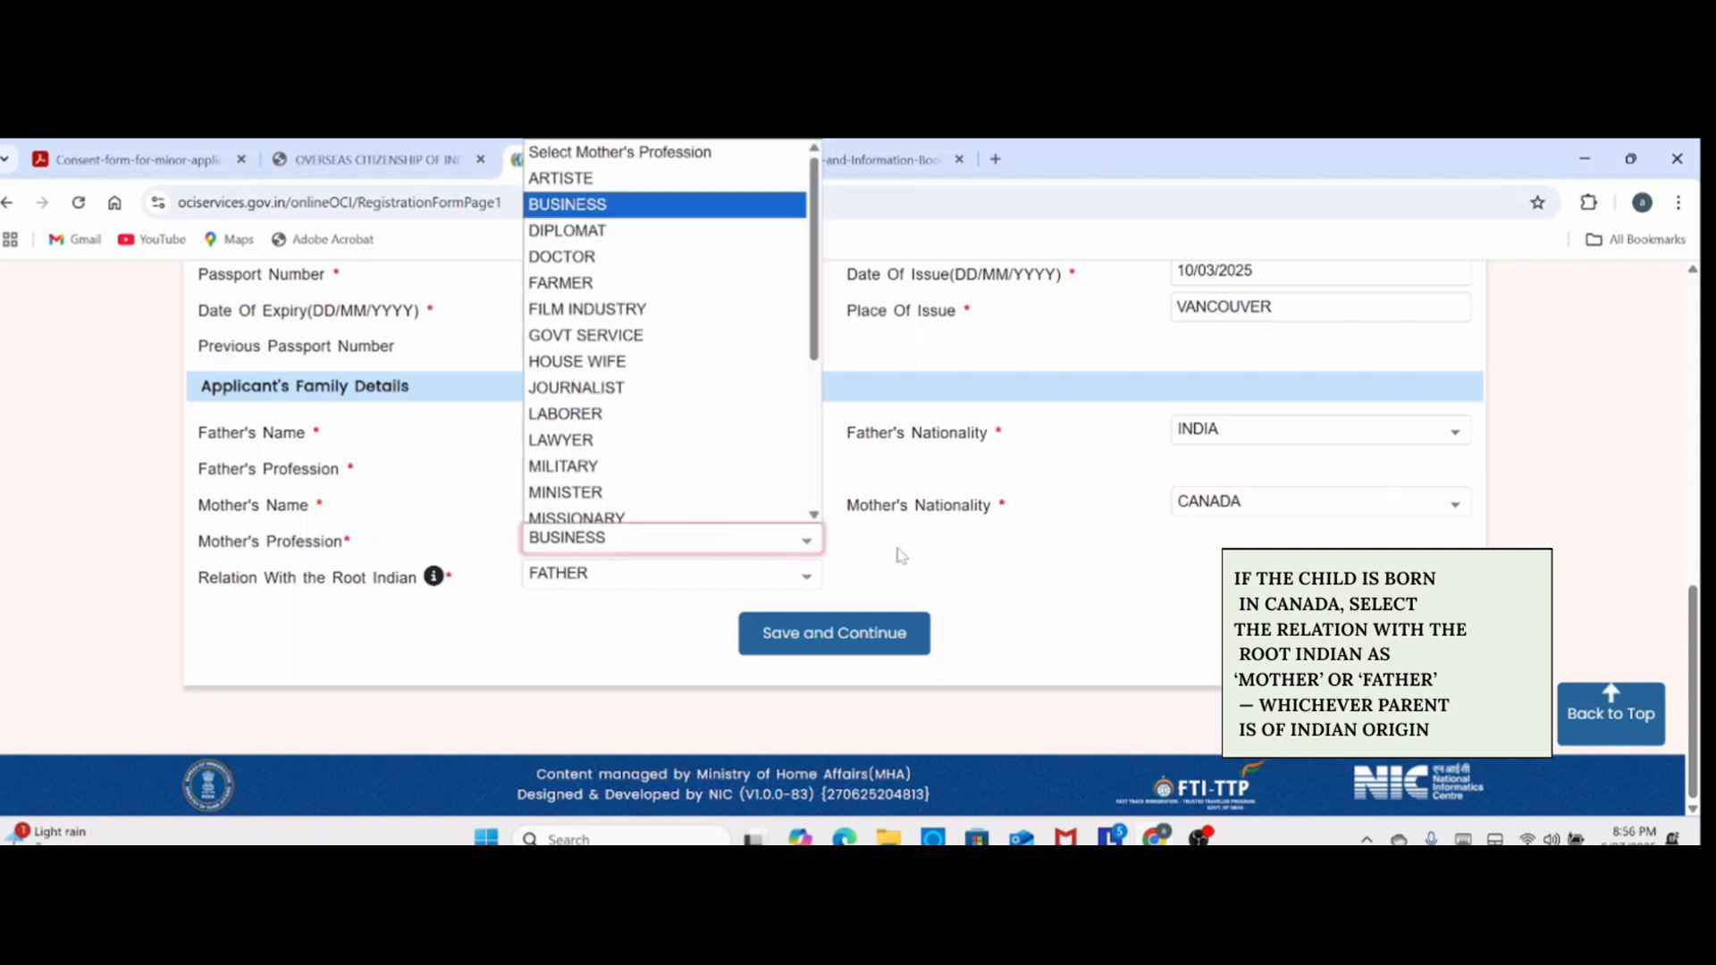
left_click(910, 550)
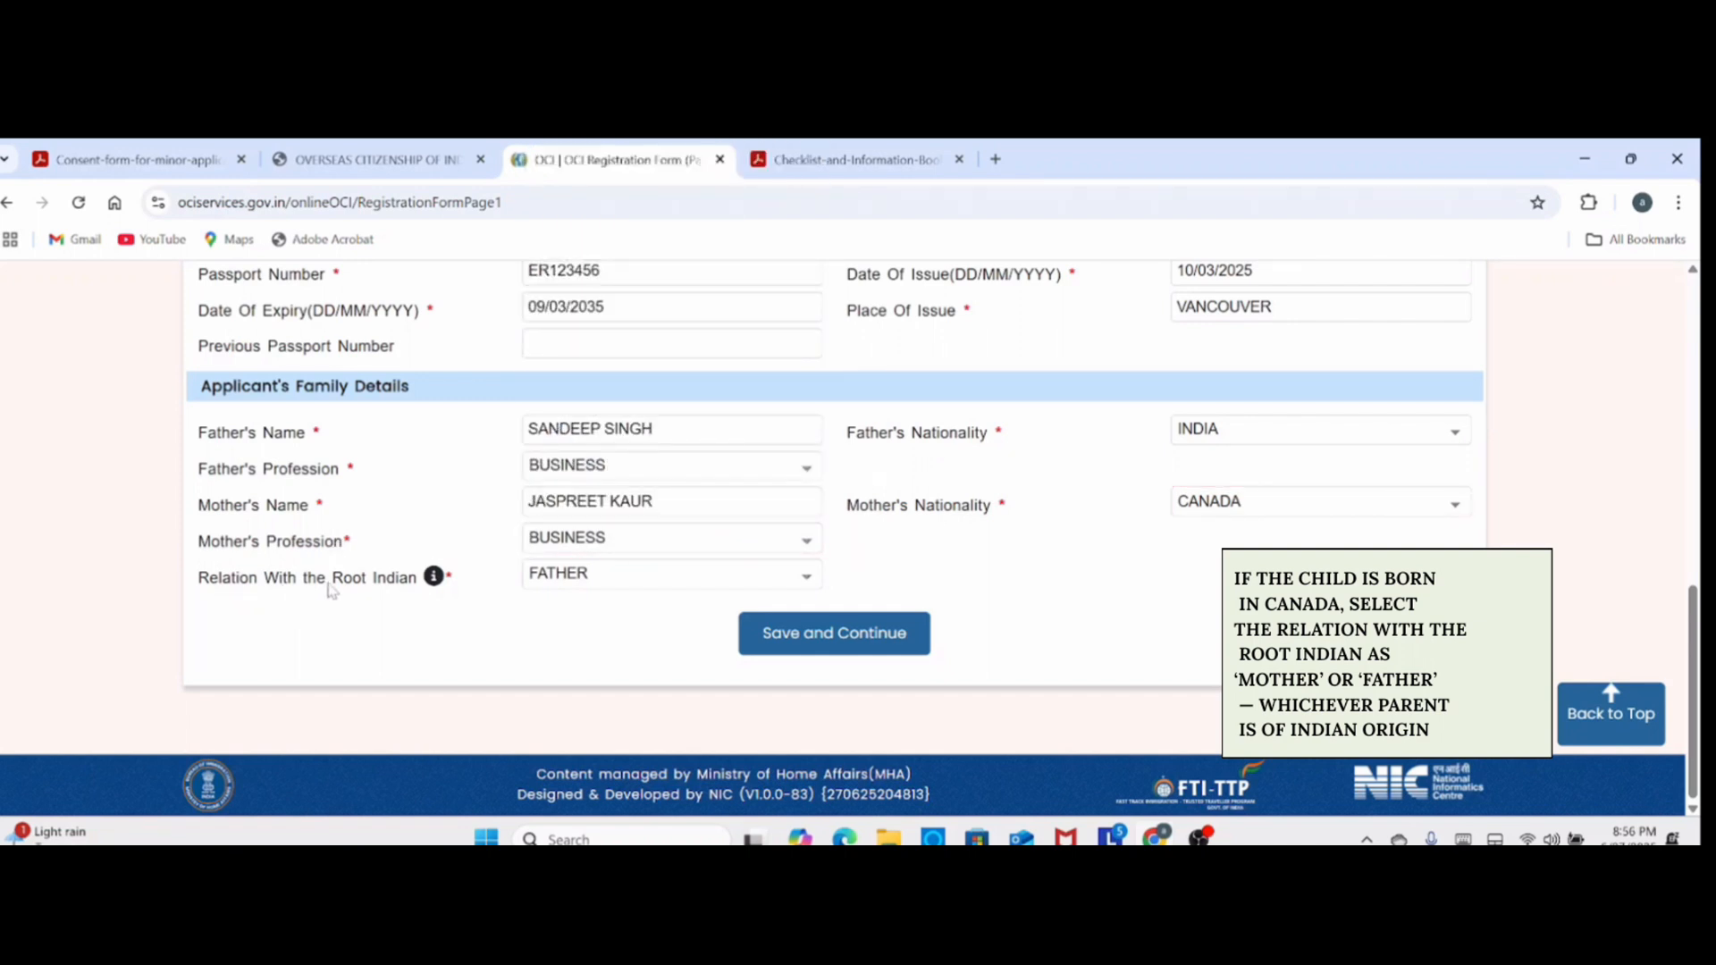
- Set Relation With the Root Indian to FATHER, and save Registration Form Page-I to continue
left_click(641, 588)
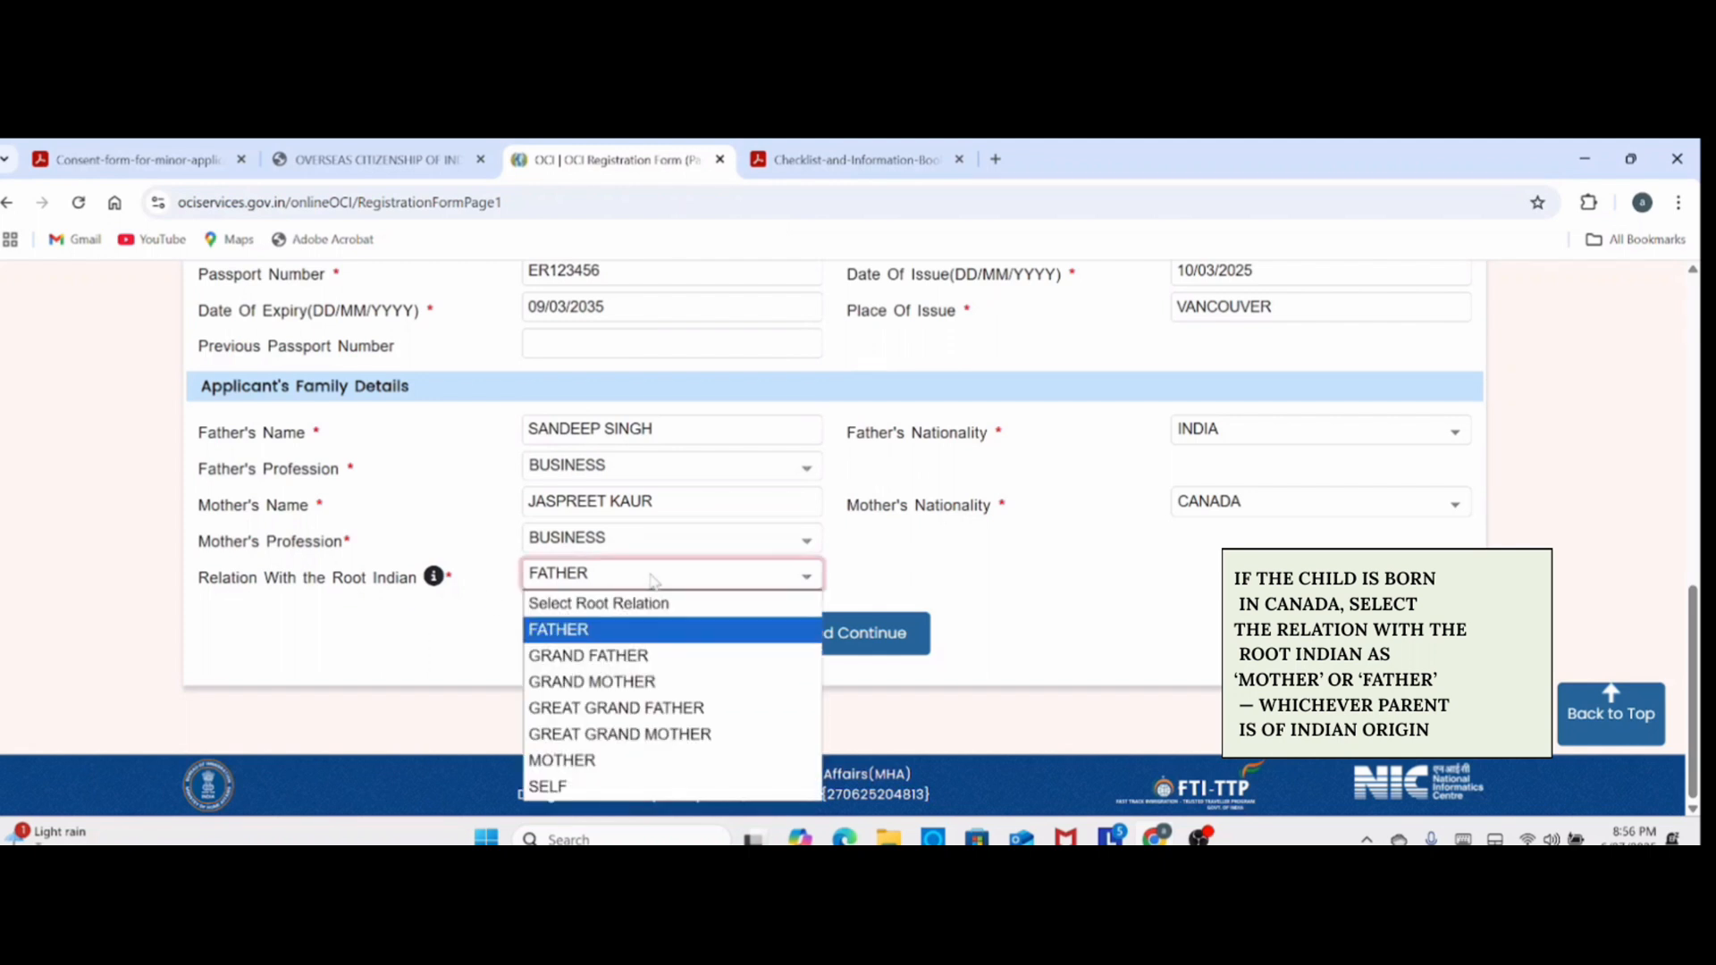
left_click(552, 630)
left_click(803, 636)
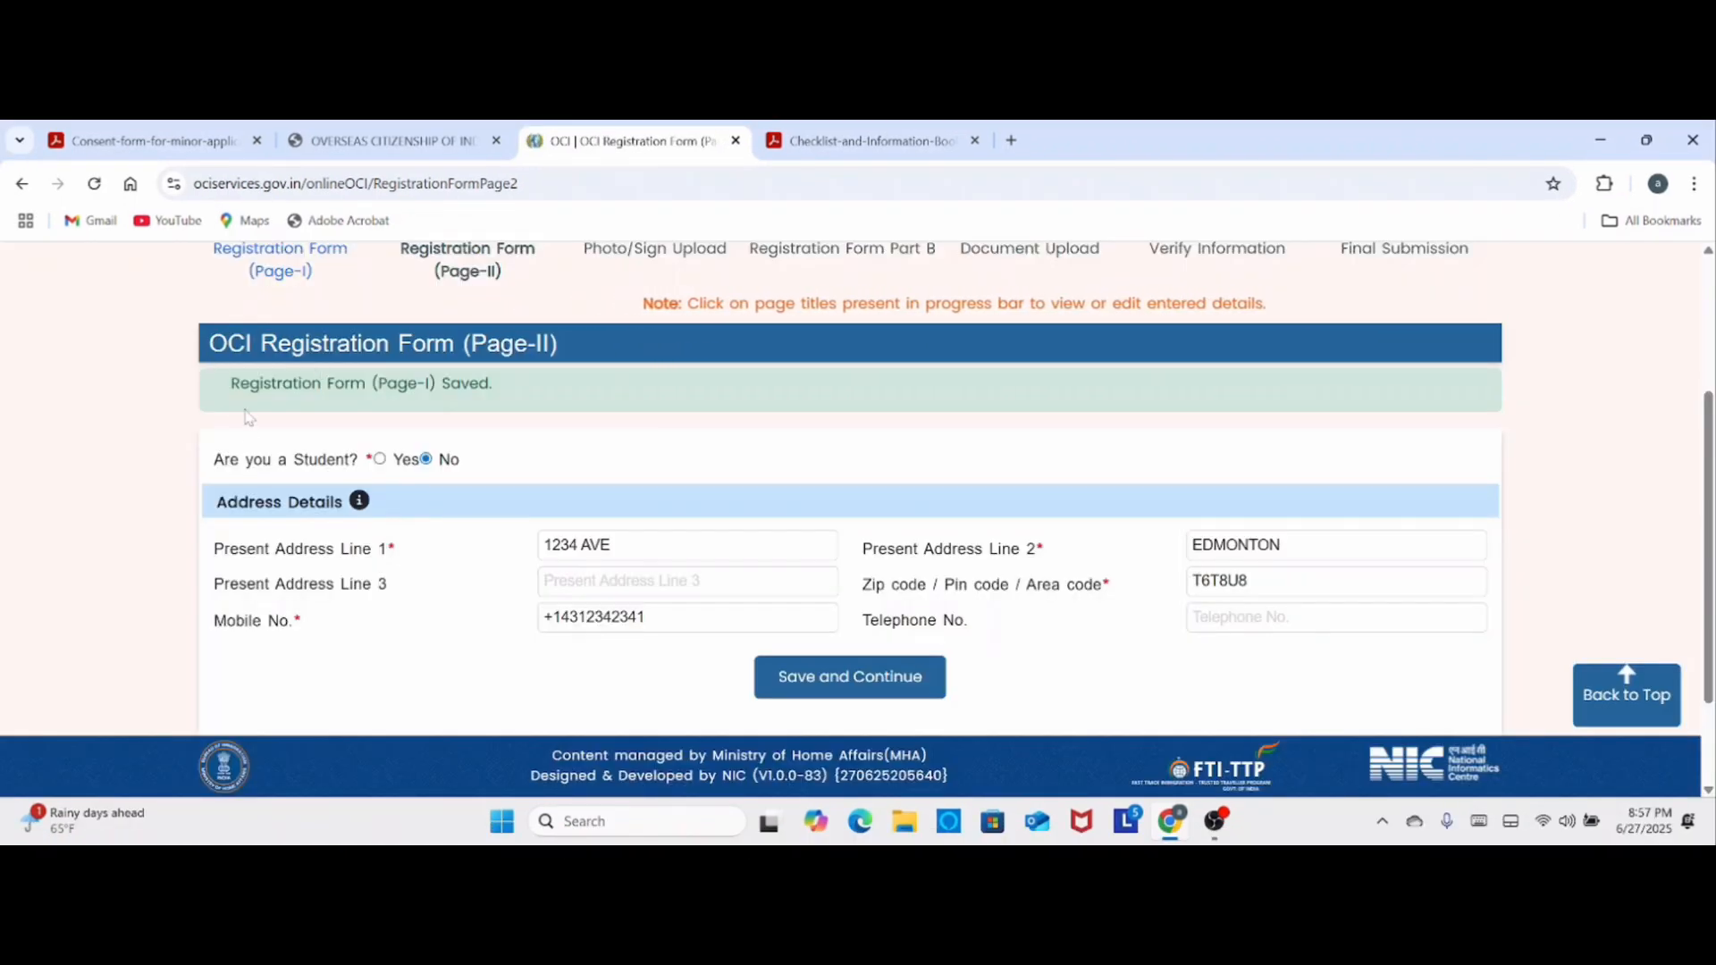
- View the institution fields required for students, answer No to the student question, and save Registration Form Page-II
left_click(380, 459)
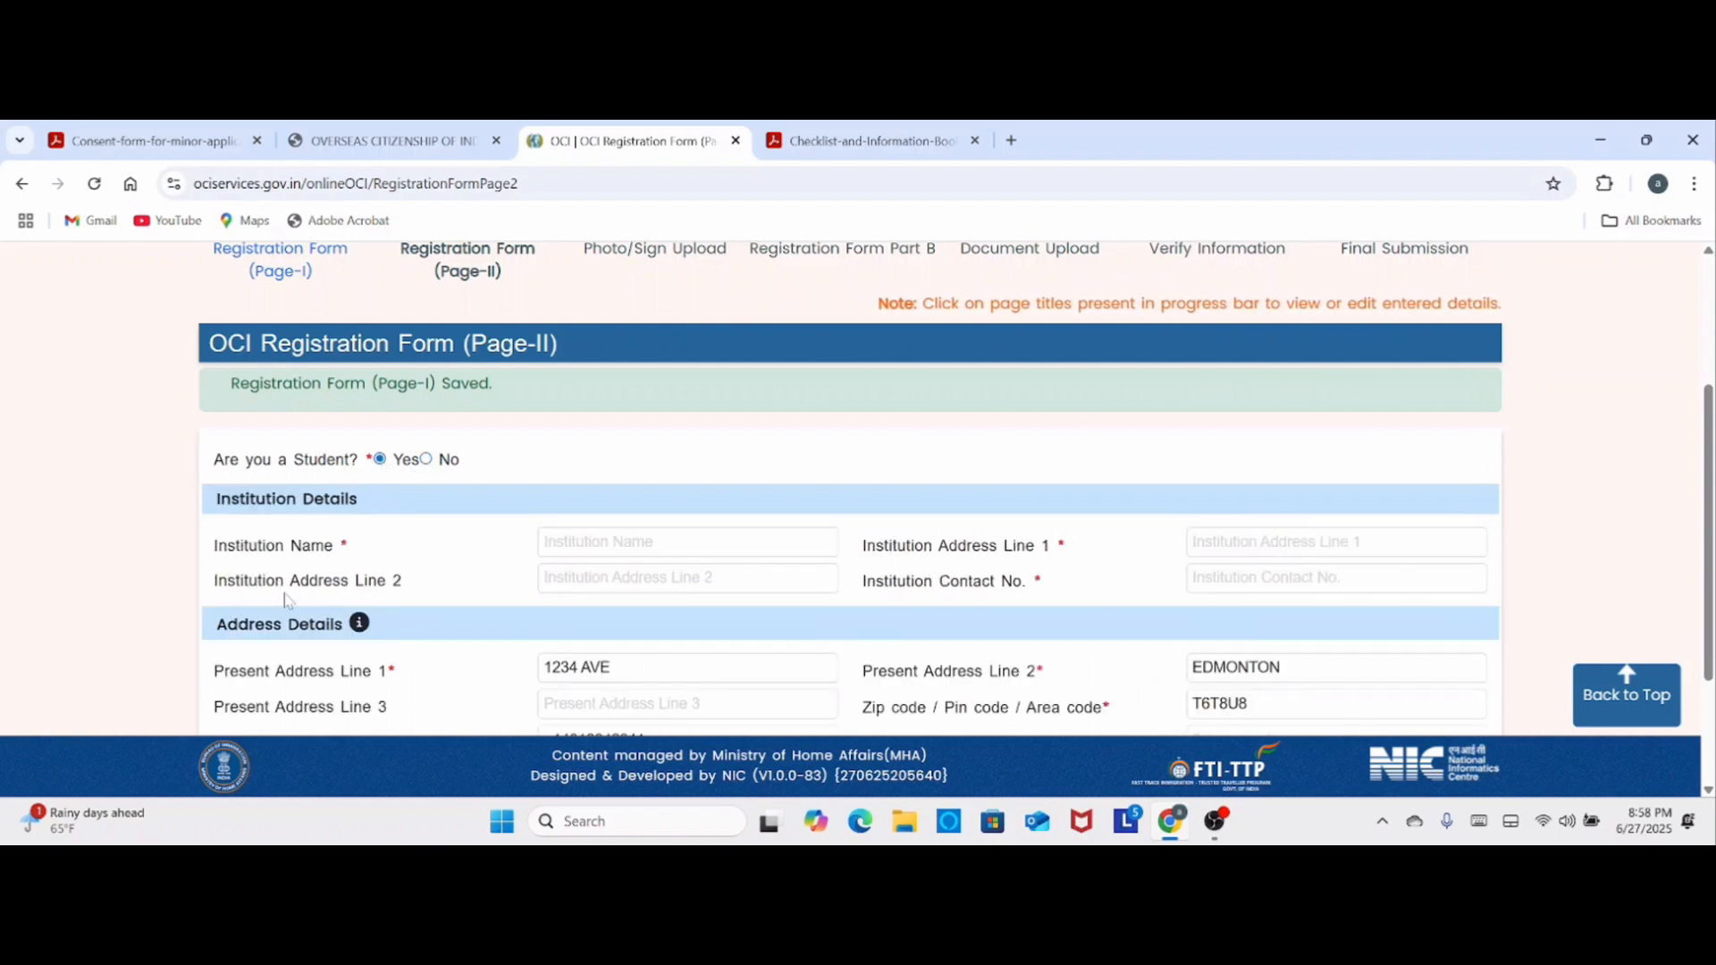
left_click(426, 459)
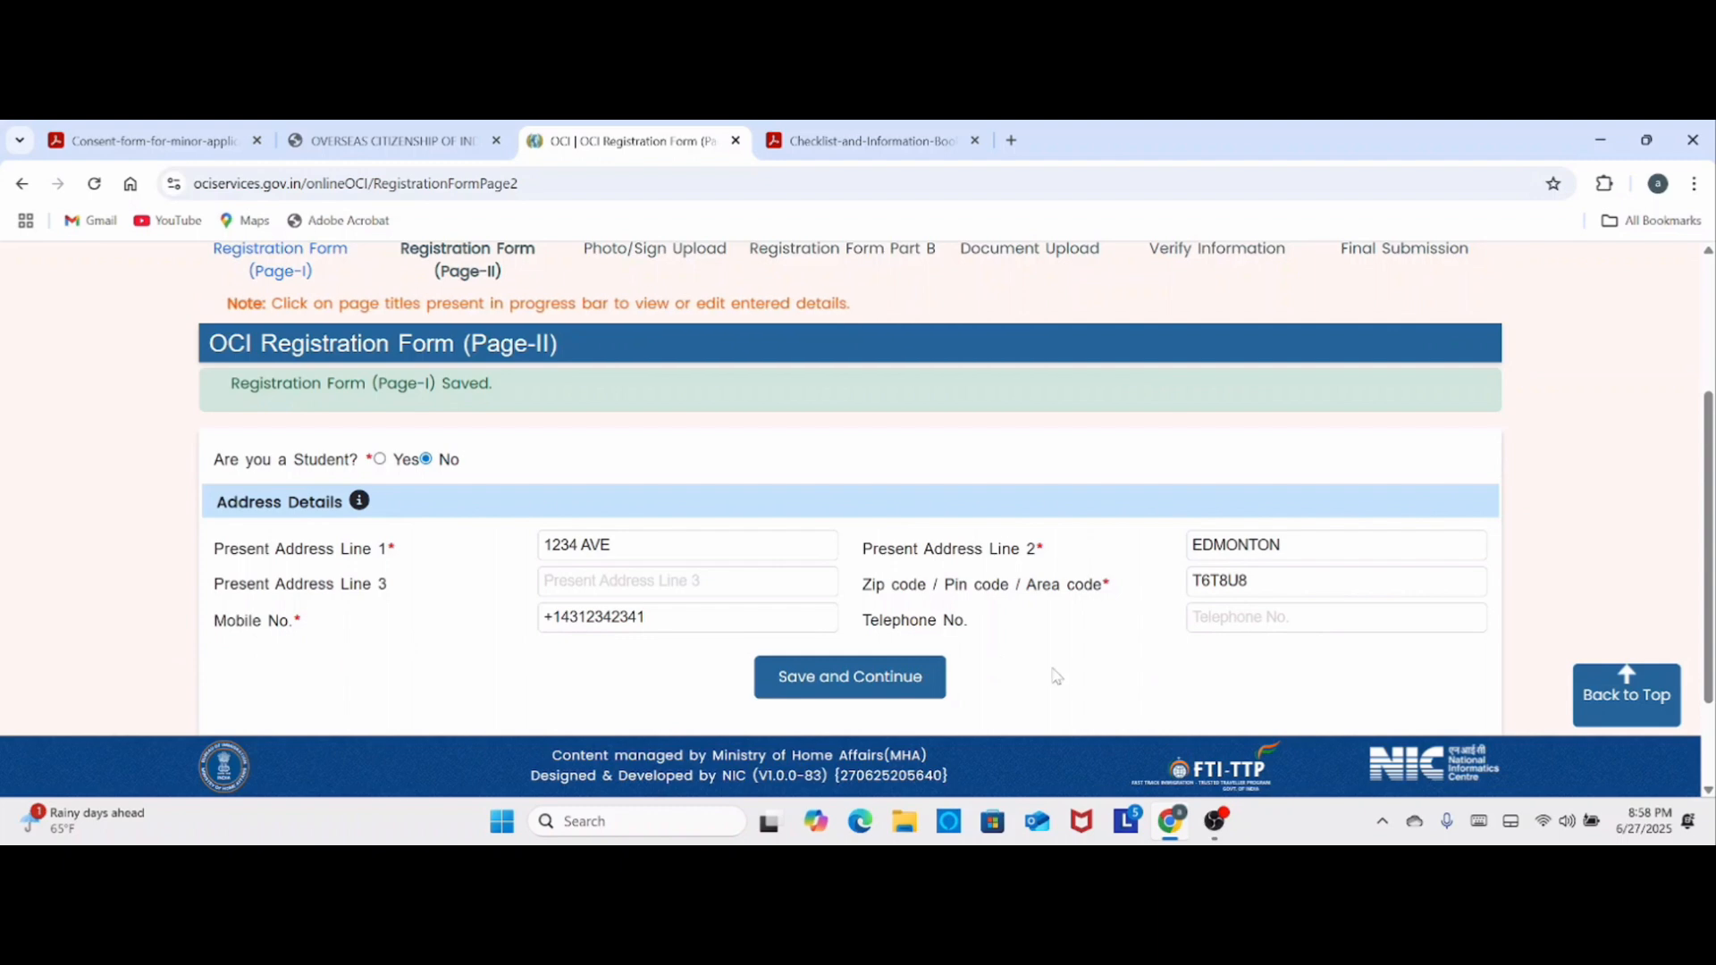
left_click(883, 686)
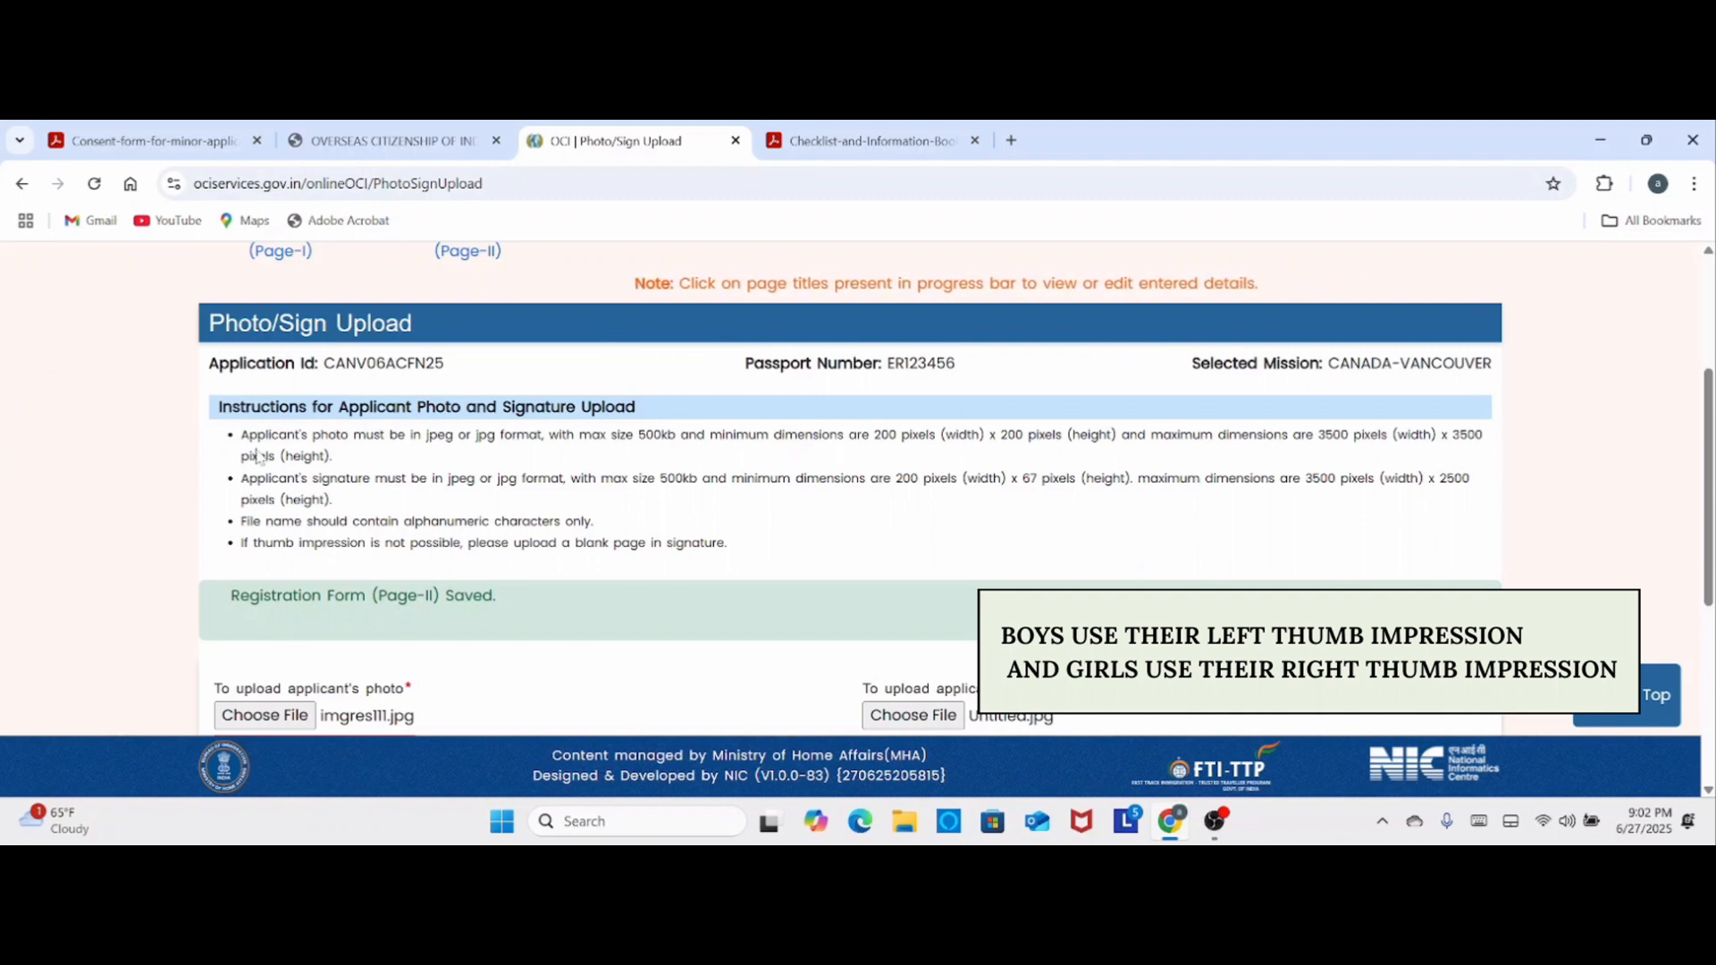
- Examine the file format, size and pixel dimension requirements for the applicant's photo and signature on the Photo/Sign Upload page
left_click_drag(255, 436, 592, 435)
left_click(426, 436)
left_click_drag(775, 436, 1111, 456)
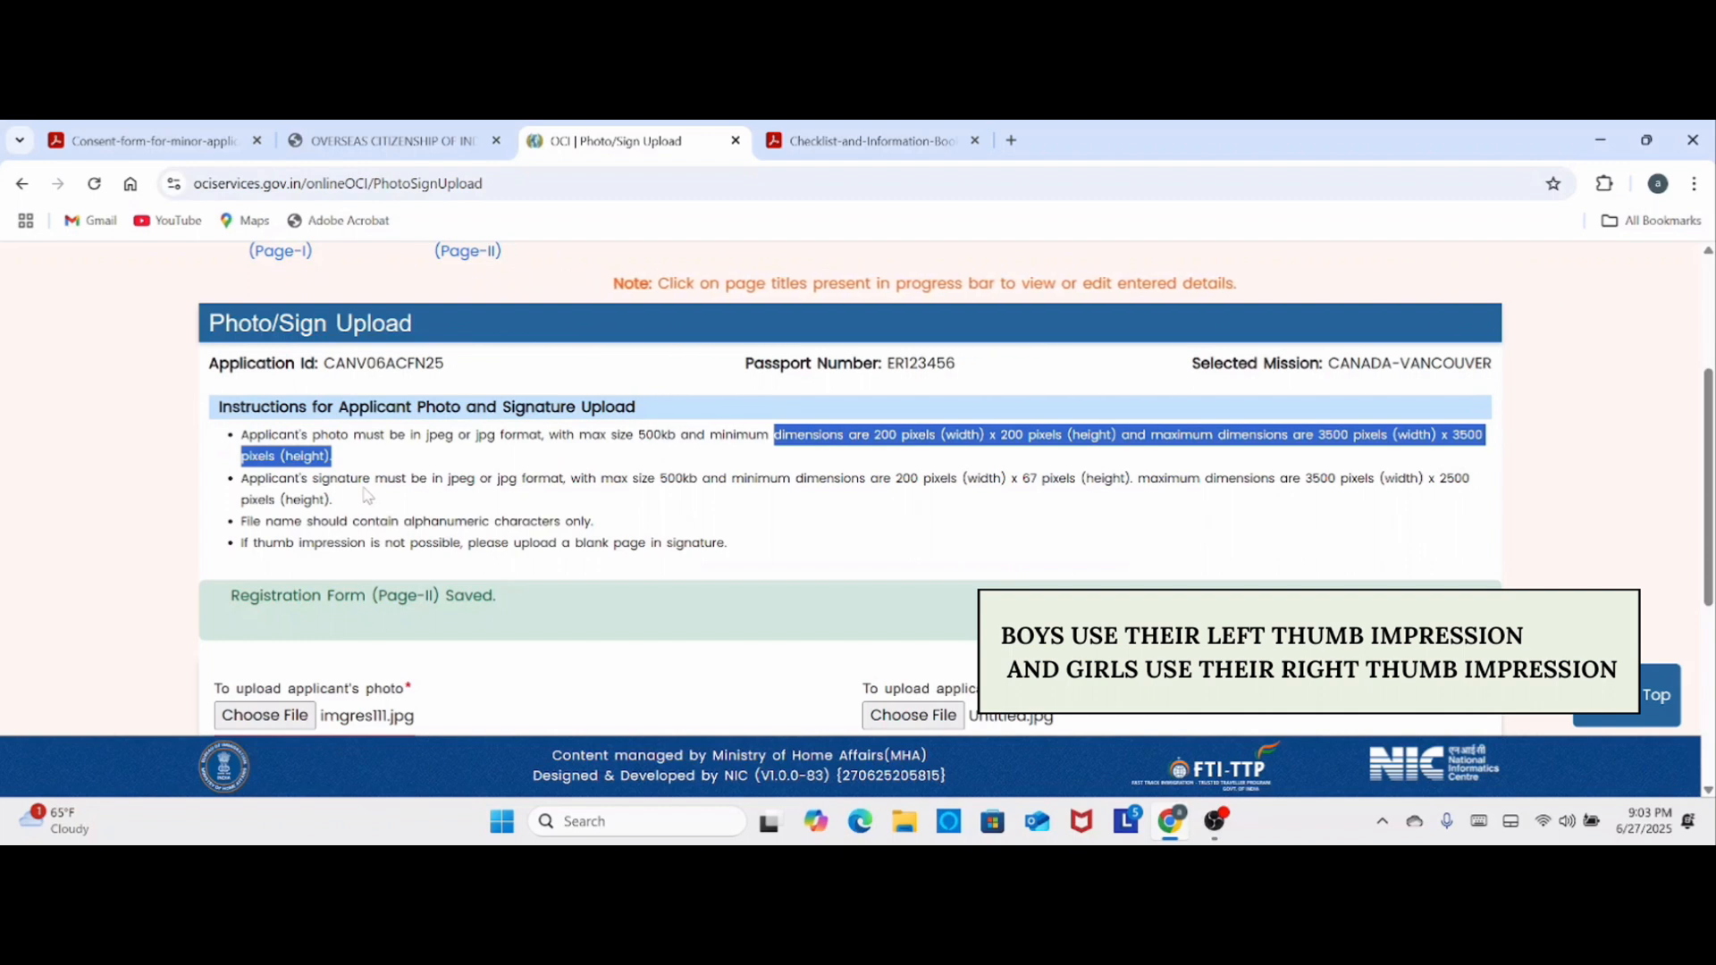
double_click(364, 488)
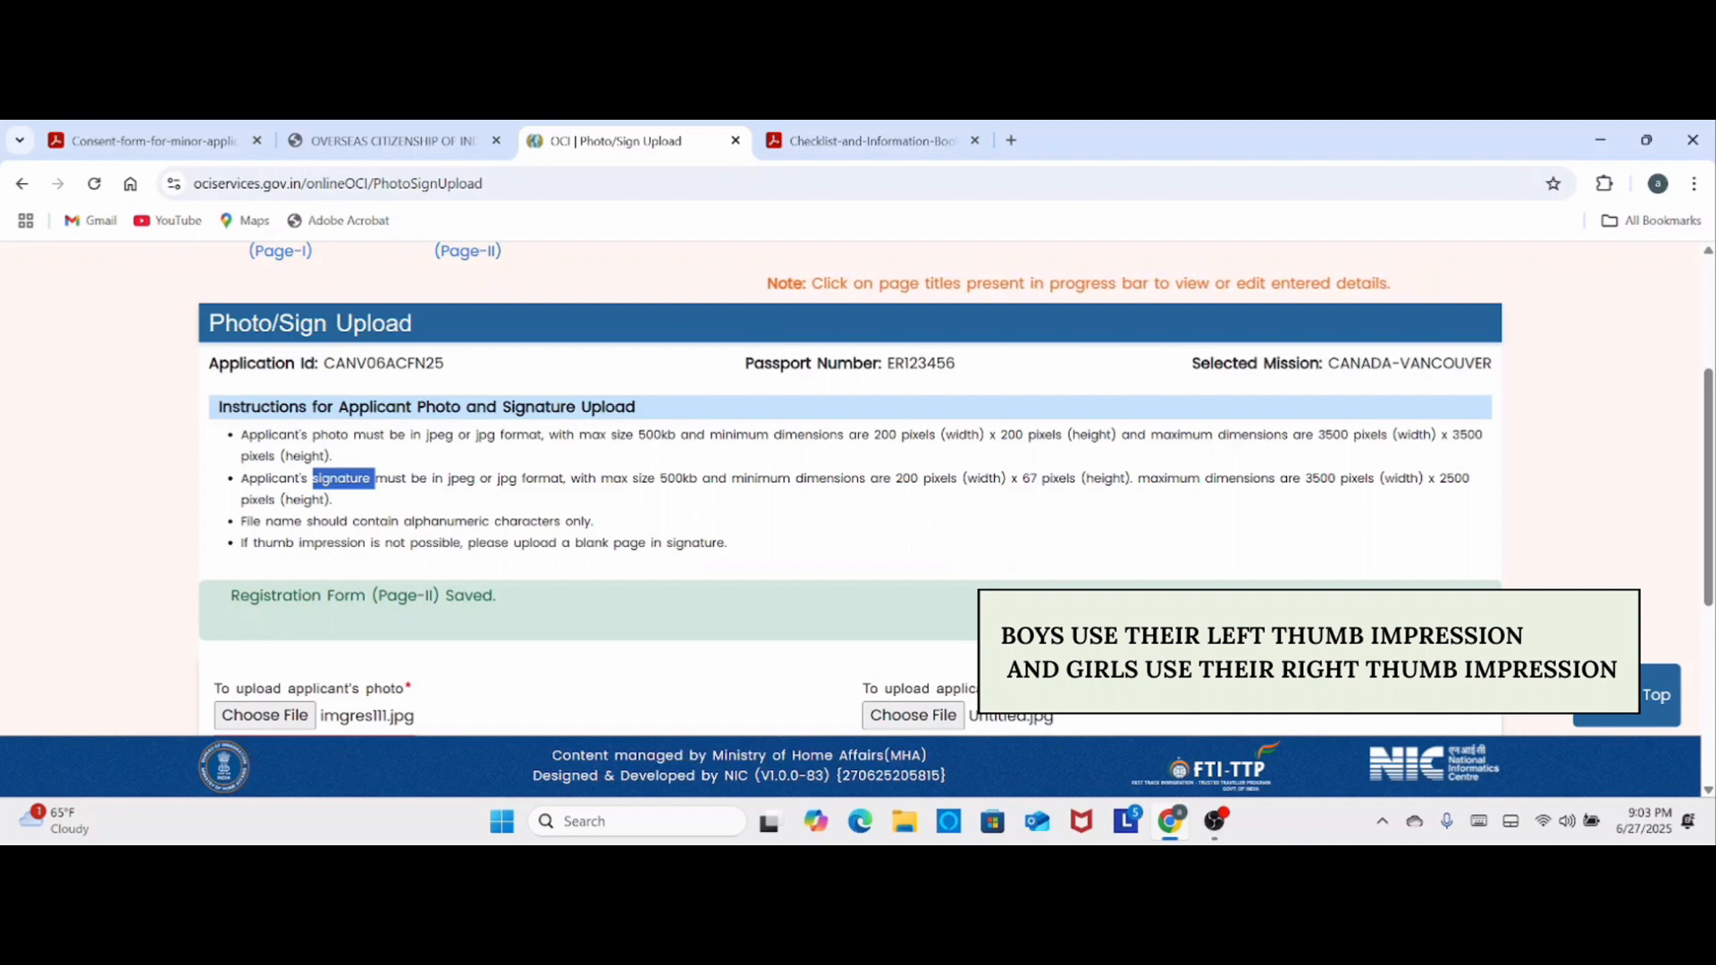
double_click(582, 479)
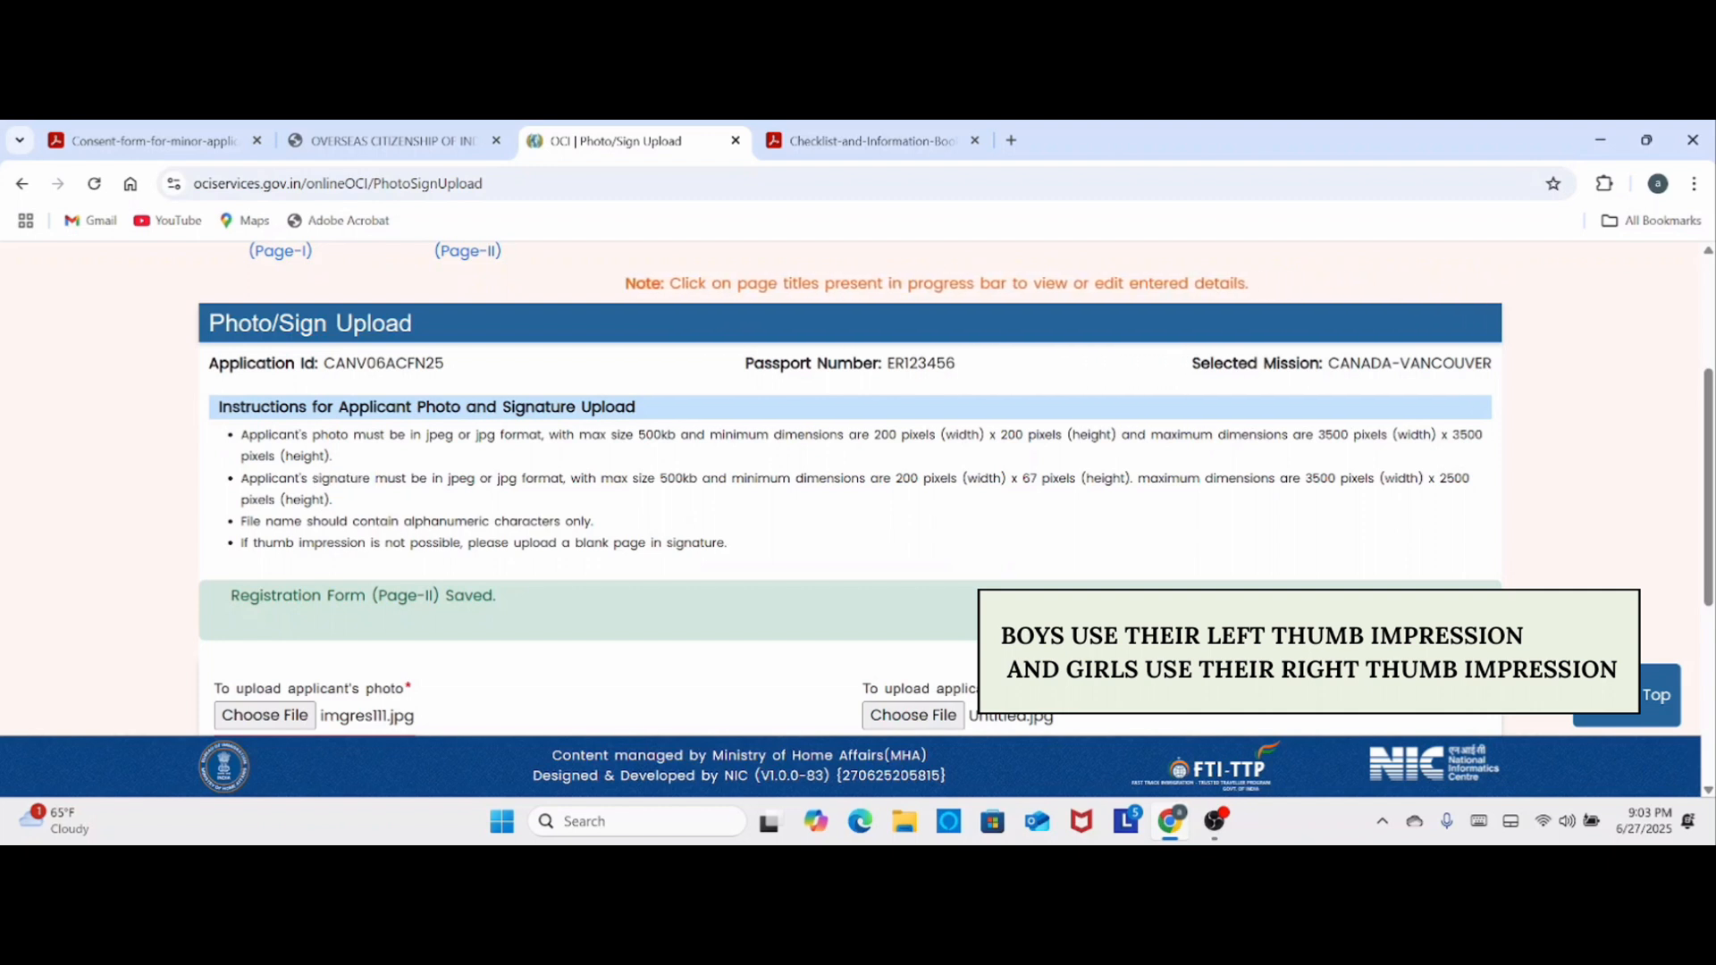
left_click_drag(570, 479, 480, 479)
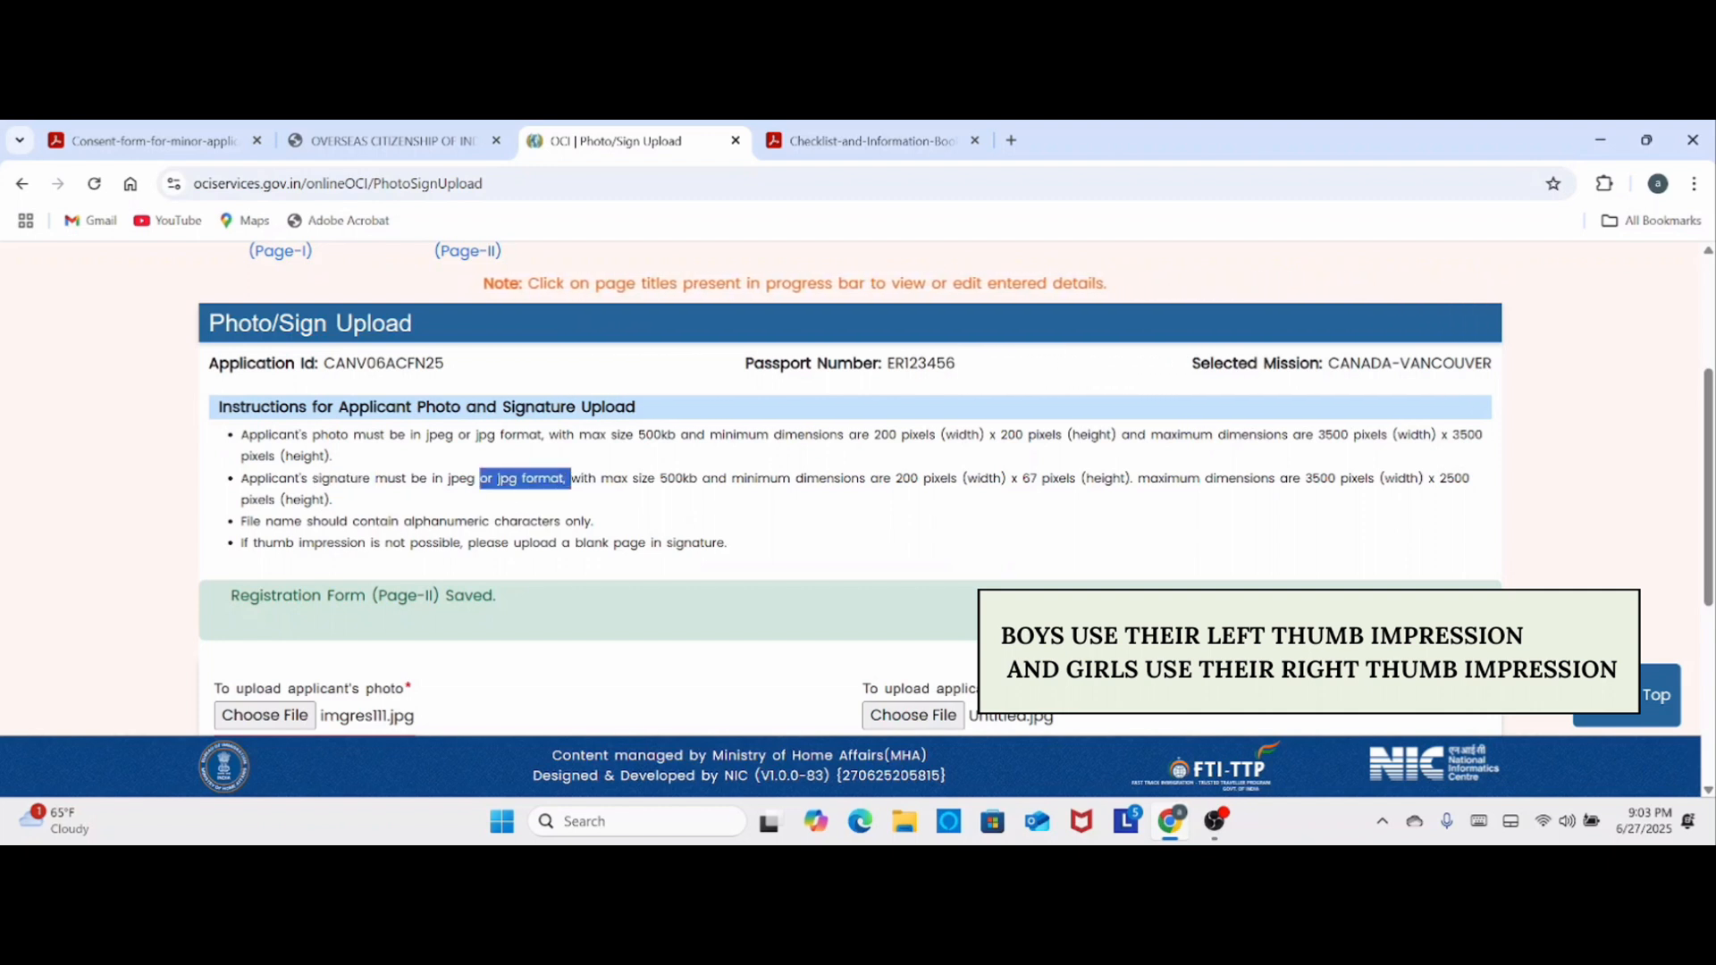
- Upload the chosen applicant photo imgres111.jpg and signature Untitled.jpg, and save the Photo/Sign Upload page to continue
scroll(359, 498, "down", 1)
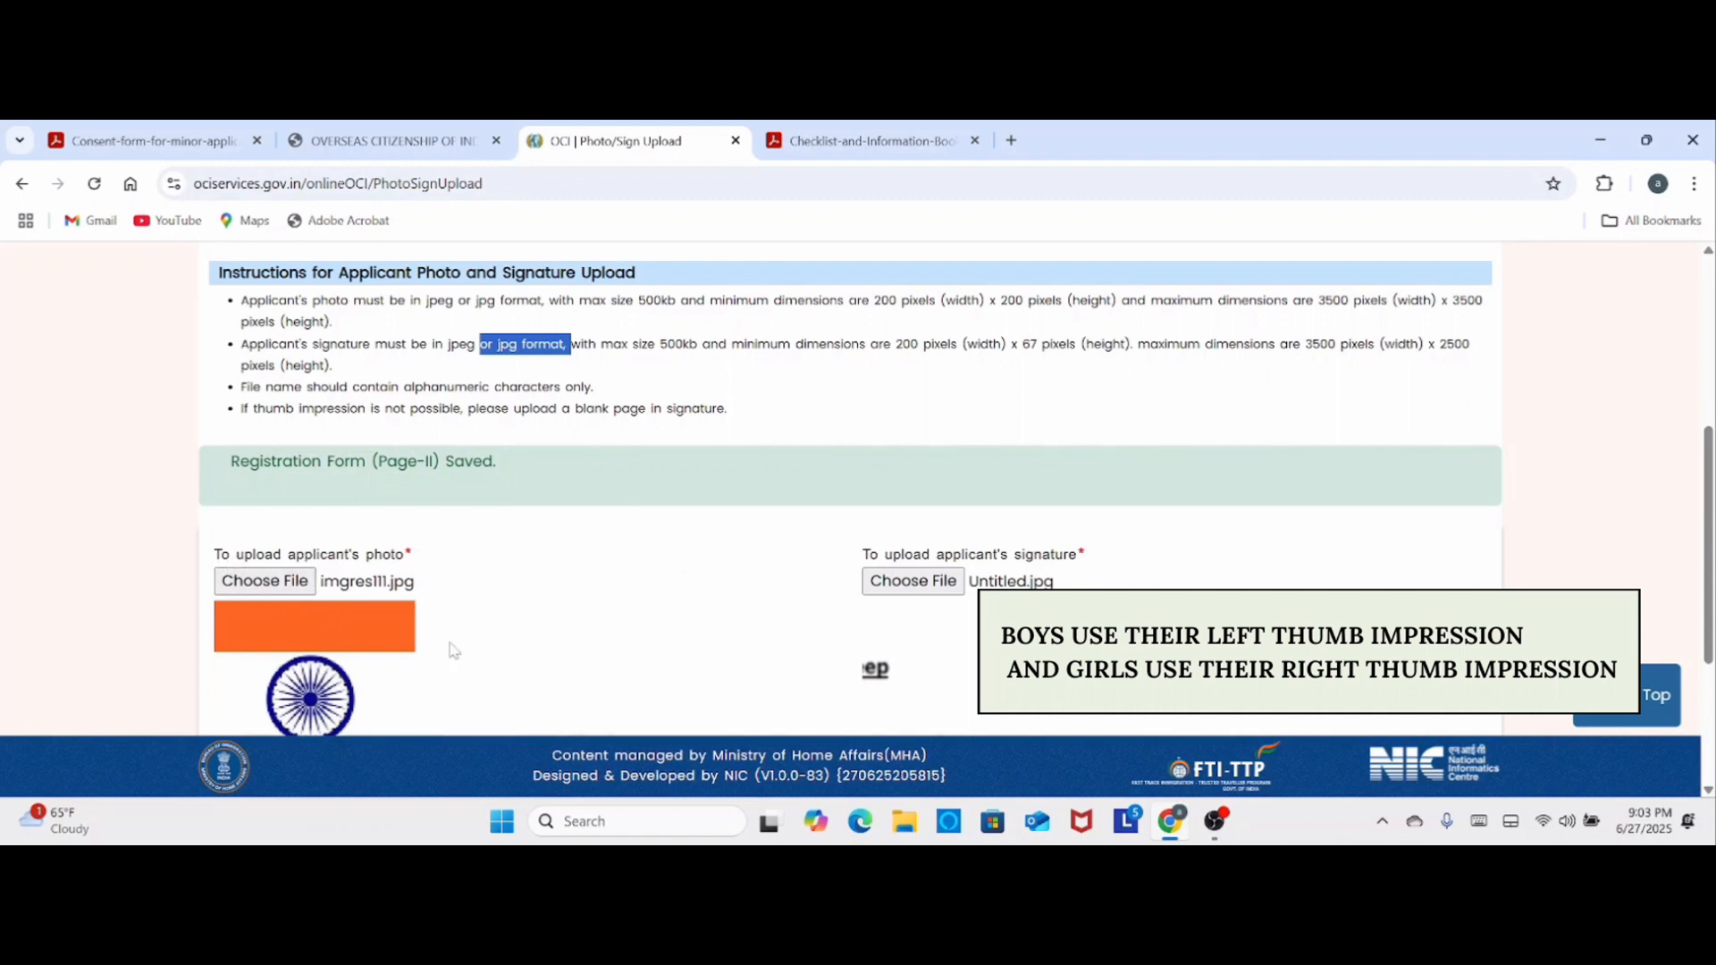
scroll(720, 575, "down", 3)
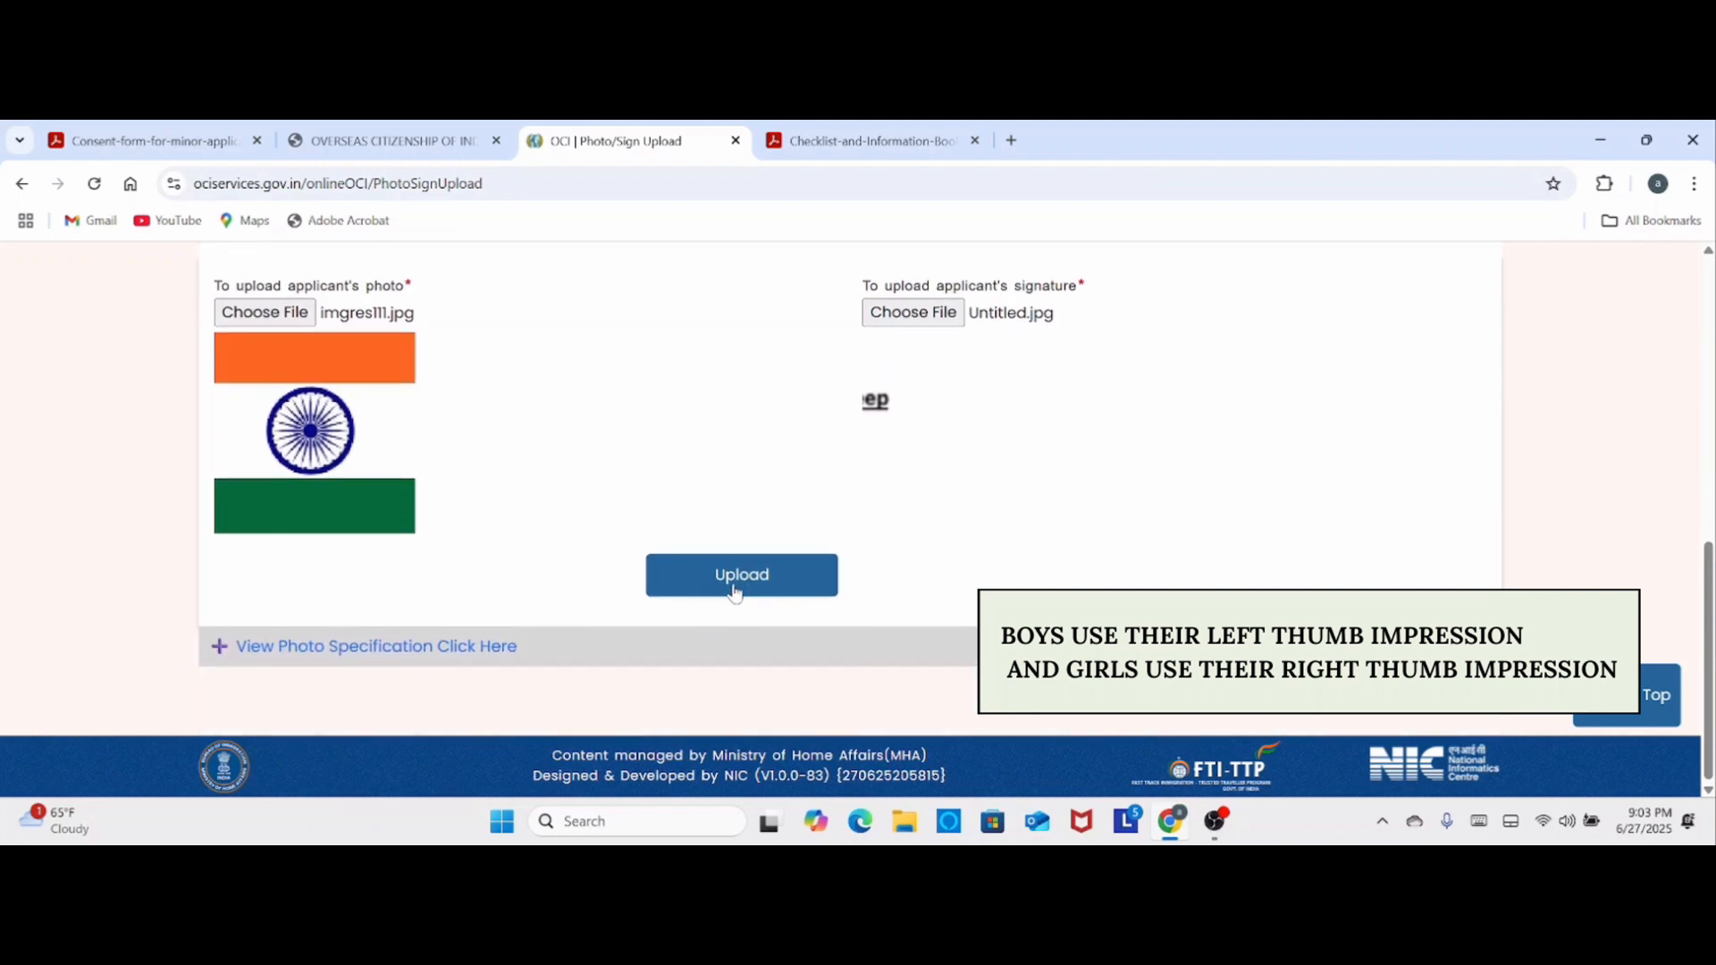
left_click(734, 589)
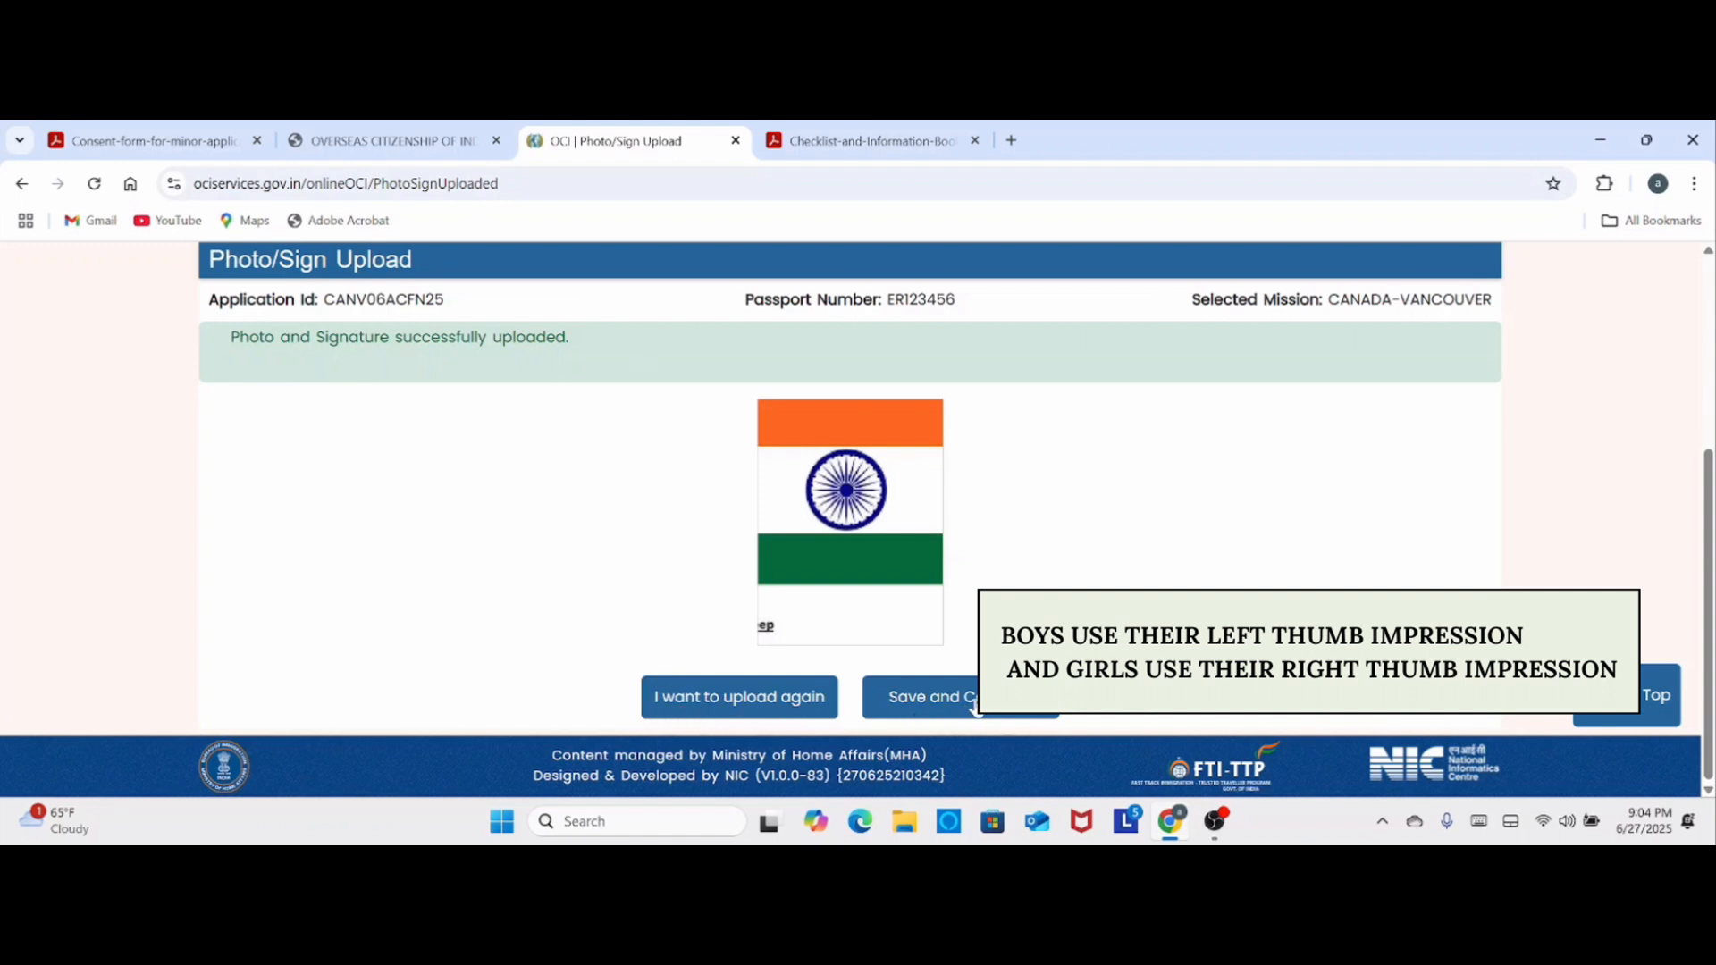
left_click(986, 704)
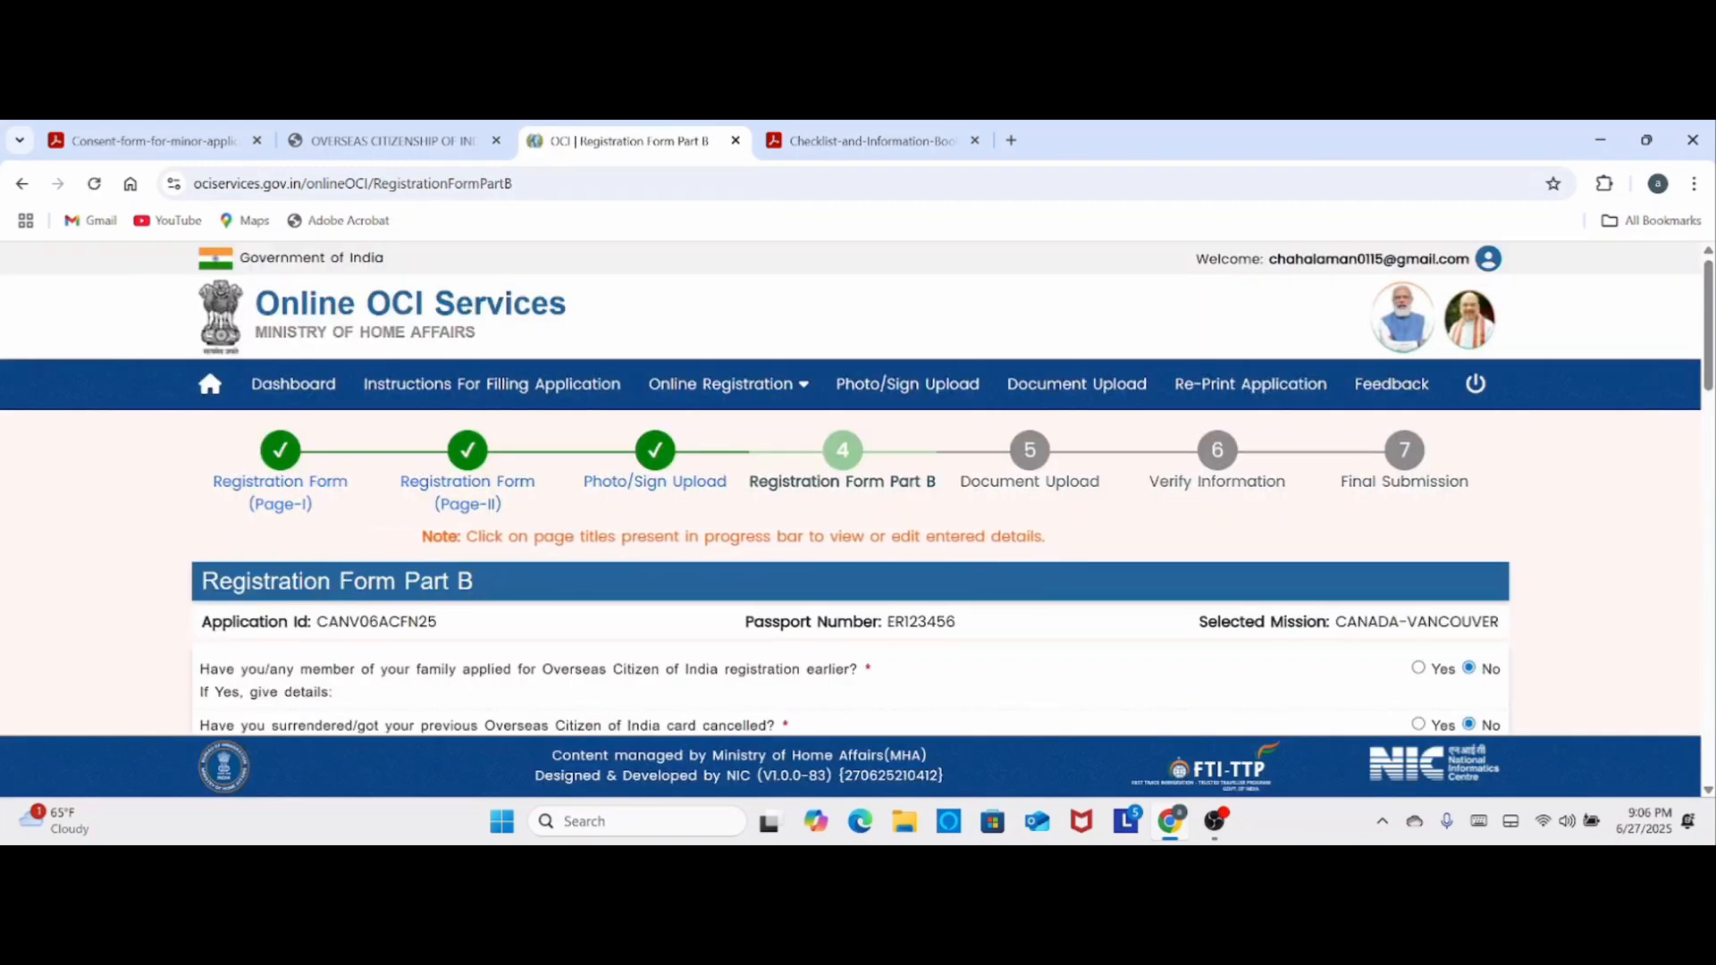
- Review the Registration Form Part B background questions and relatives in India, and answer No to the criminal proceeding question
scroll(621, 630, "down", 2)
scroll(621, 630, "down", 2)
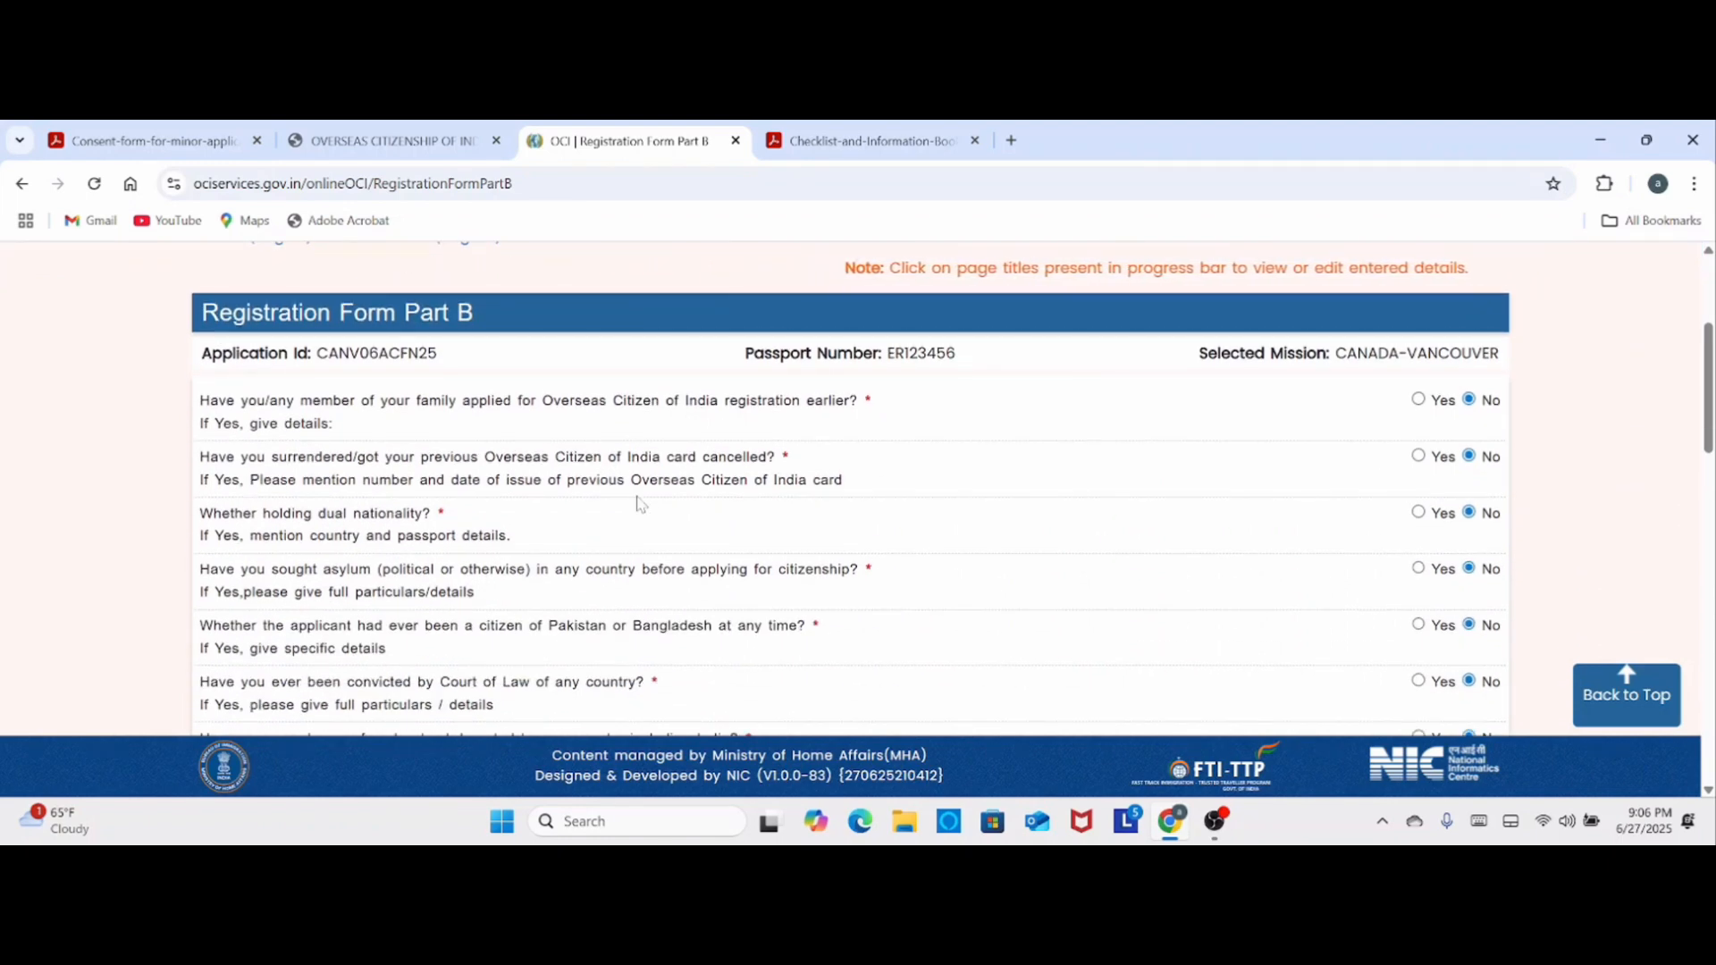
scroll(639, 505, "down", 4)
scroll(639, 504, "down", 6)
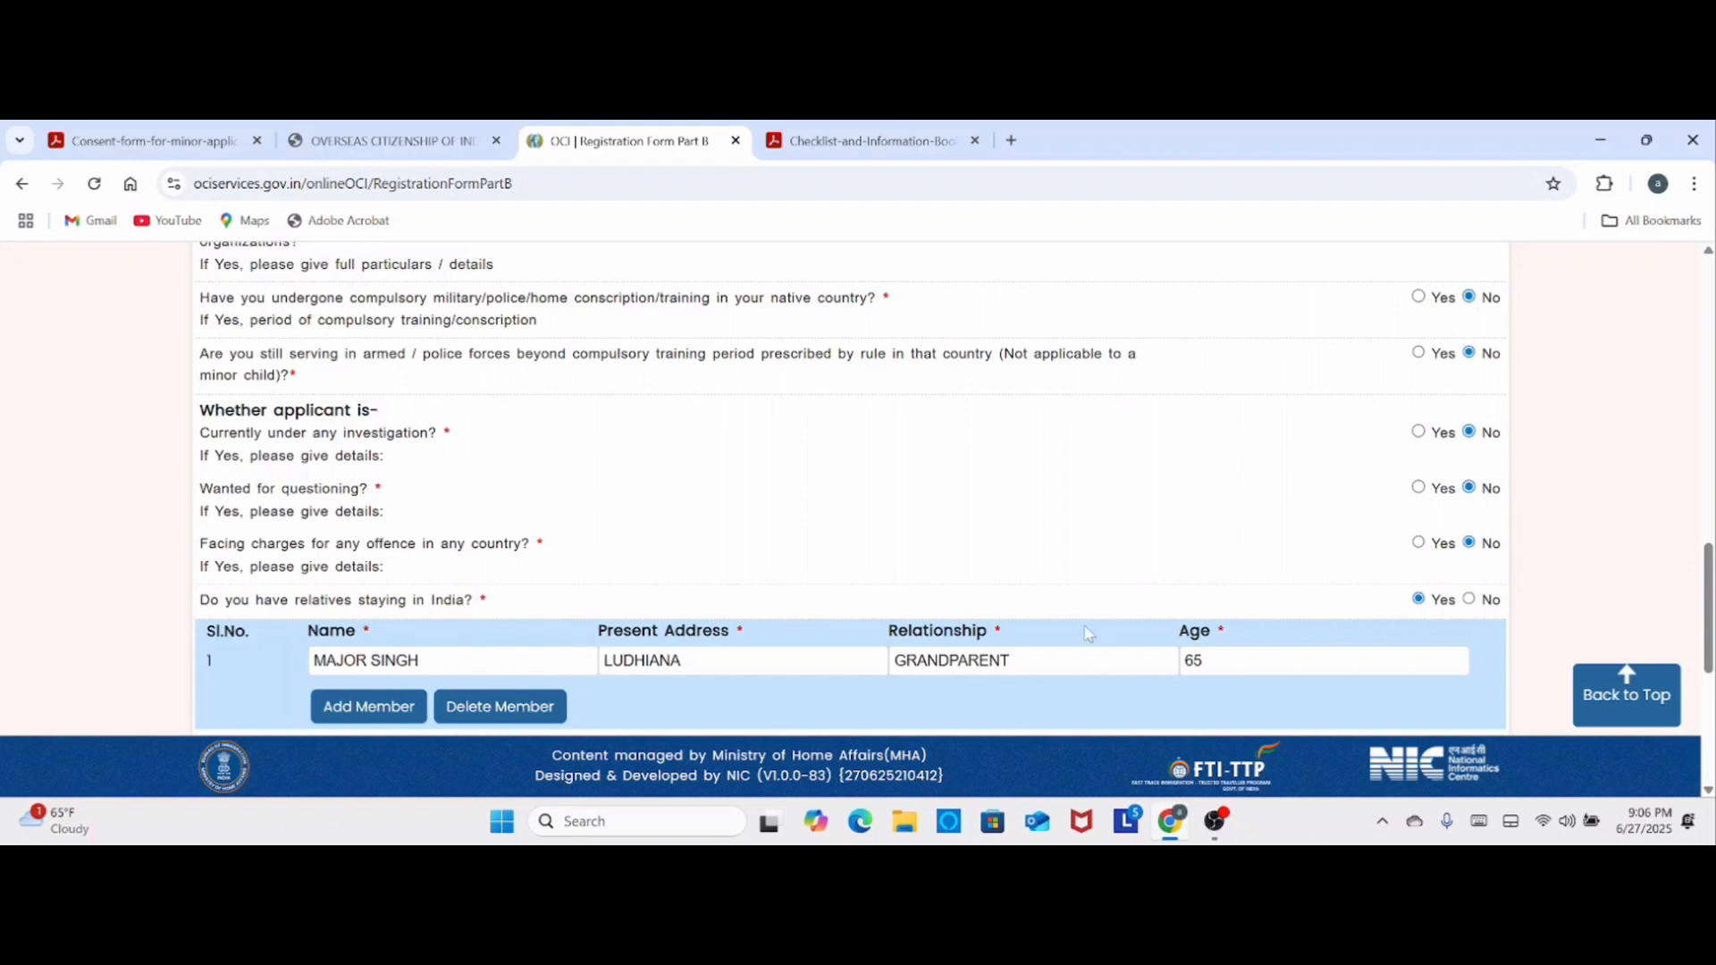
scroll(1087, 634, "down", 2)
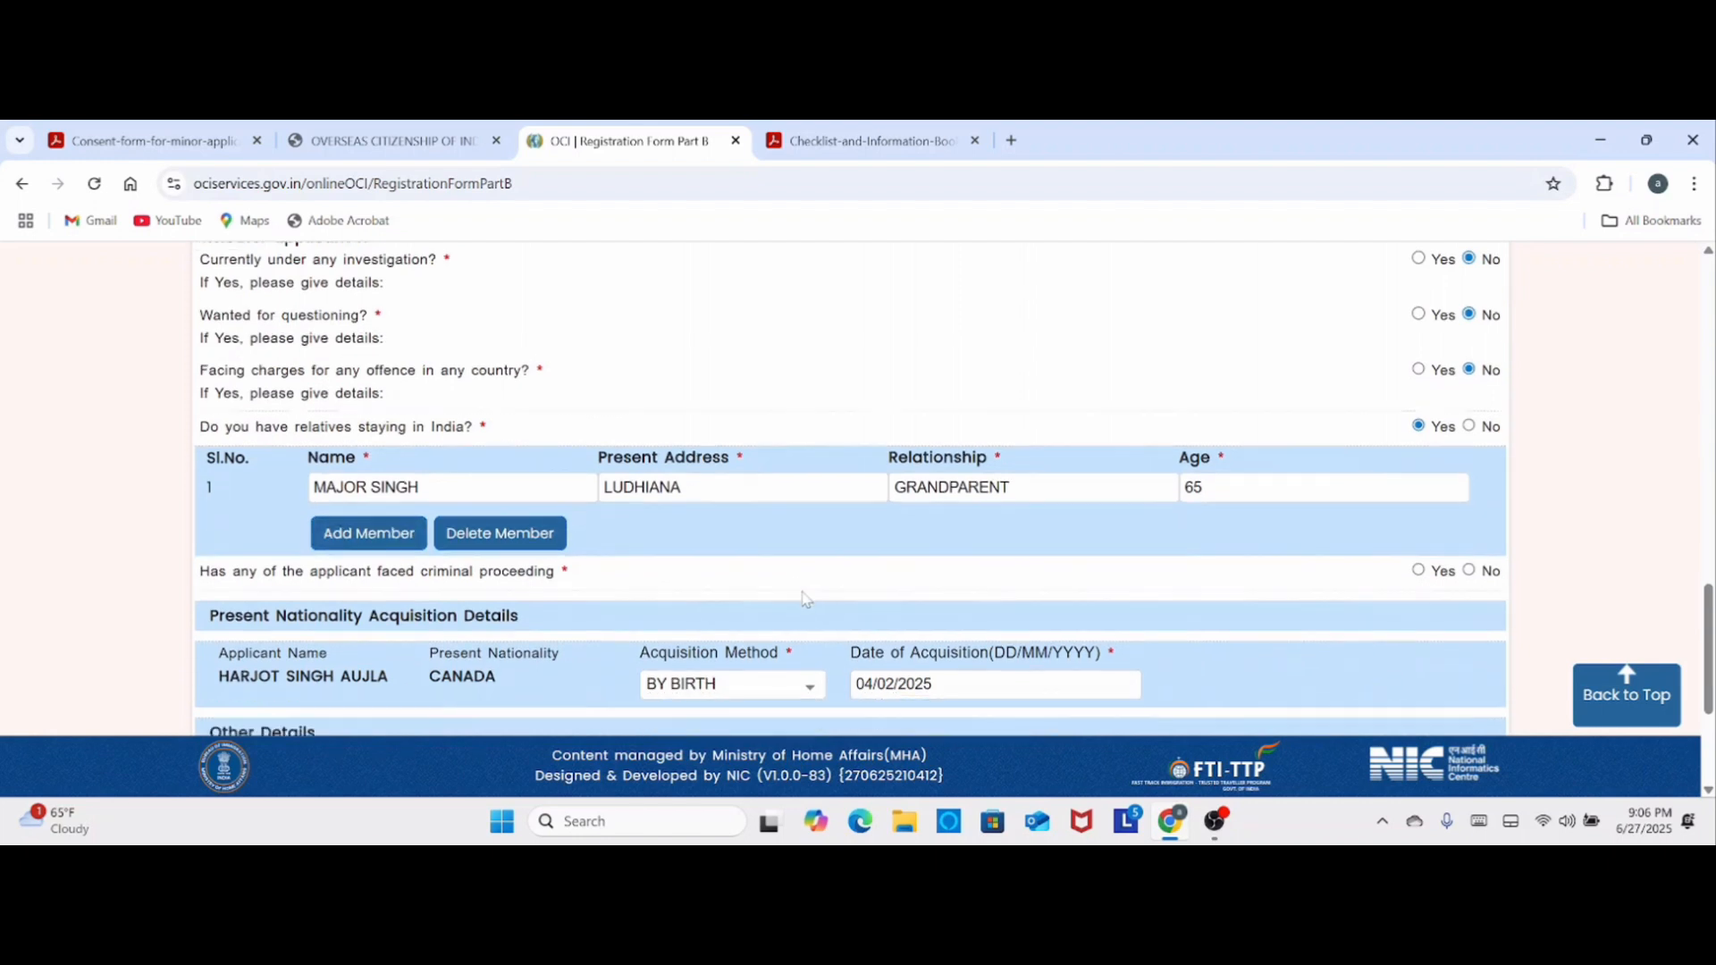
scroll(202, 533, "down", 1)
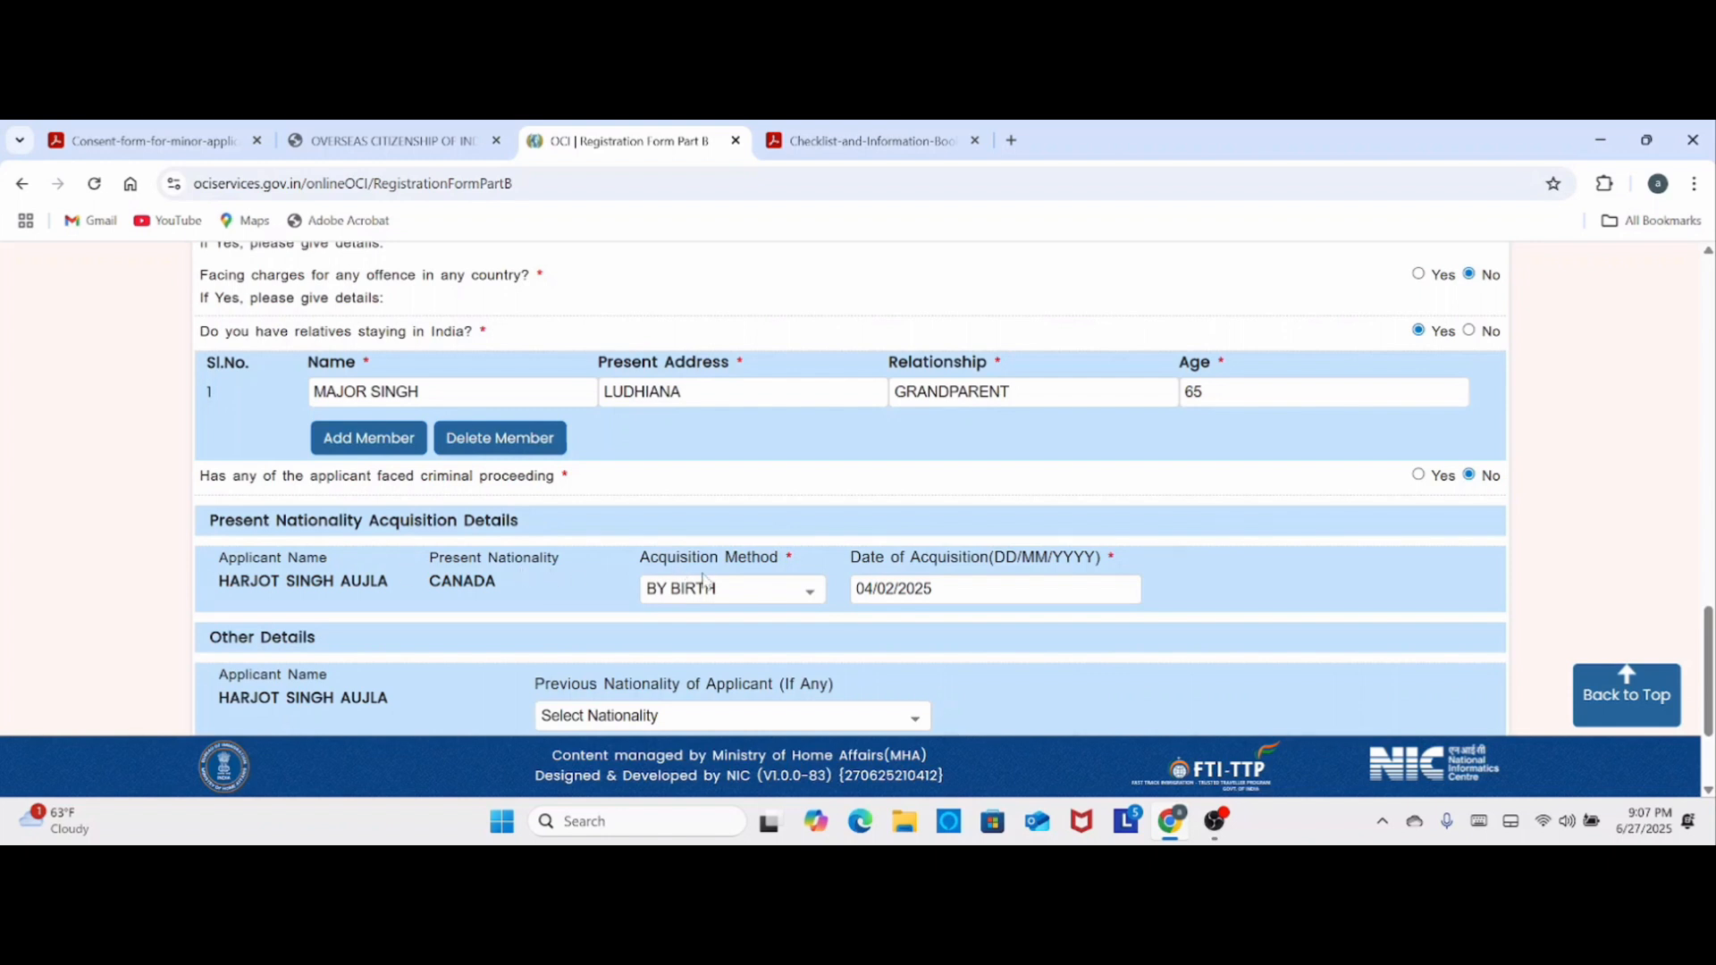
- Set the nationality Acquisition Method to BY BIRTH, leave Previous Nationality unselected, and save Registration Form Part B
left_click(810, 592)
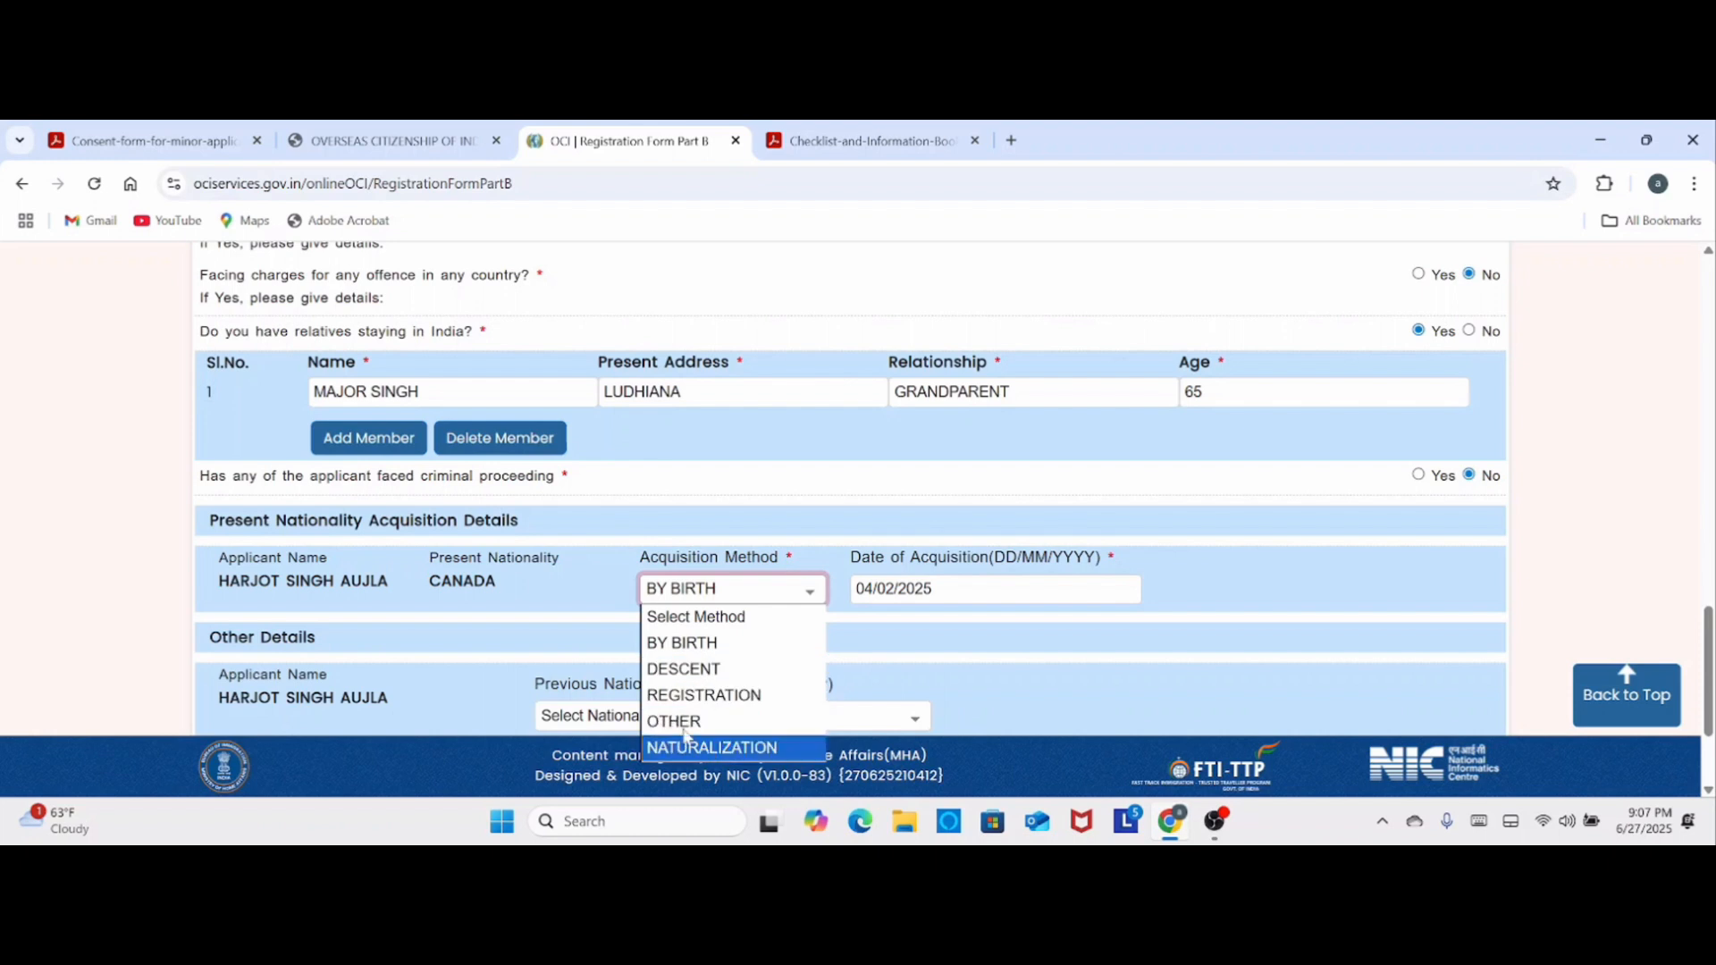
left_click(702, 645)
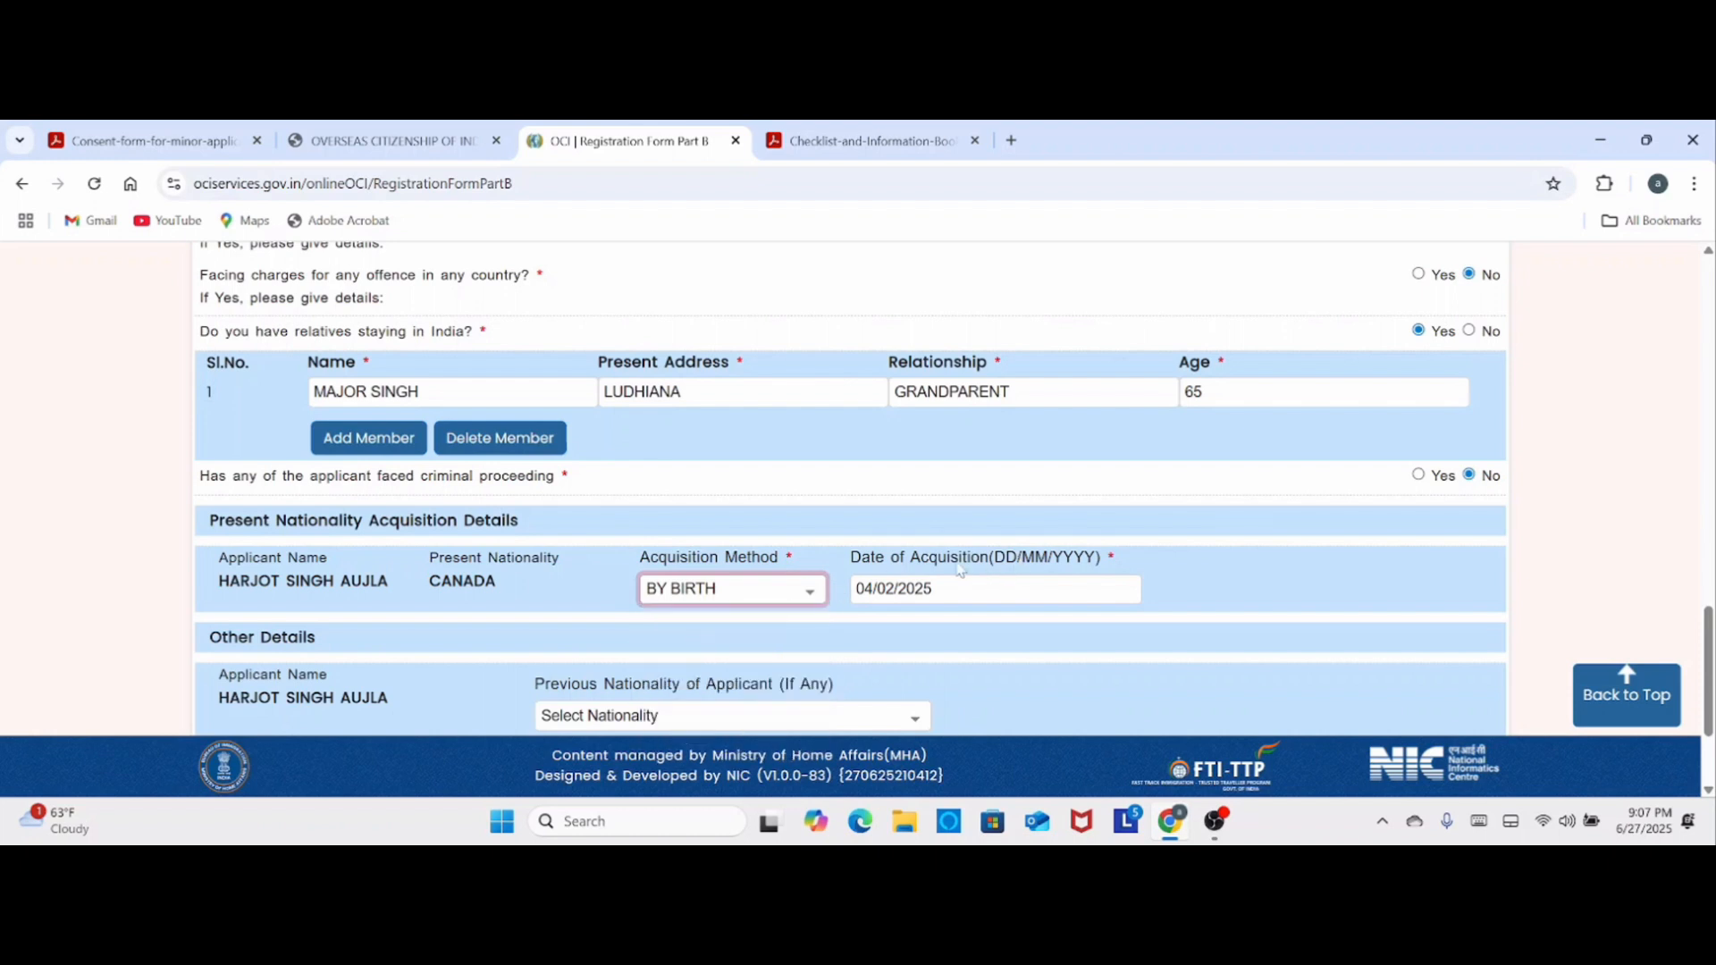
scroll(1052, 602, "down", 1)
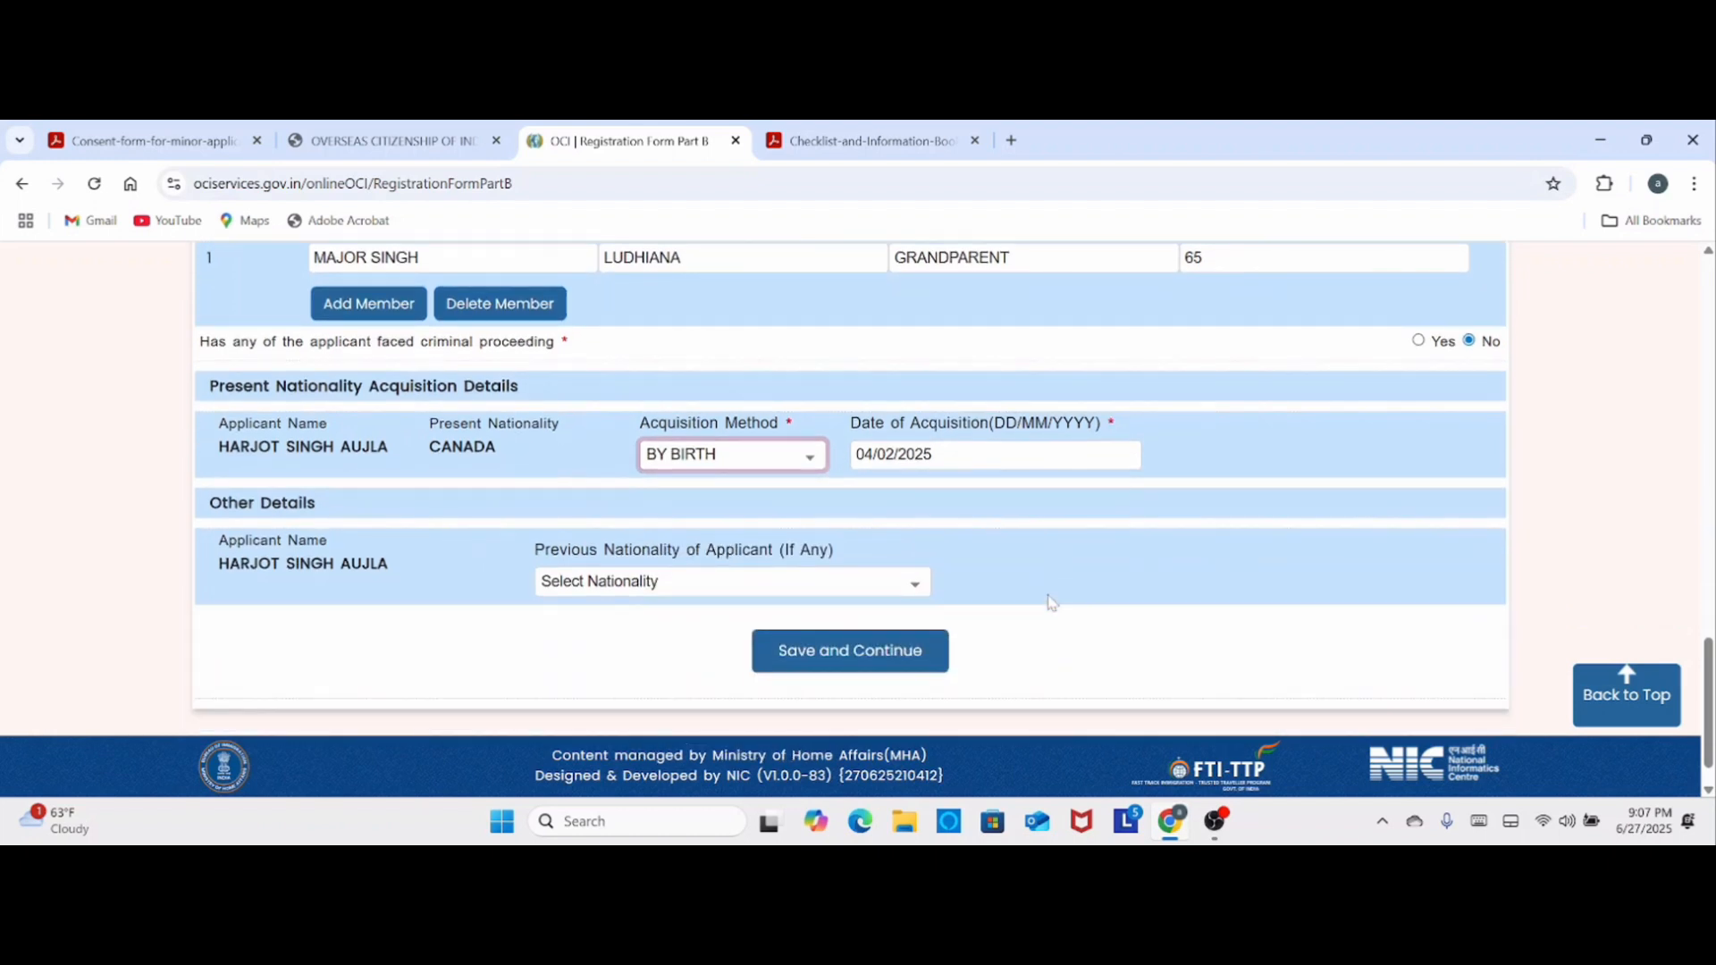
key("Tab")
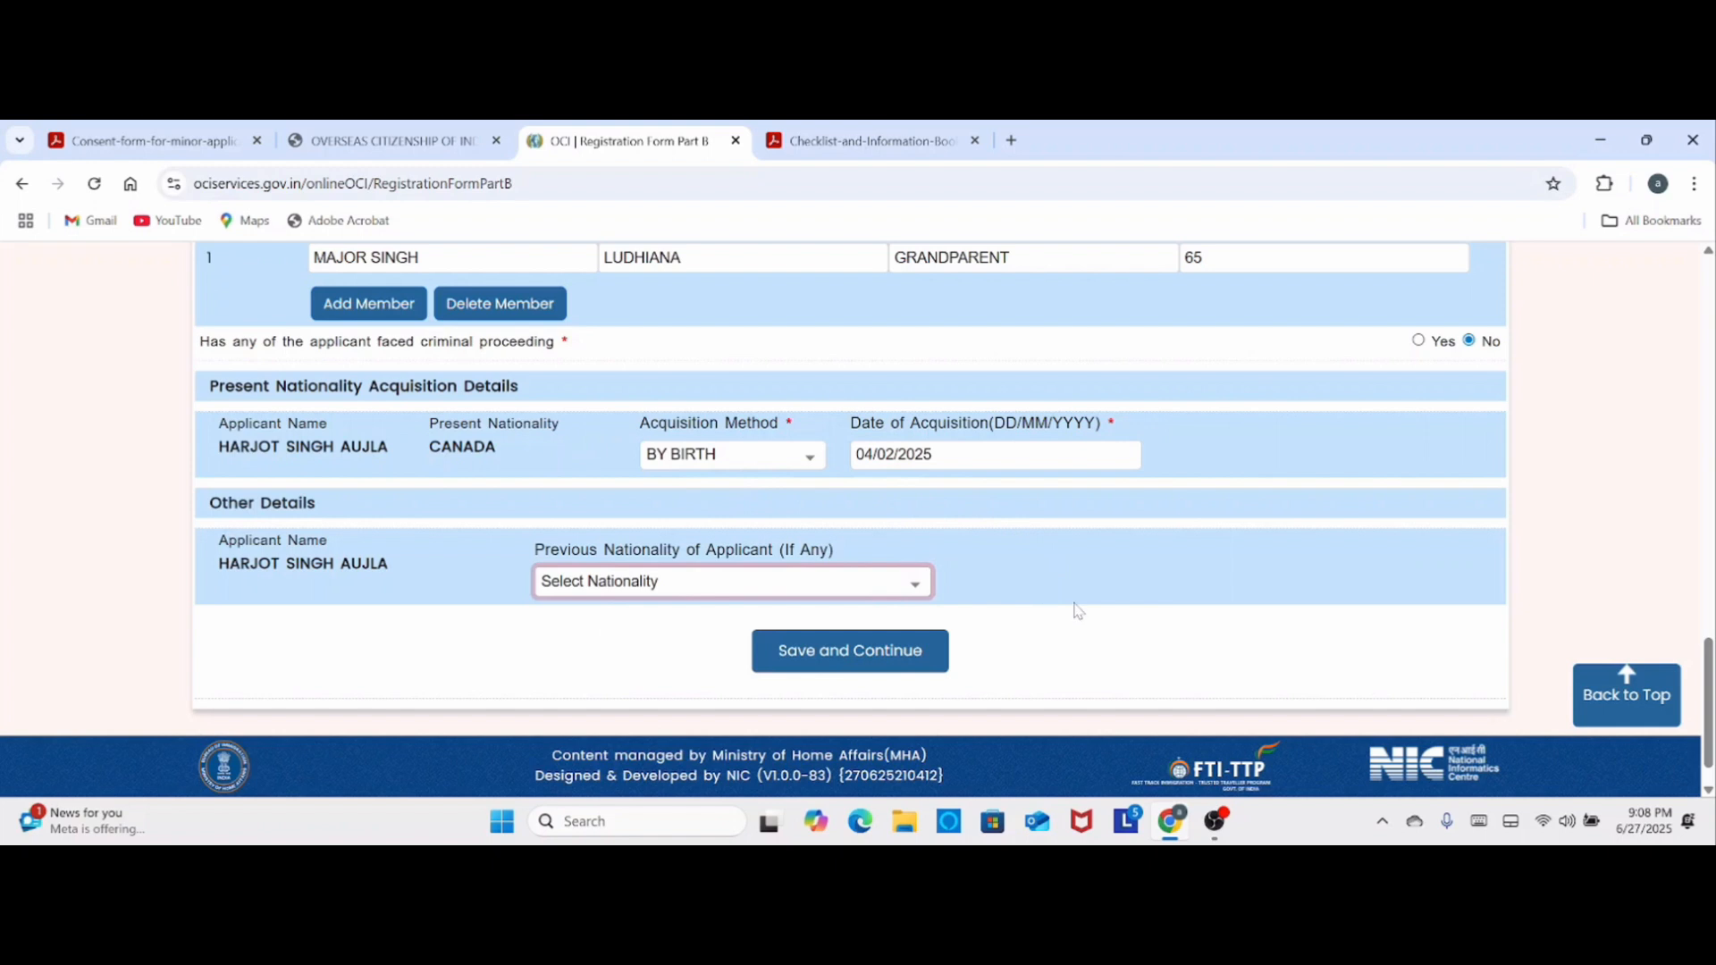
left_click(862, 652)
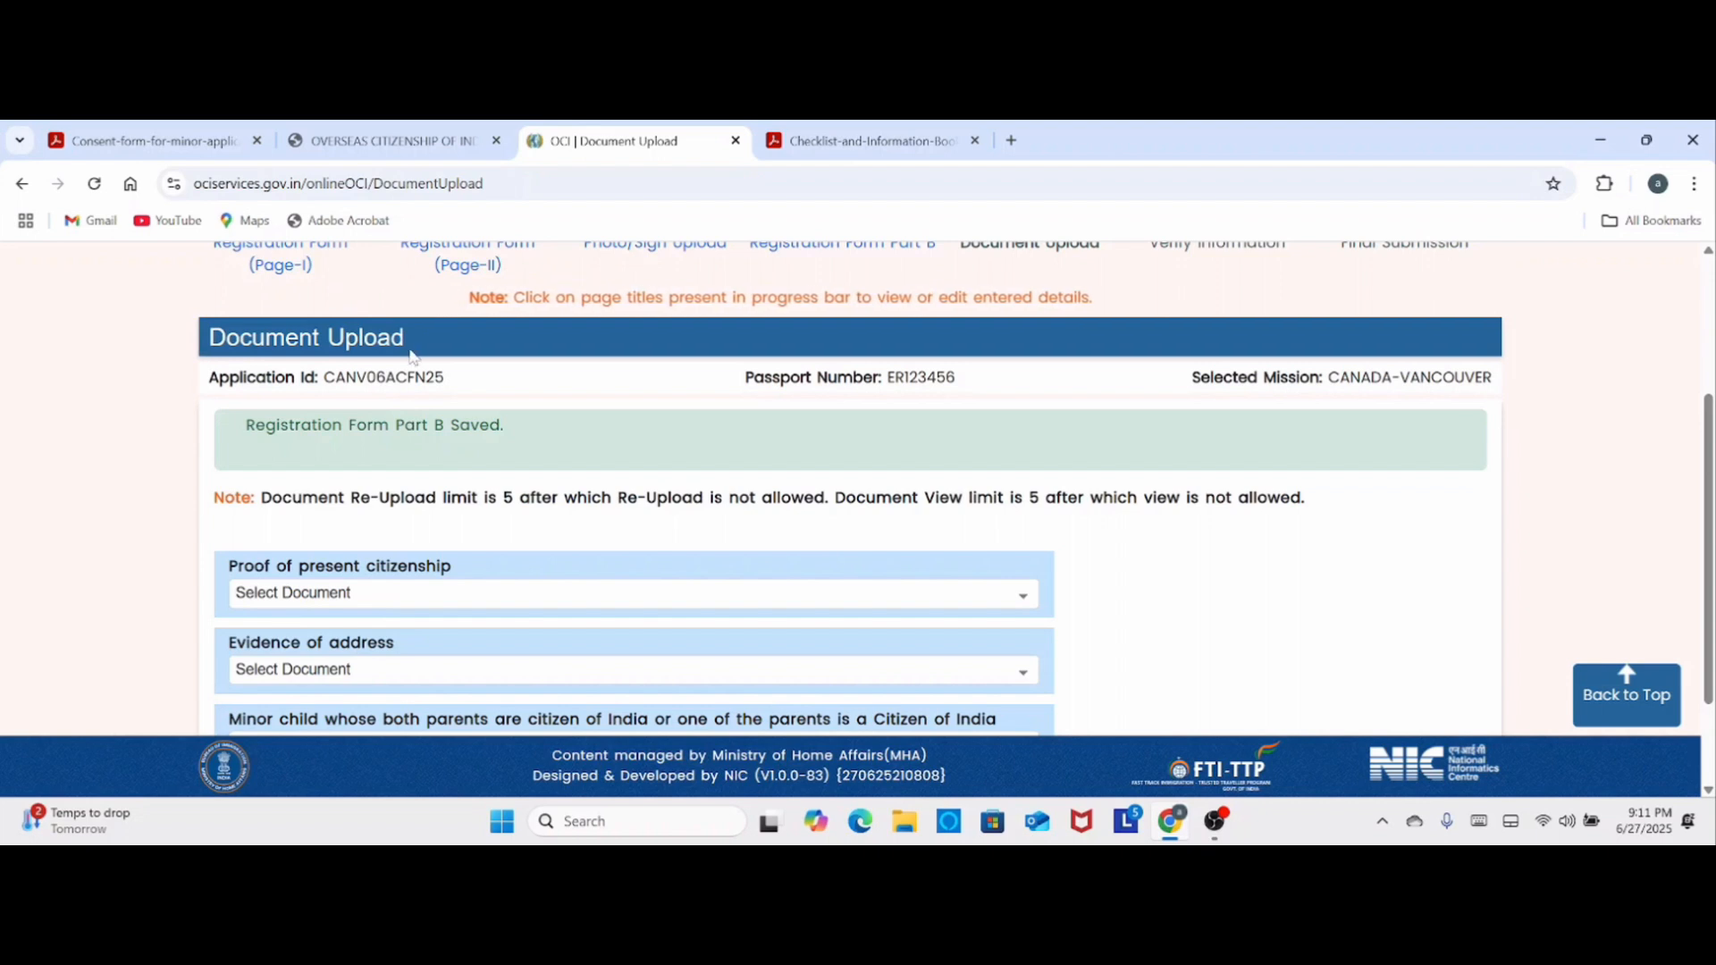
- Read the document re-upload limit and view the document types accepted as Proof of present citizenship
left_click_drag(262, 498, 800, 520)
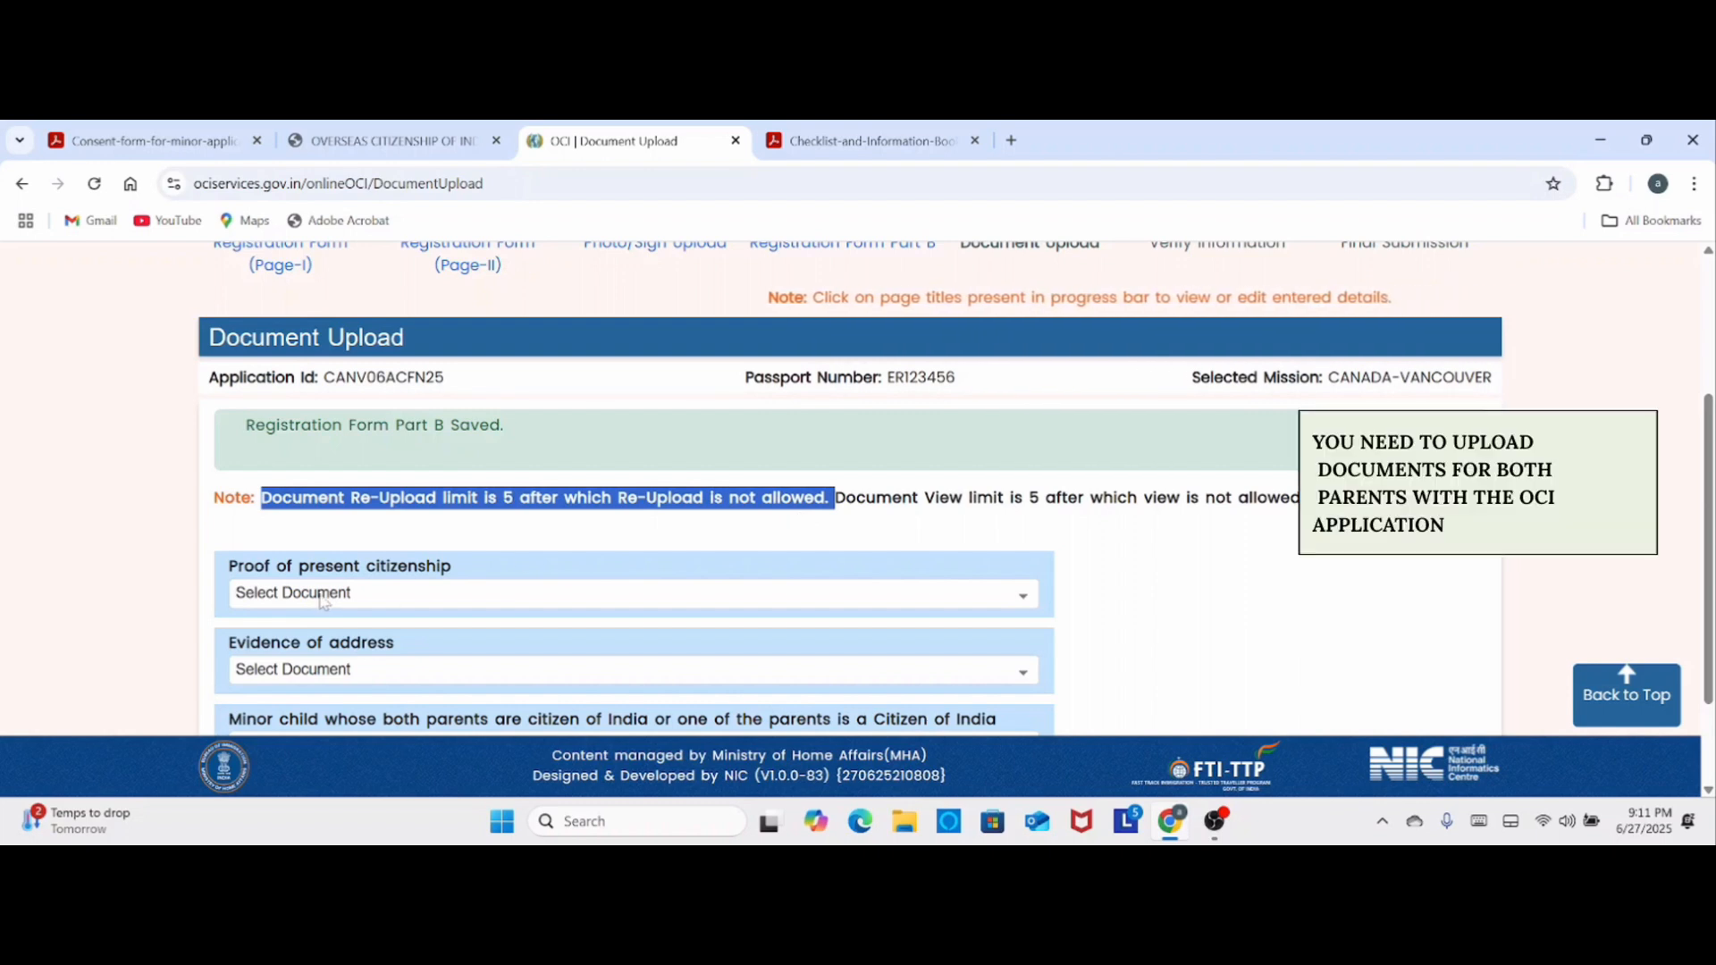
left_click(613, 593)
scroll(614, 586, "down", 2)
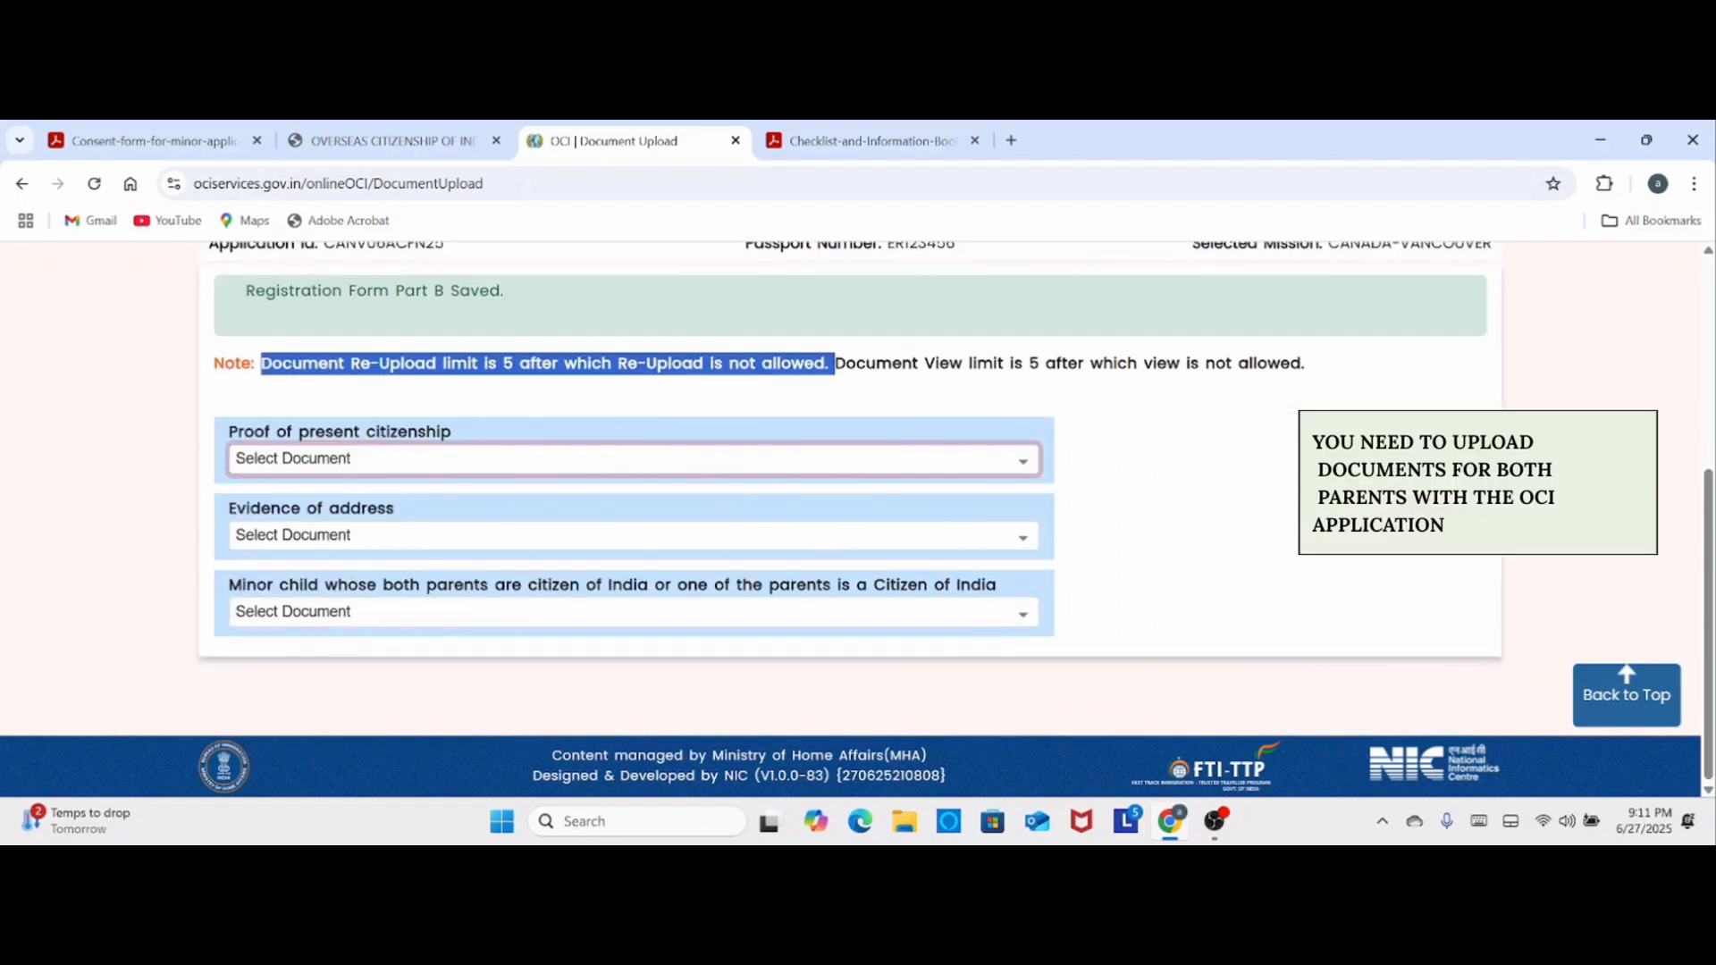
left_click(438, 474)
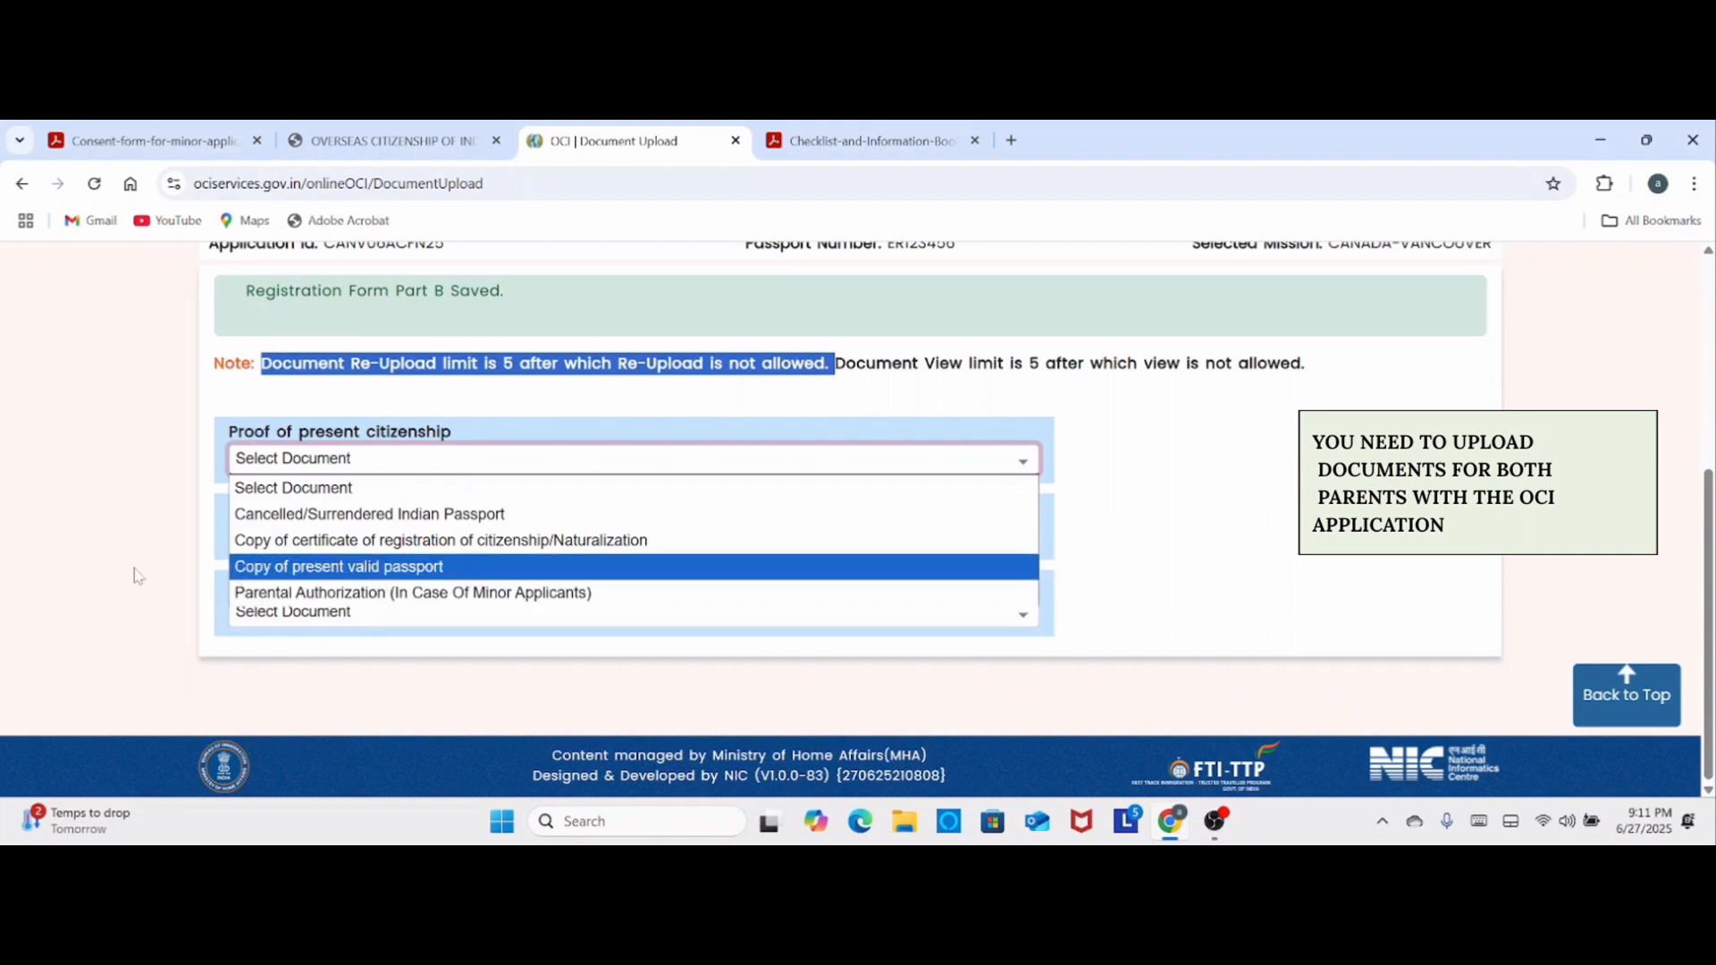
left_click(189, 554)
- Choose Driving License as Evidence of address, check the upload file requirements, and close the upload dialog without adding a file
left_click(396, 534)
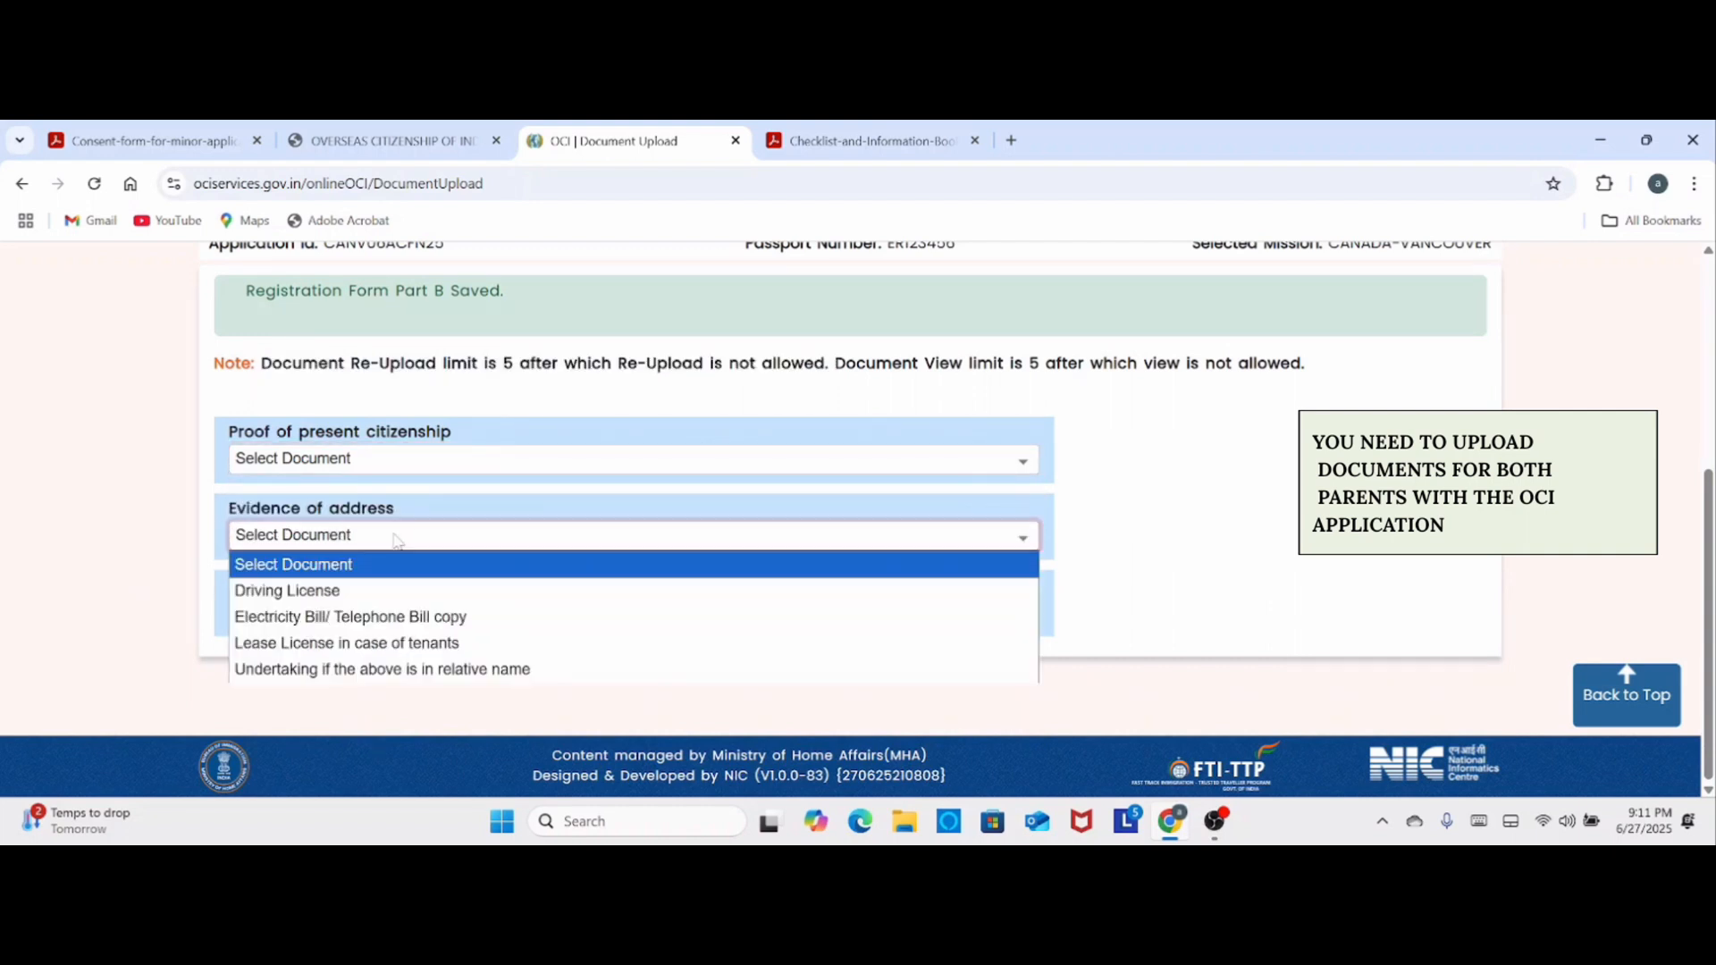
left_click(318, 592)
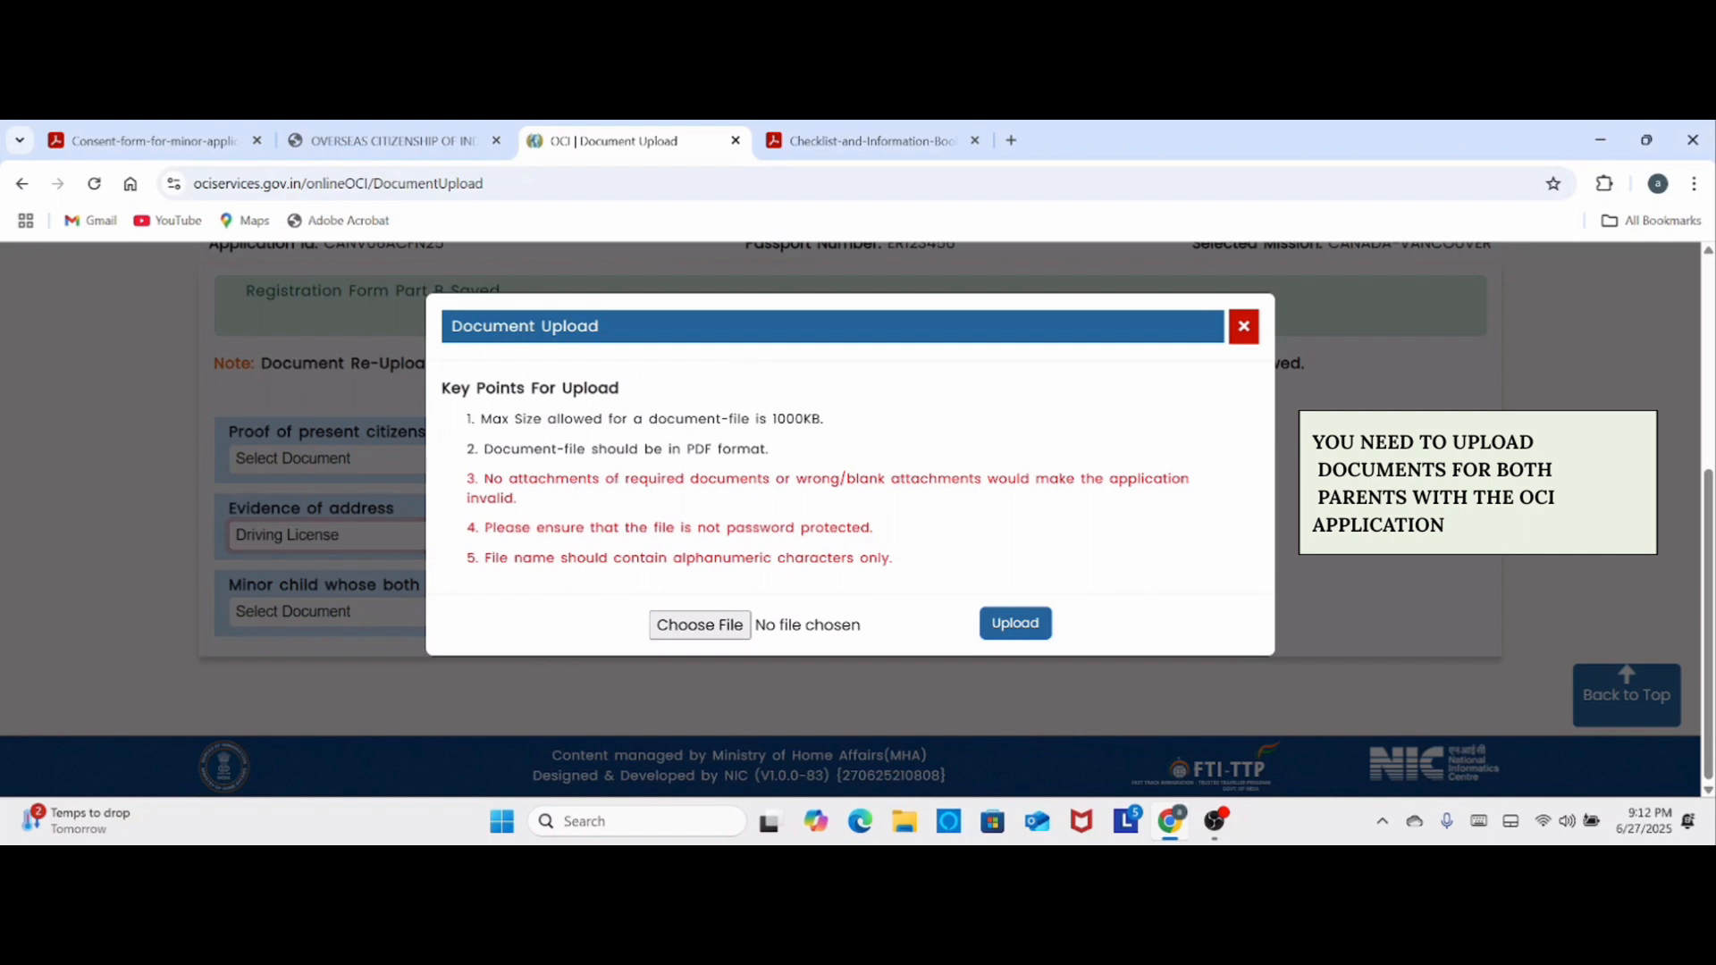
left_click_drag(551, 448, 799, 460)
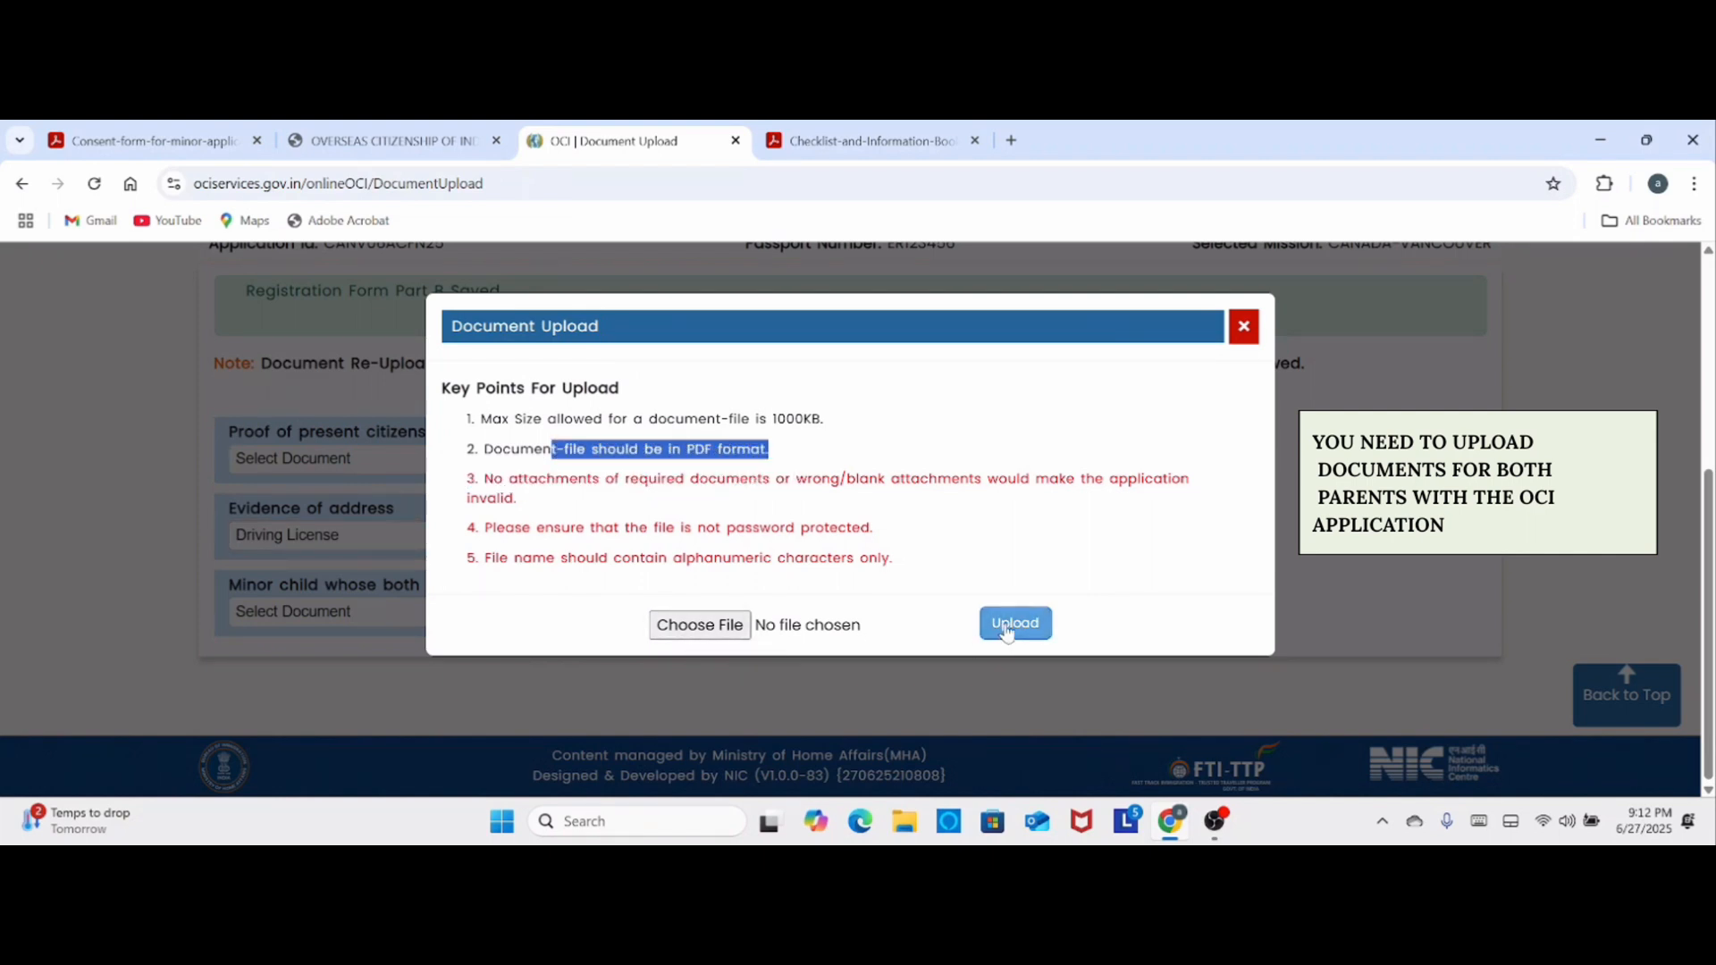
left_click(1244, 327)
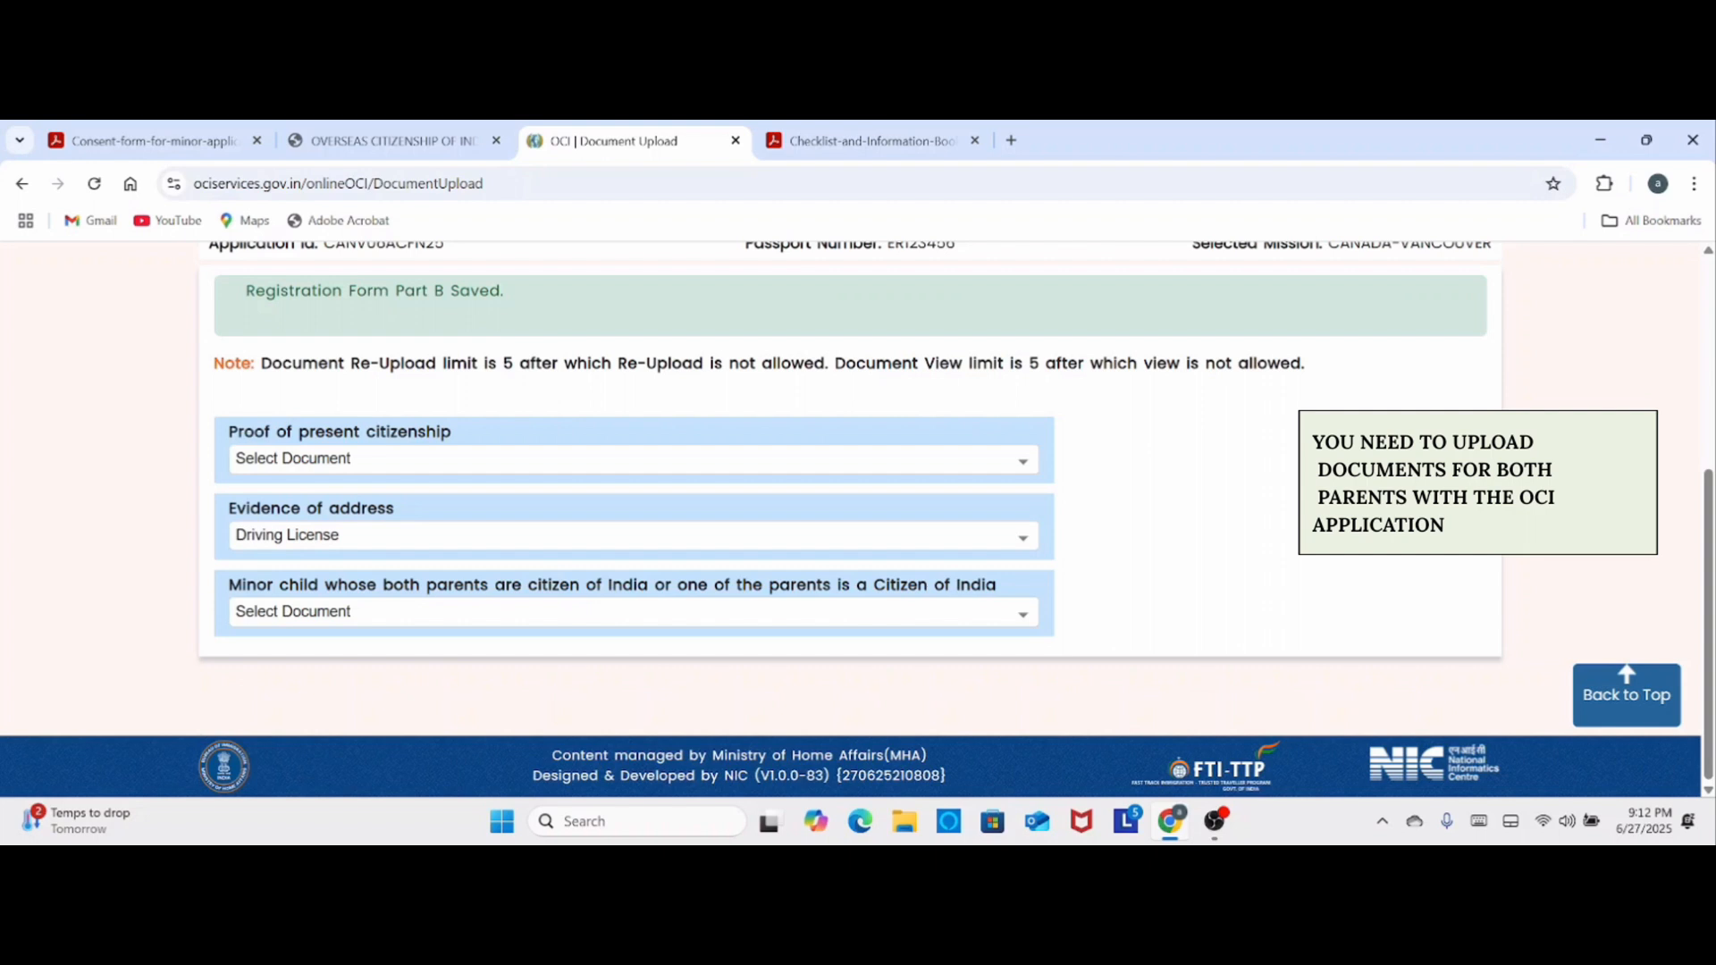
- Choose Marriage Certificate of Parents for the minor child category, recheck the PDF format requirement, and close the upload dialog
left_click(589, 617)
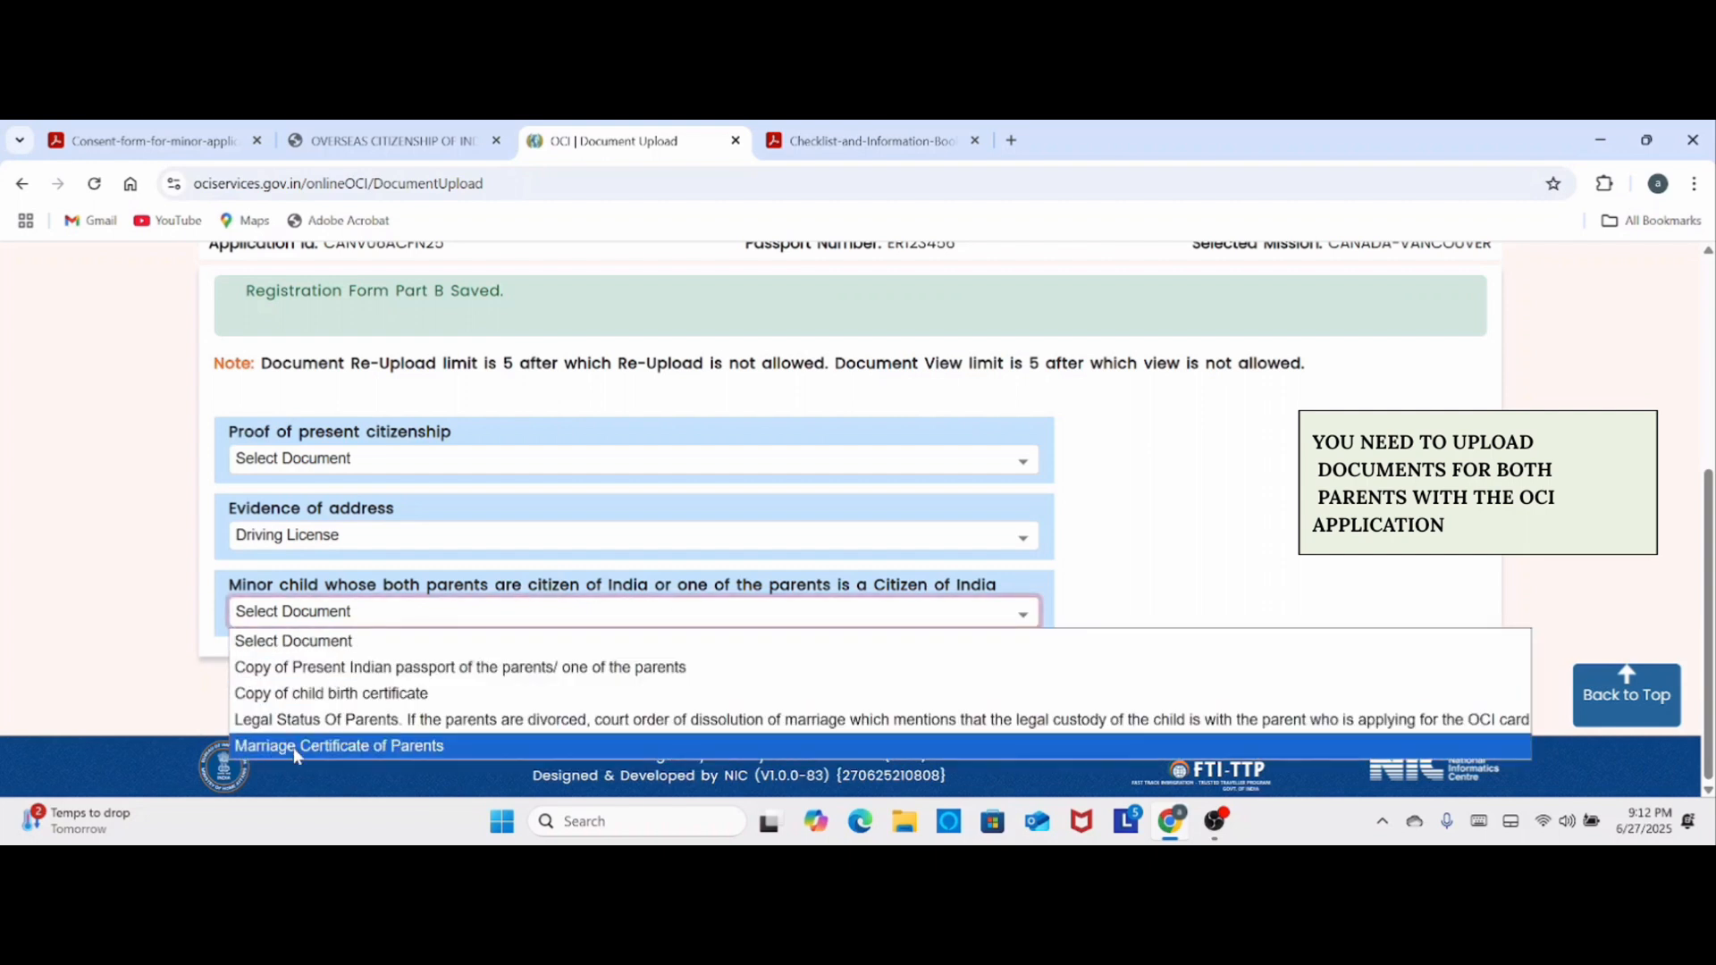
left_click(293, 747)
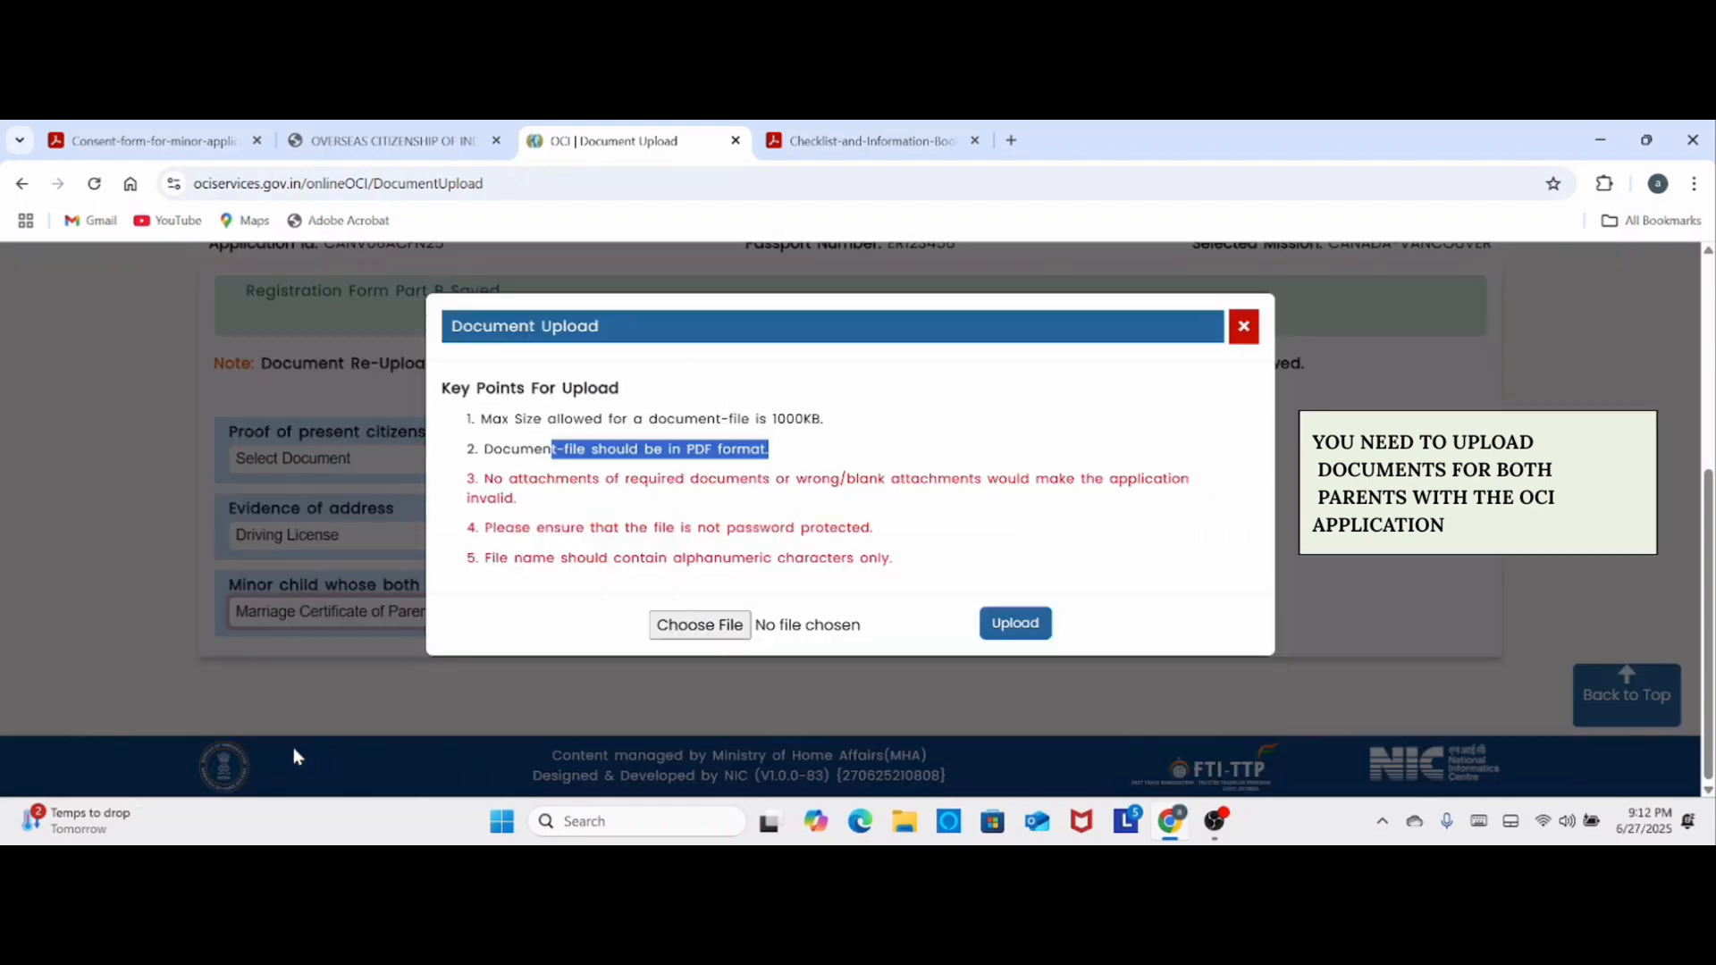
left_click(603, 476)
left_click_drag(477, 449, 784, 456)
left_click(784, 456)
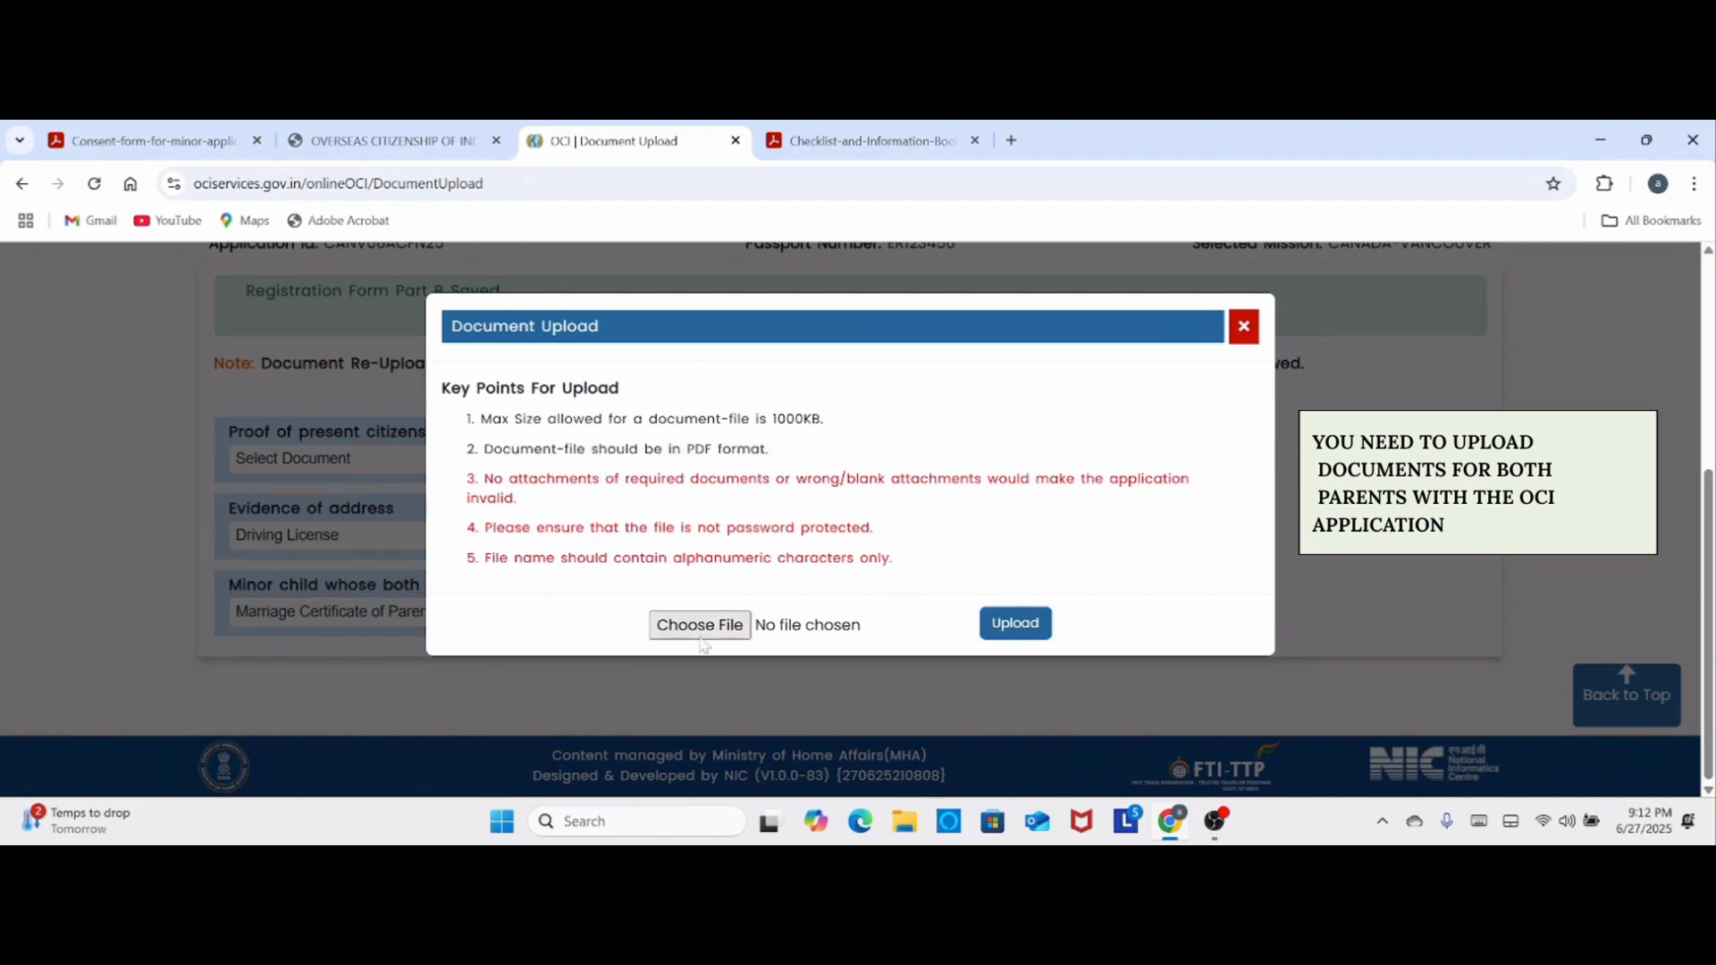
left_click(1244, 327)
scroll(946, 333, "up", 3)
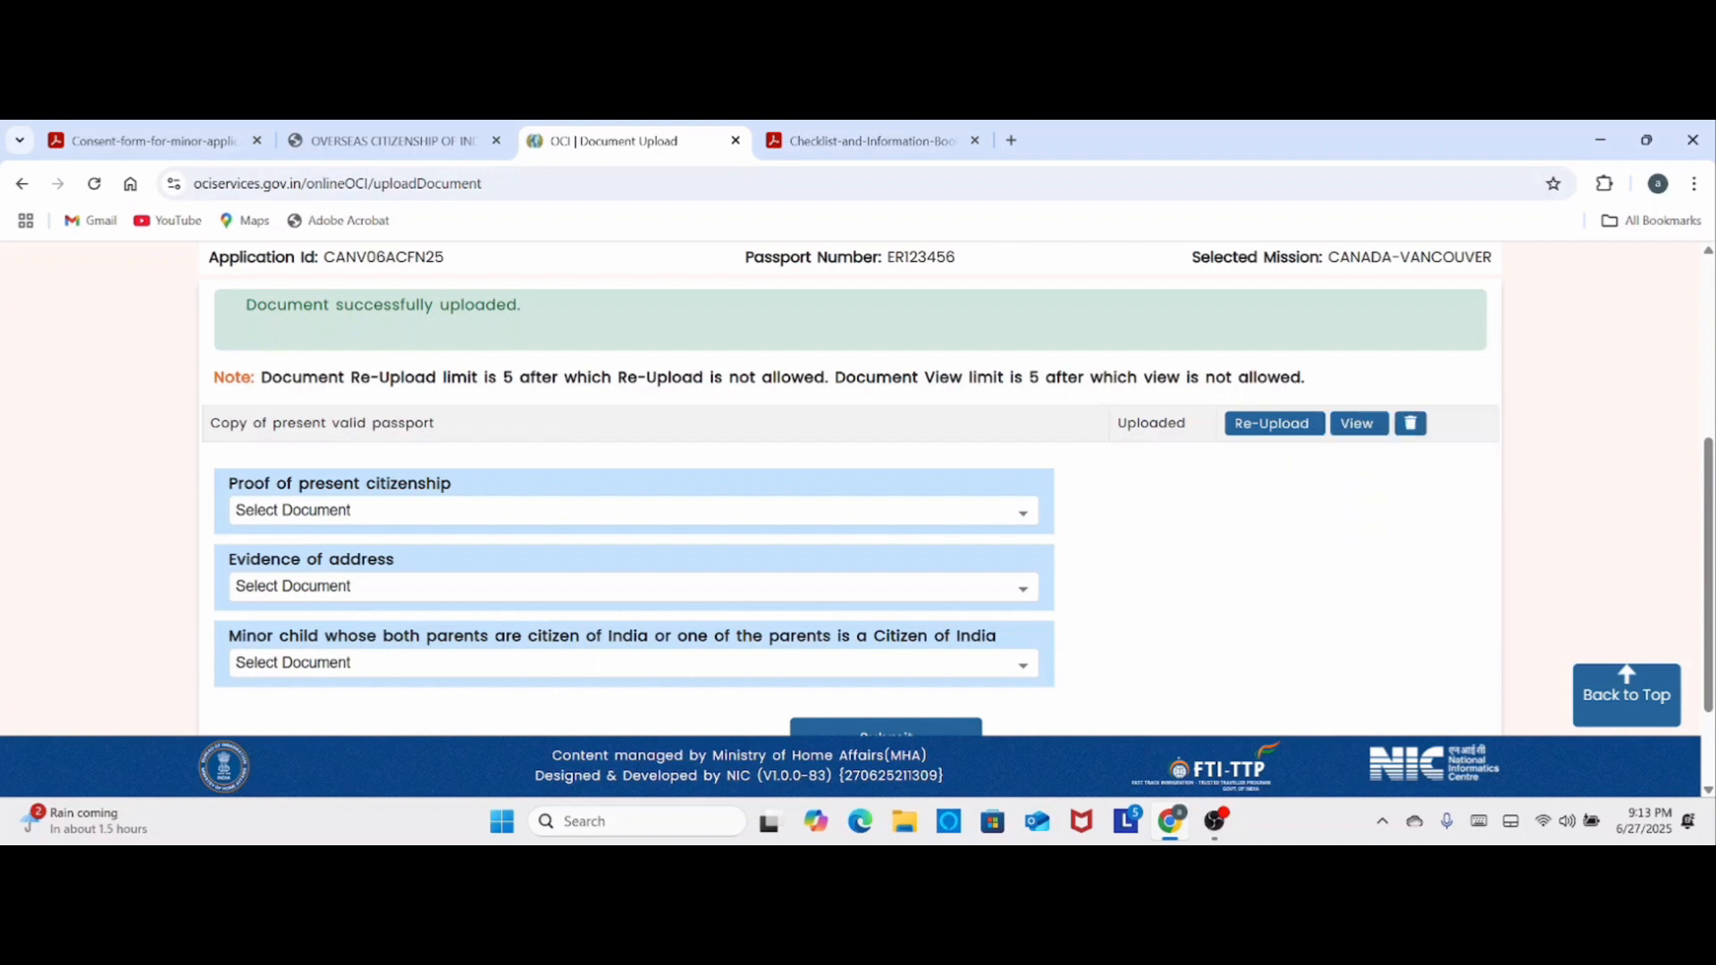
- Submit the uploaded documents and review the applicant, passport, family and contact details on the Verify Information page
scroll(1289, 538, "down", 2)
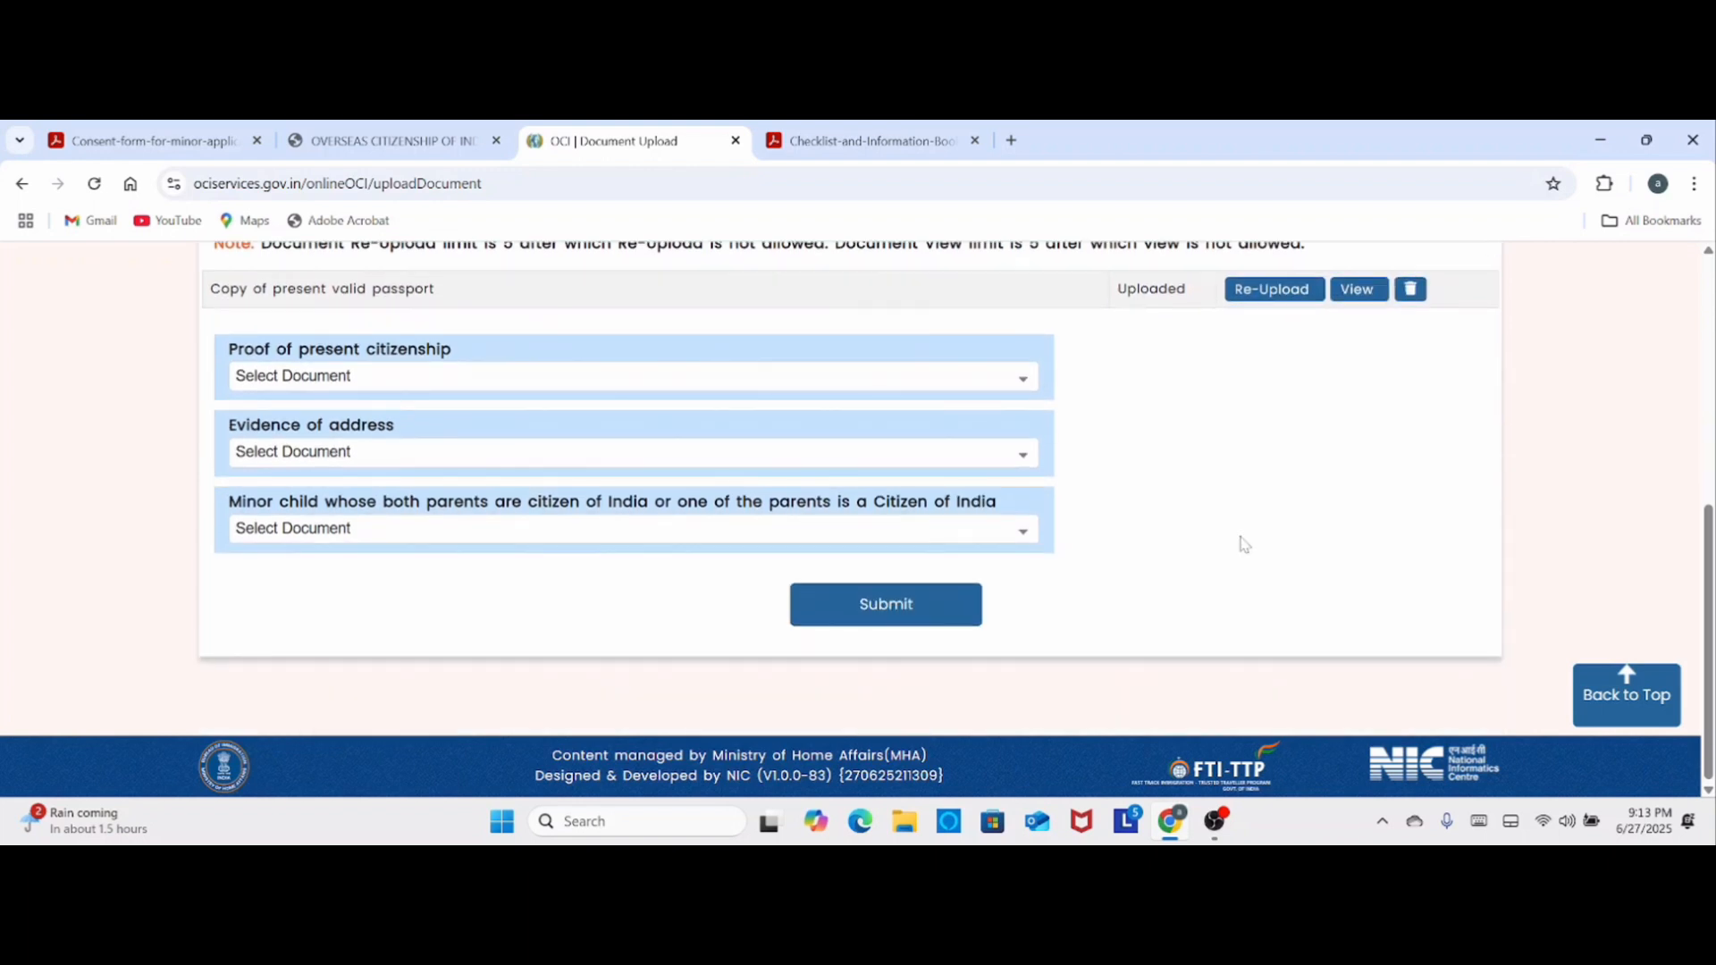
left_click(899, 608)
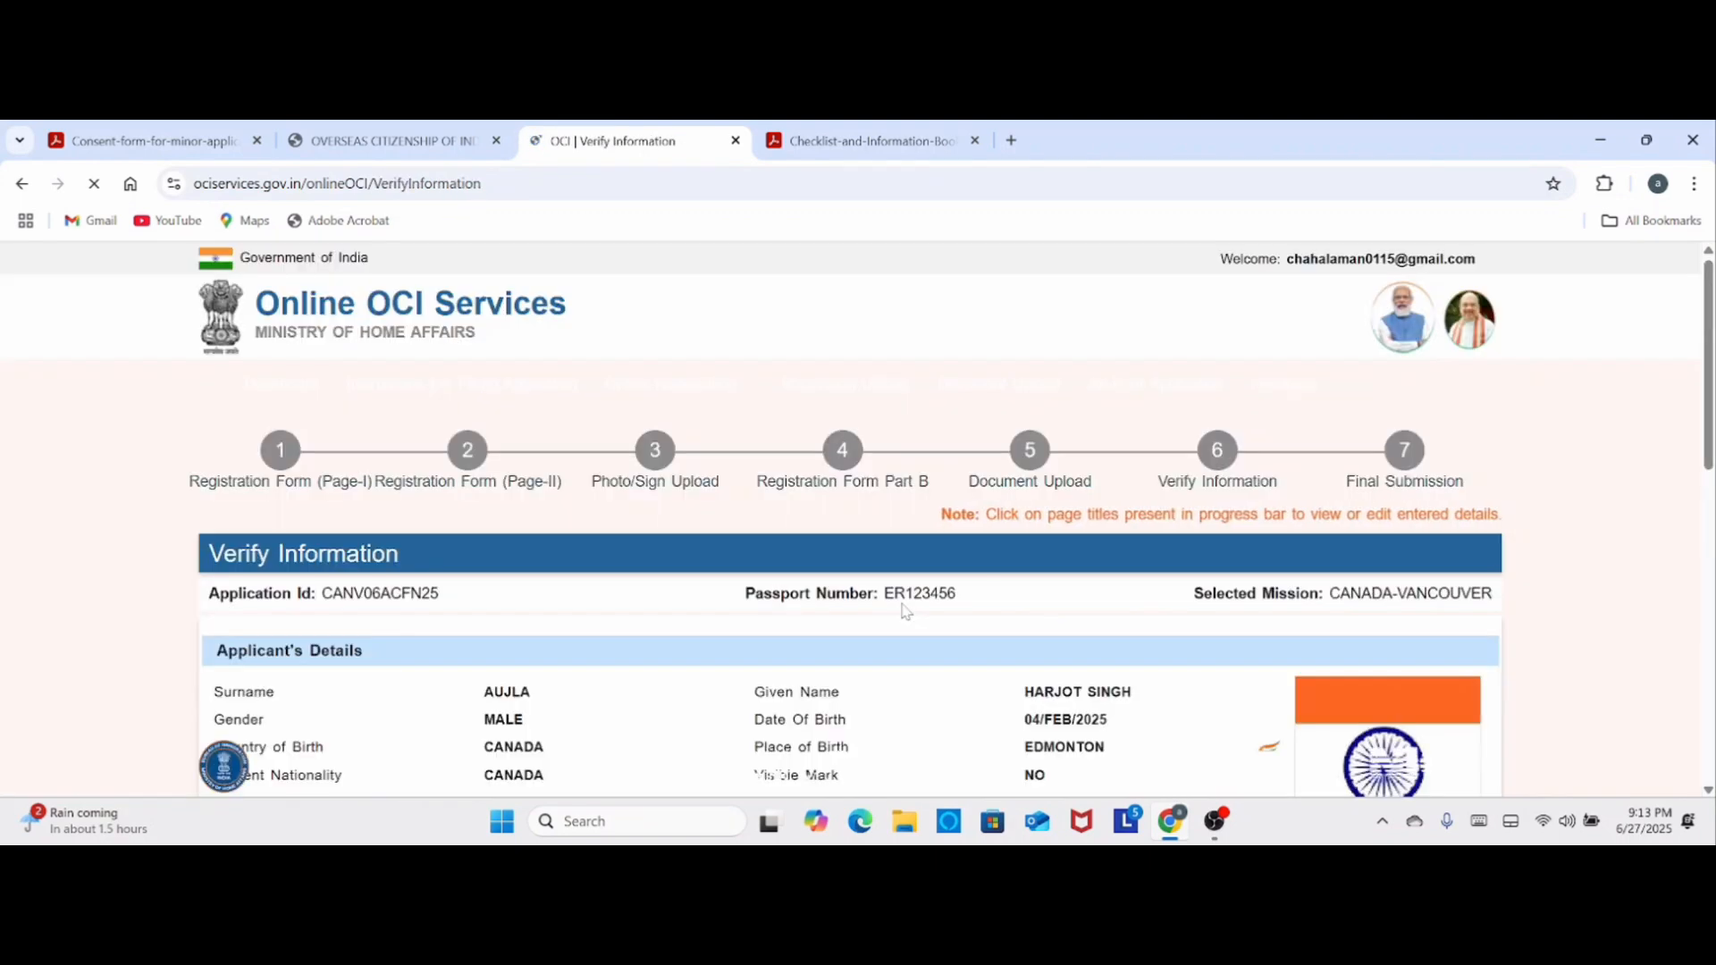
scroll(898, 612, "down", 2)
scroll(898, 616, "down", 4)
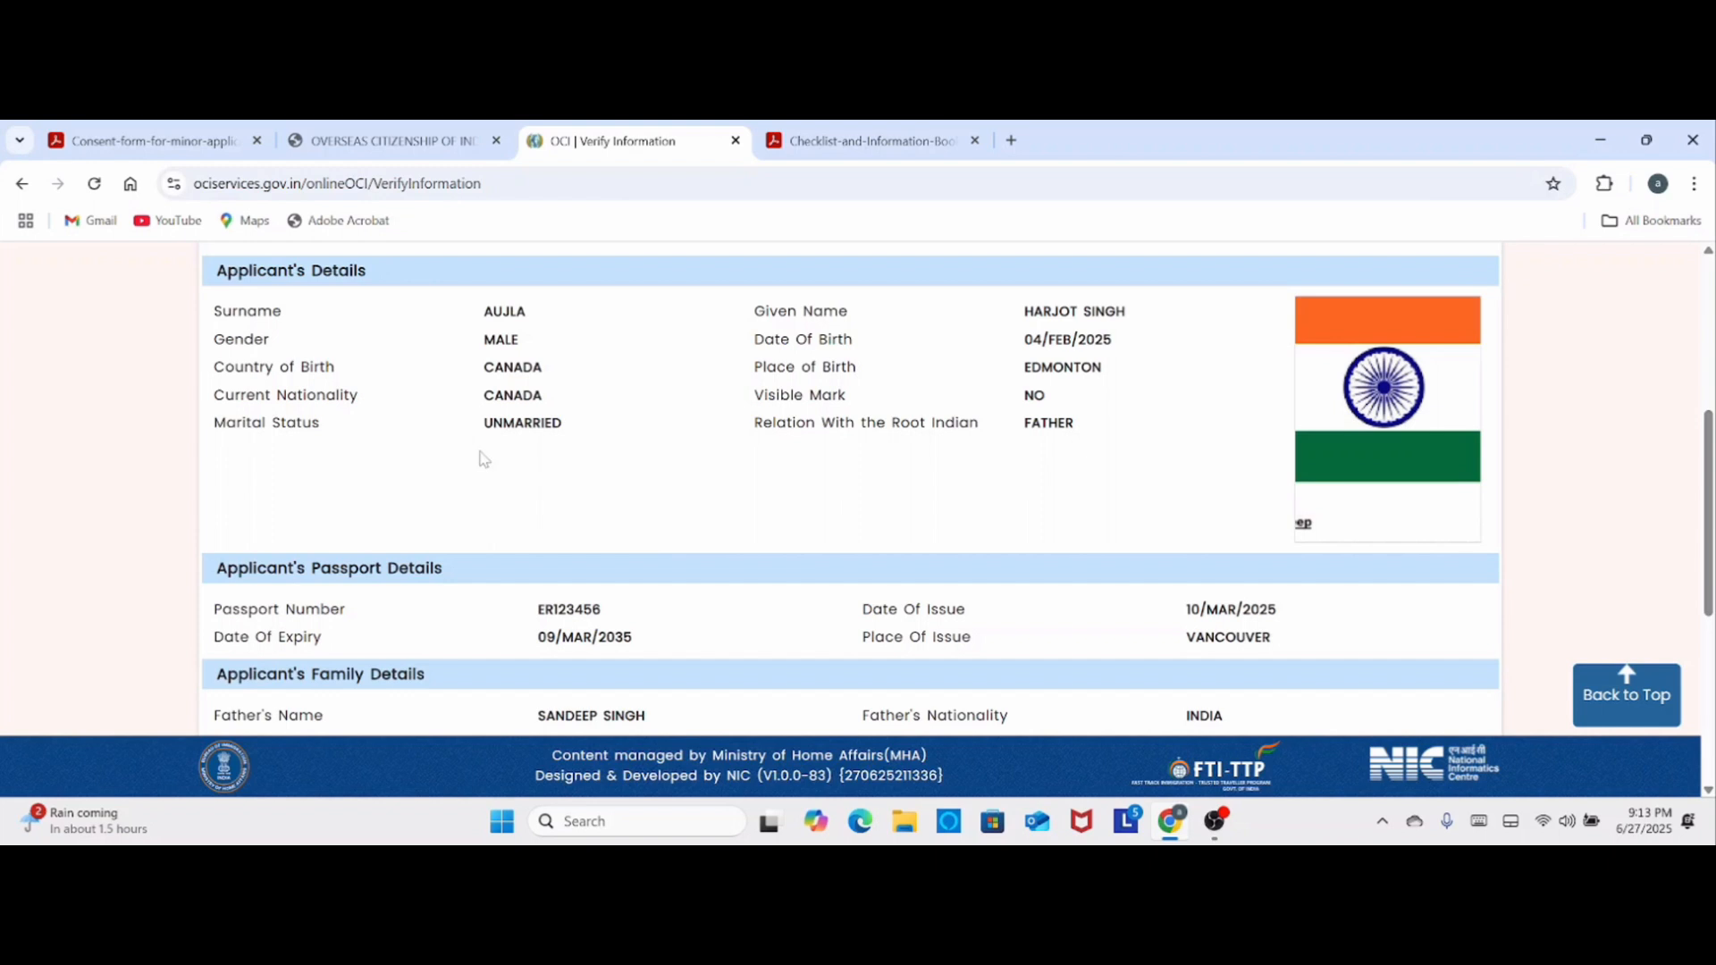
scroll(959, 549, "down", 3)
scroll(959, 549, "down", 2)
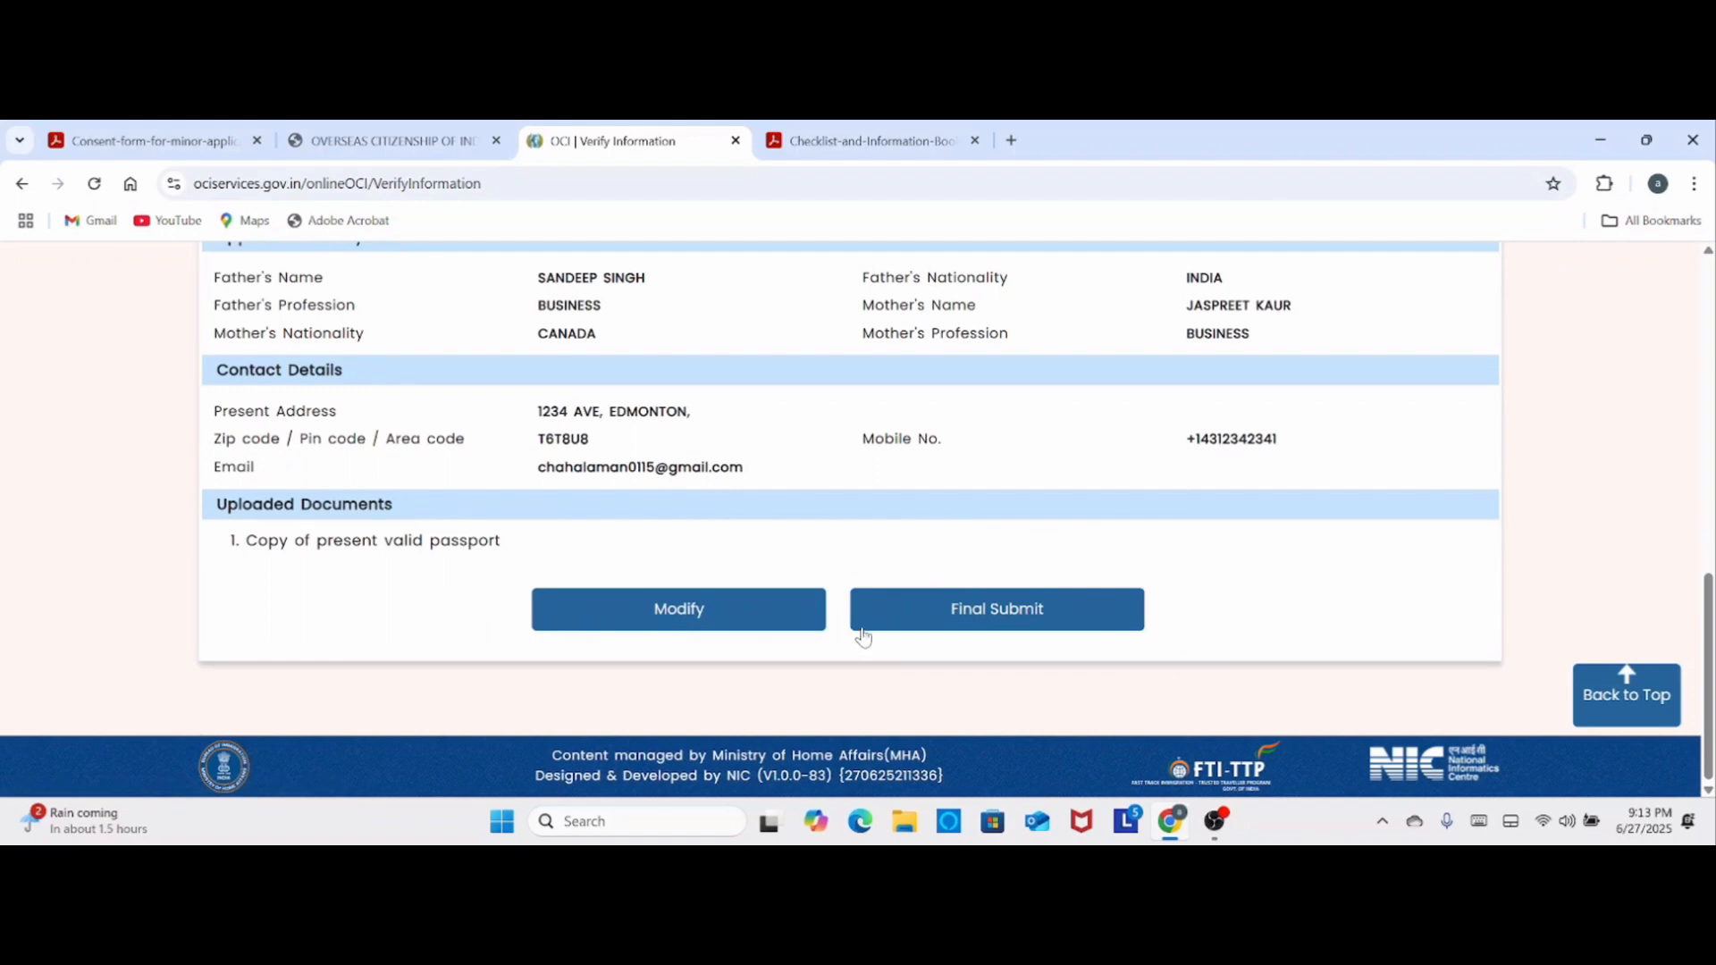
scroll(1100, 486, "up", 4)
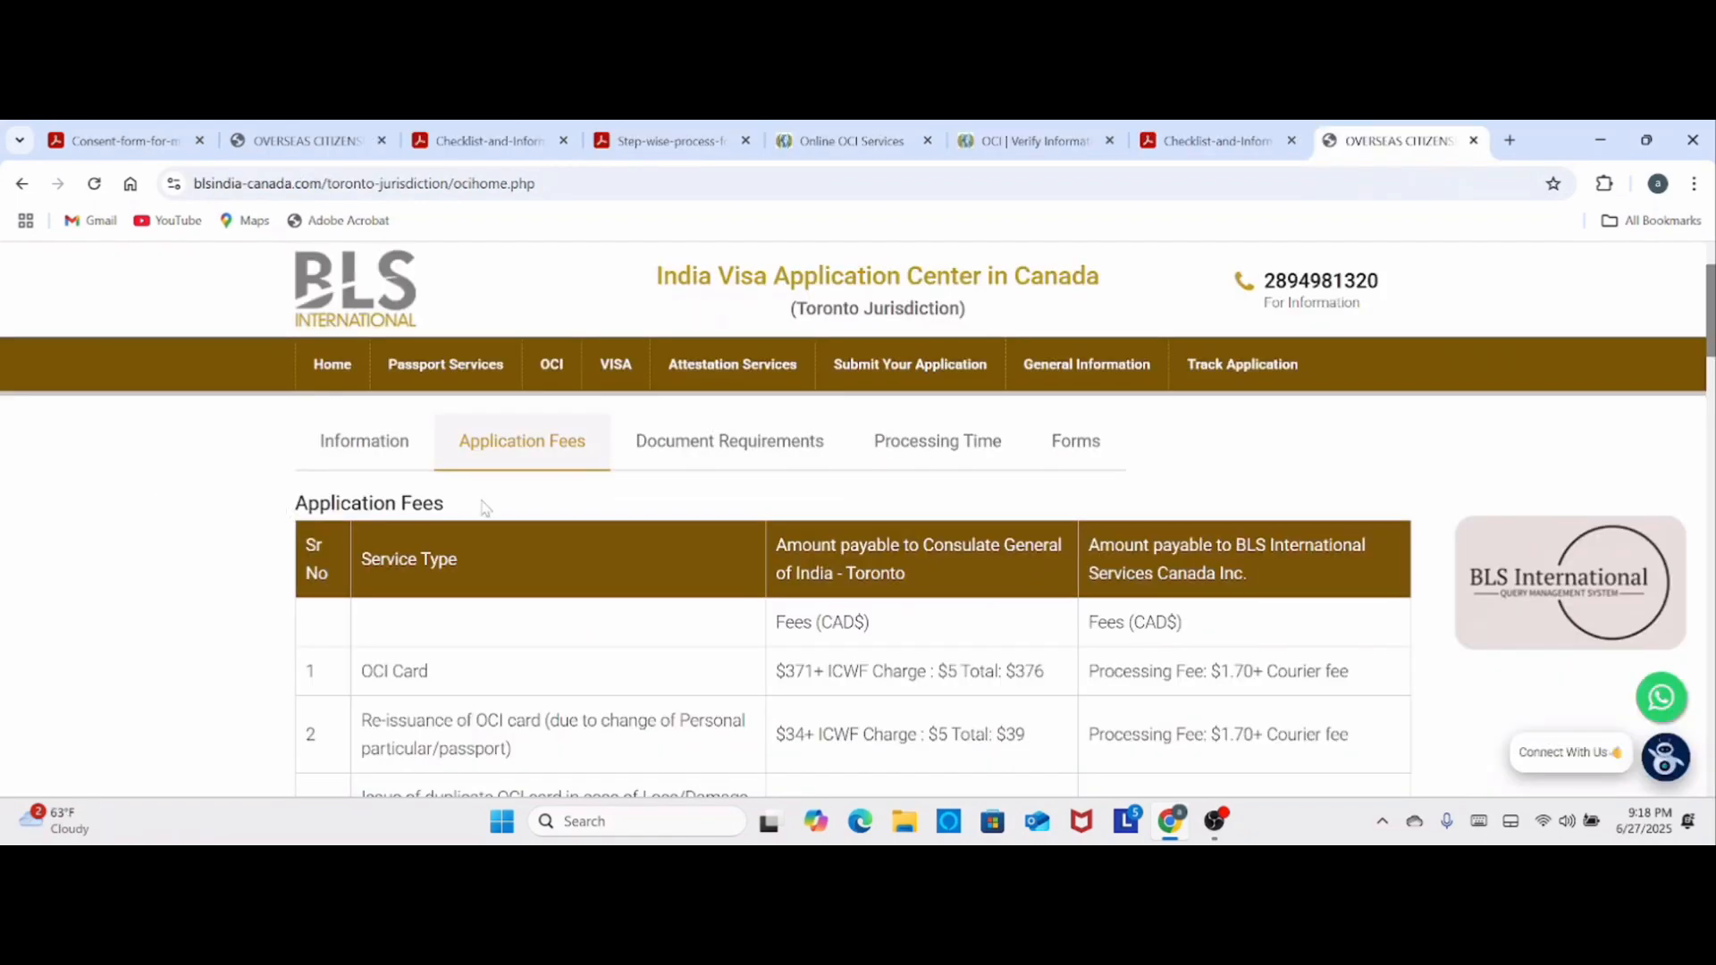
- Examine the OCI Card application fees and the in-person and postal payment modes on the BLS Toronto jurisdiction page
left_click_drag(372, 672, 441, 676)
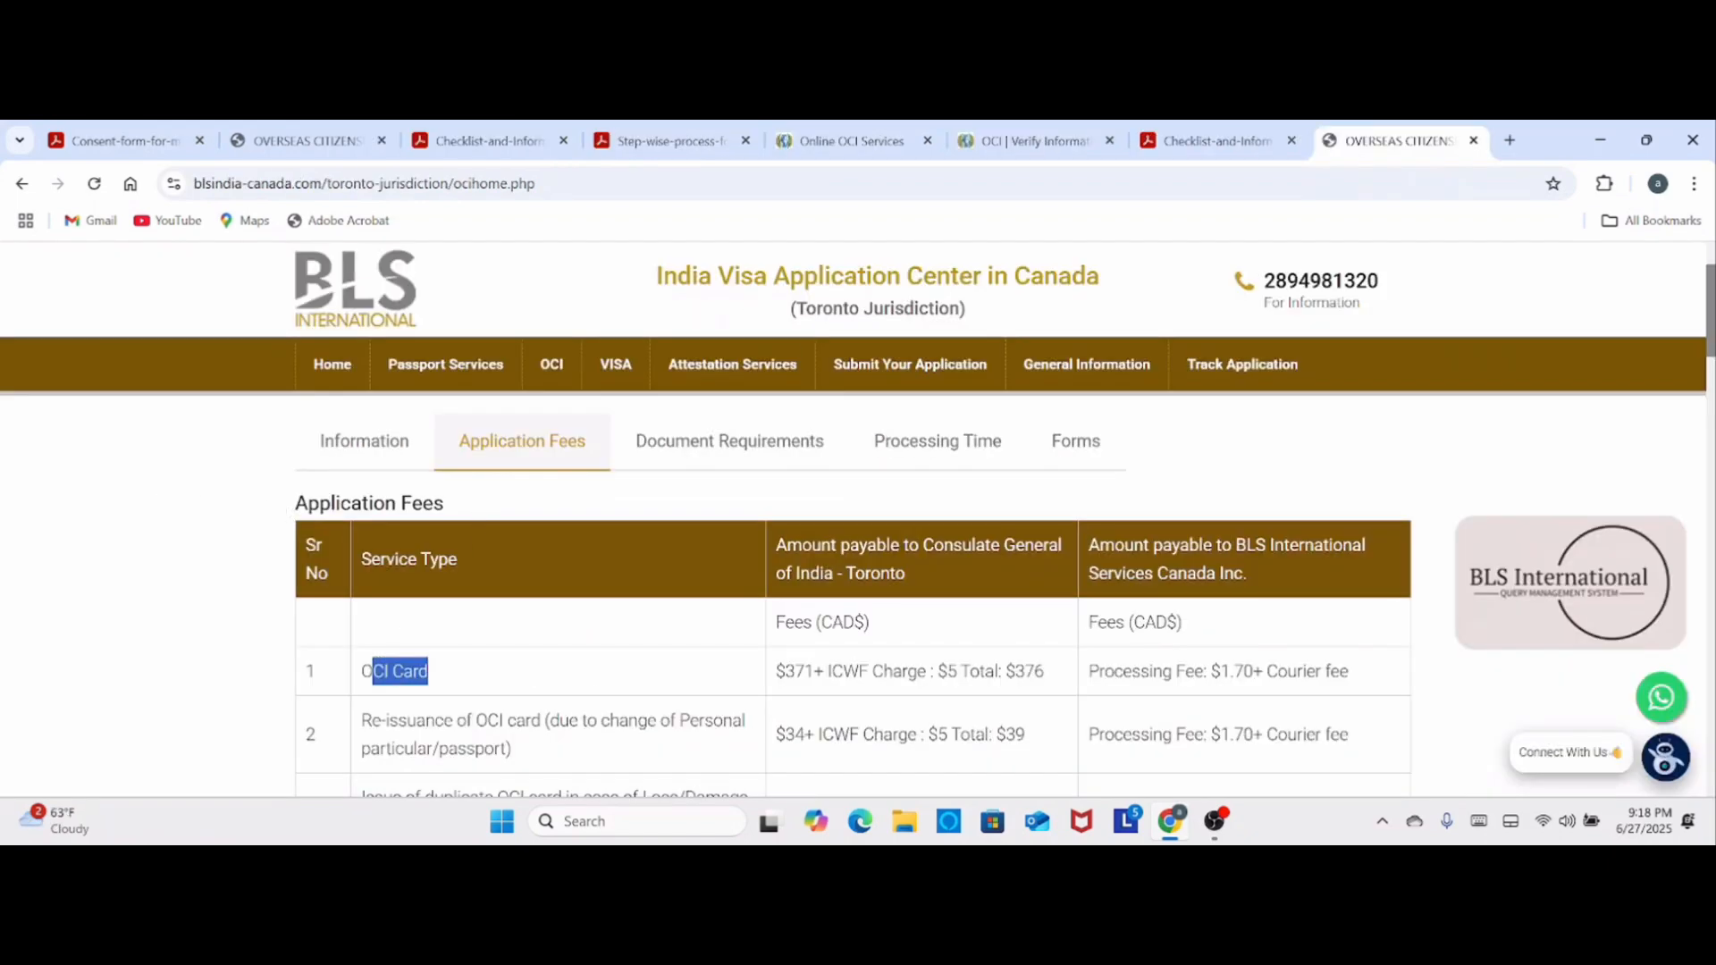
left_click_drag(962, 672, 1065, 677)
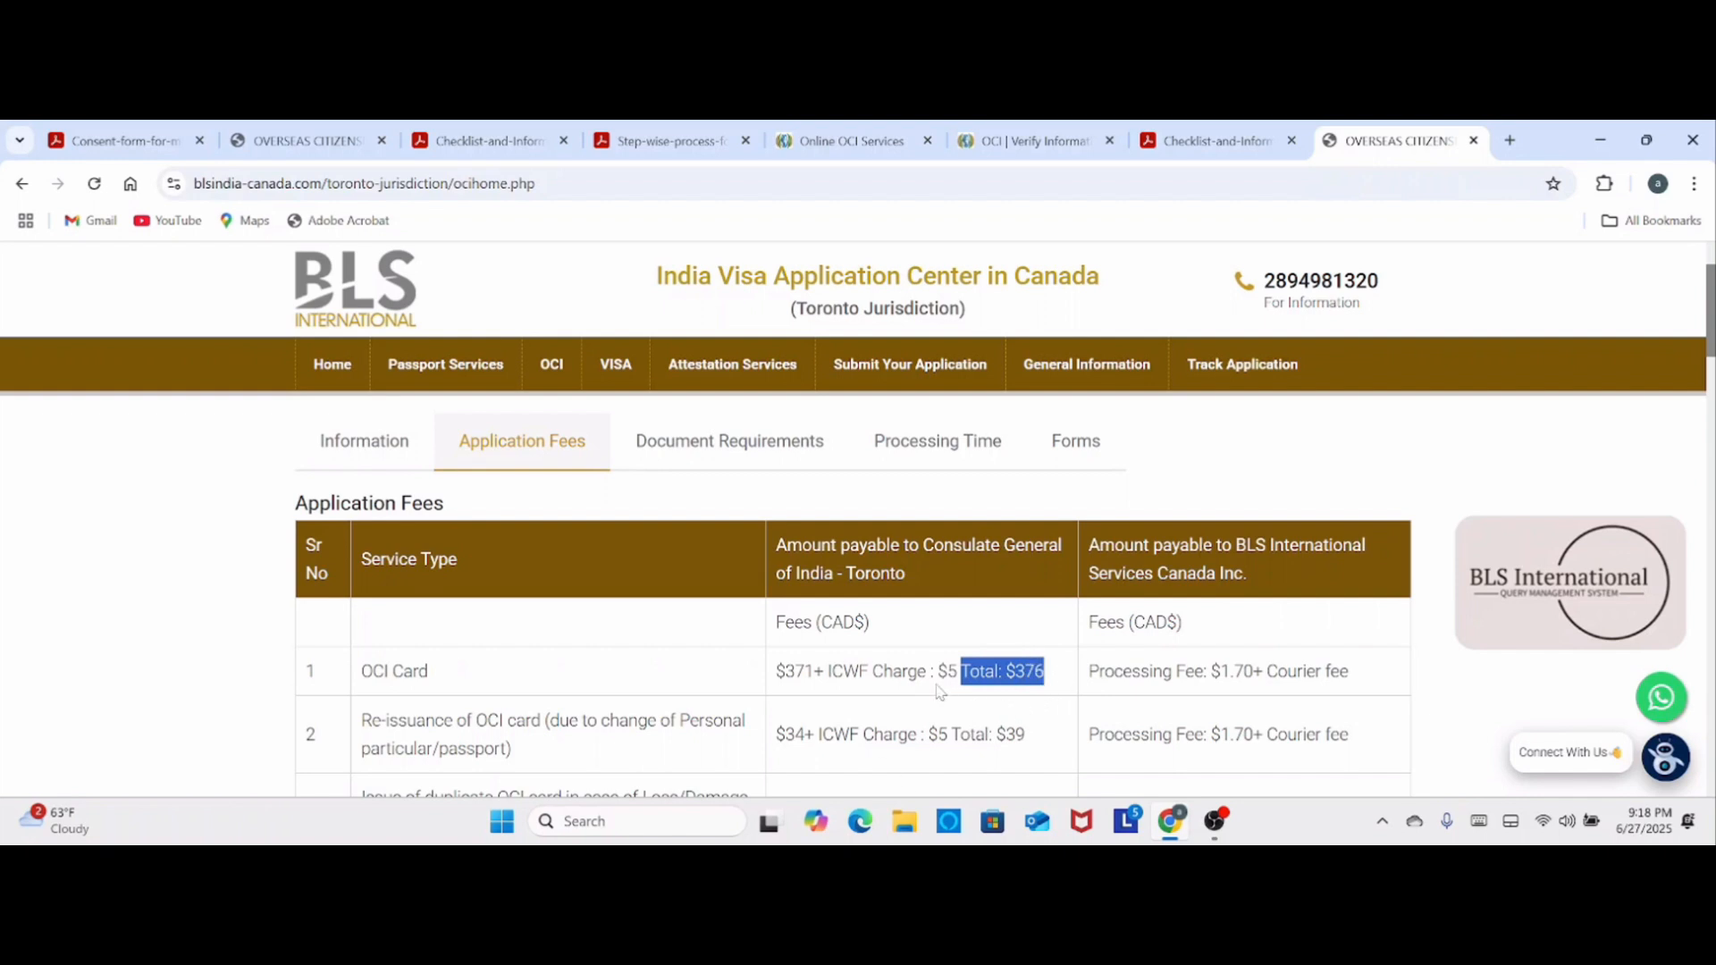
scroll(938, 690, "down", 3)
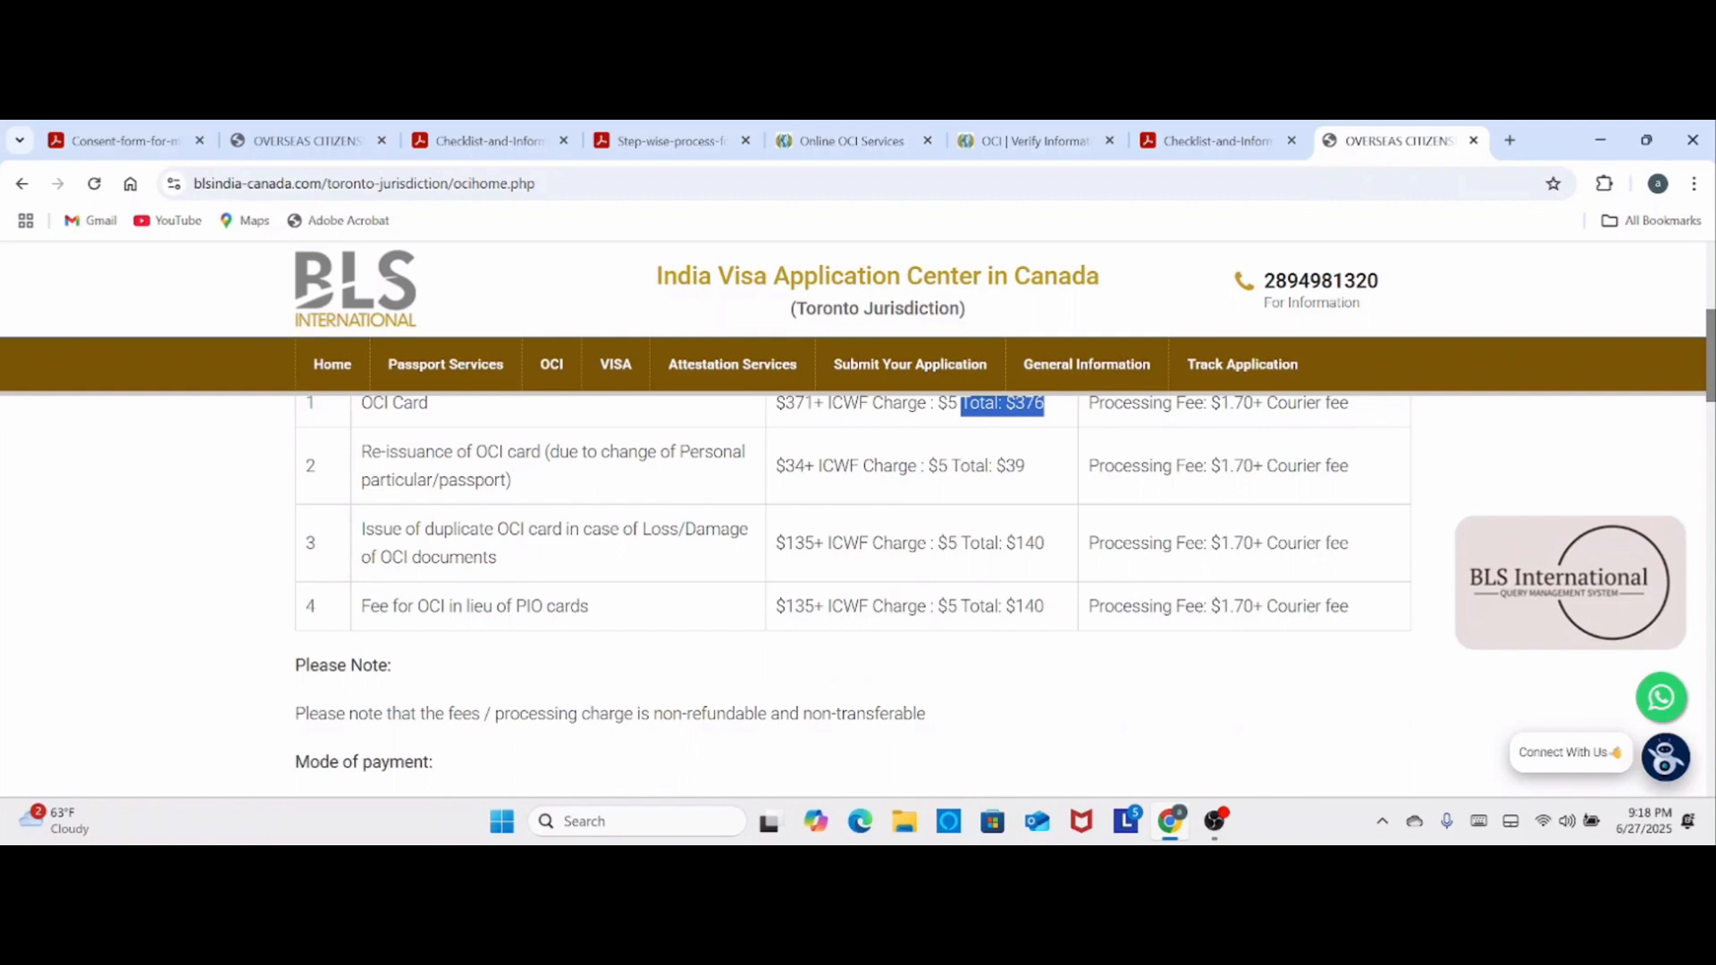
scroll(346, 561, "down", 3)
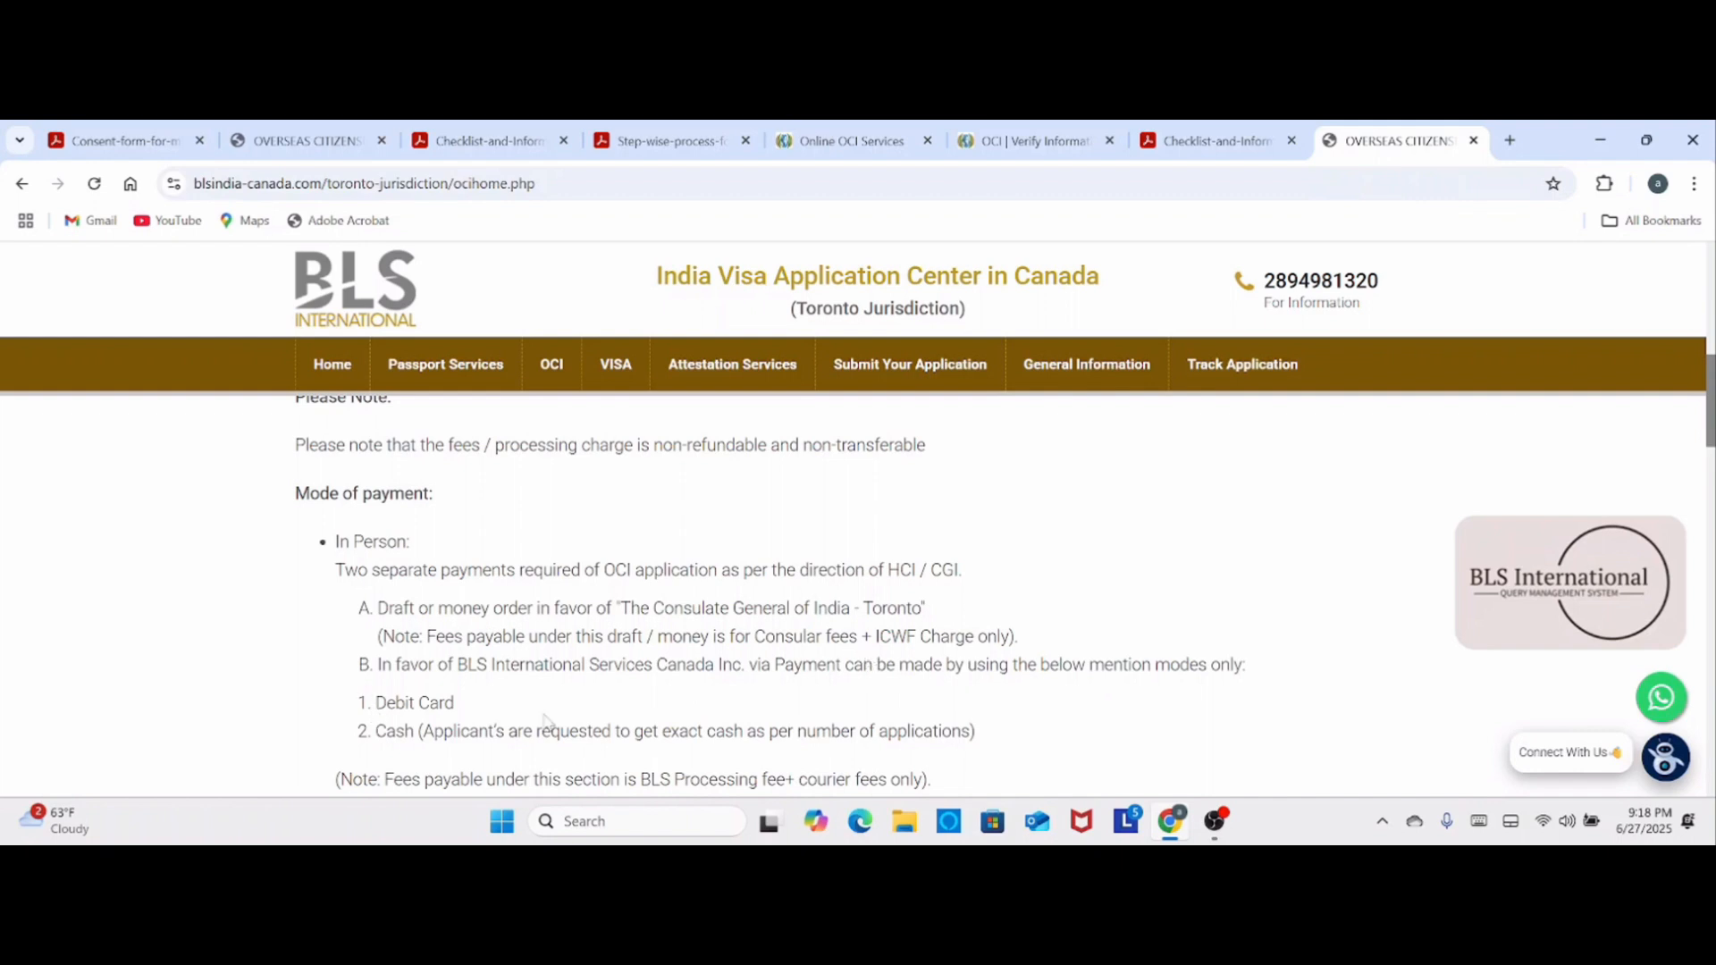
scroll(546, 719, "down", 3)
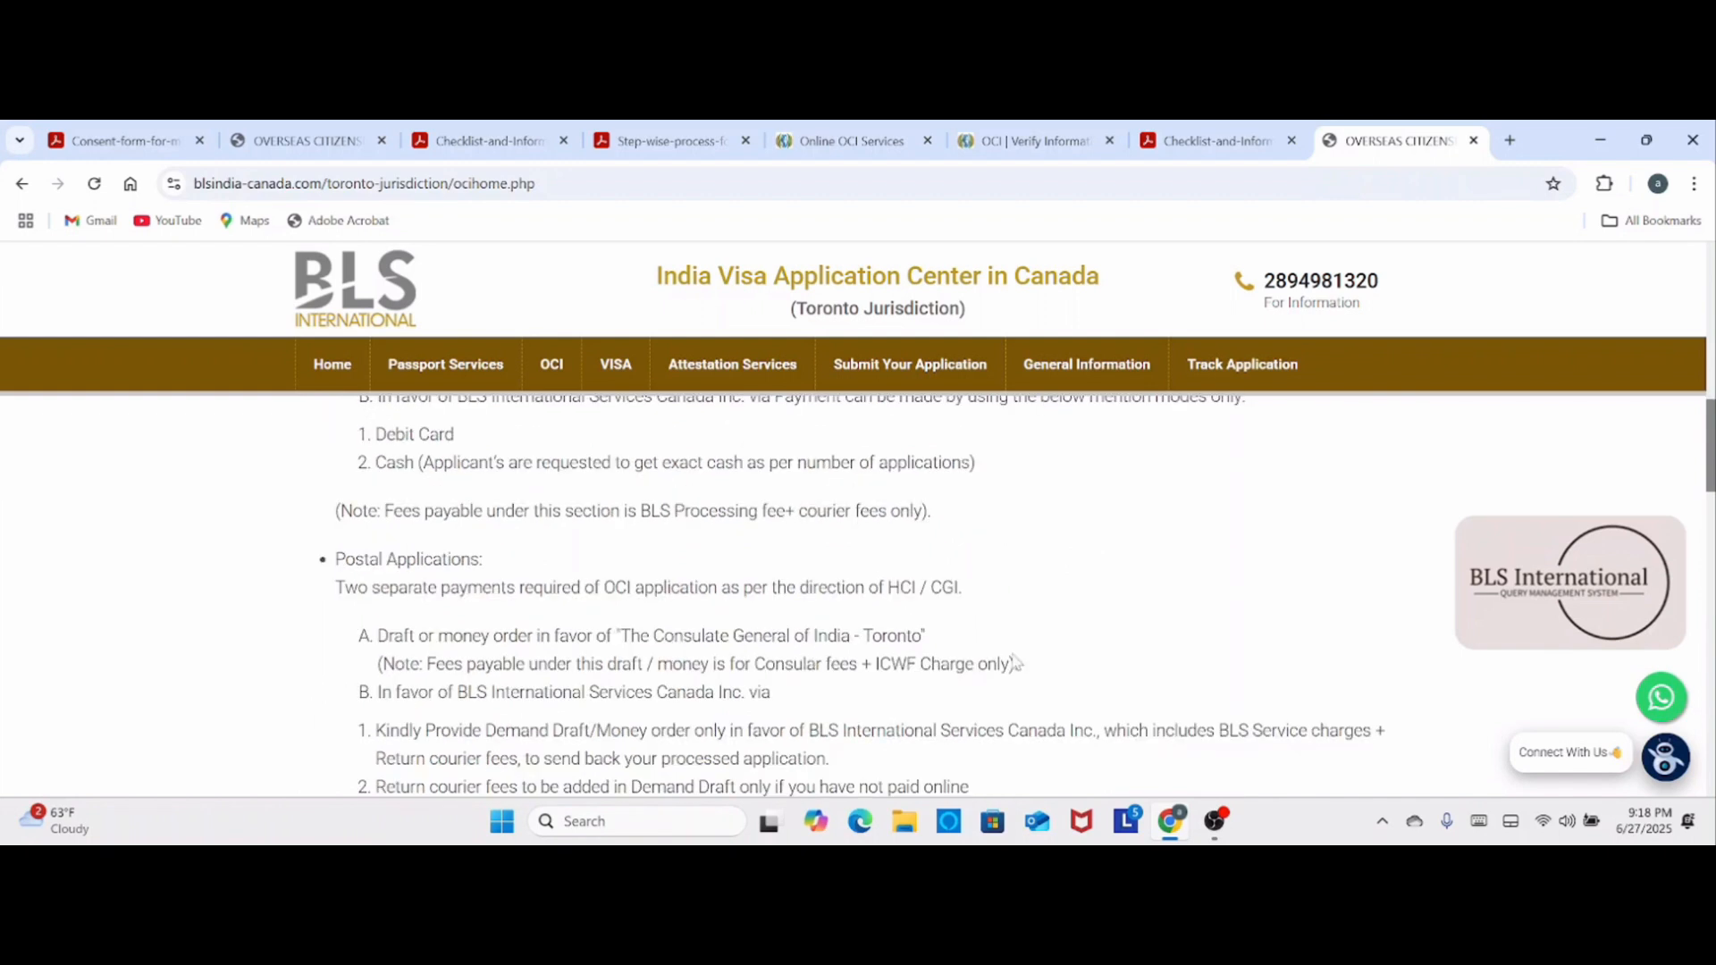